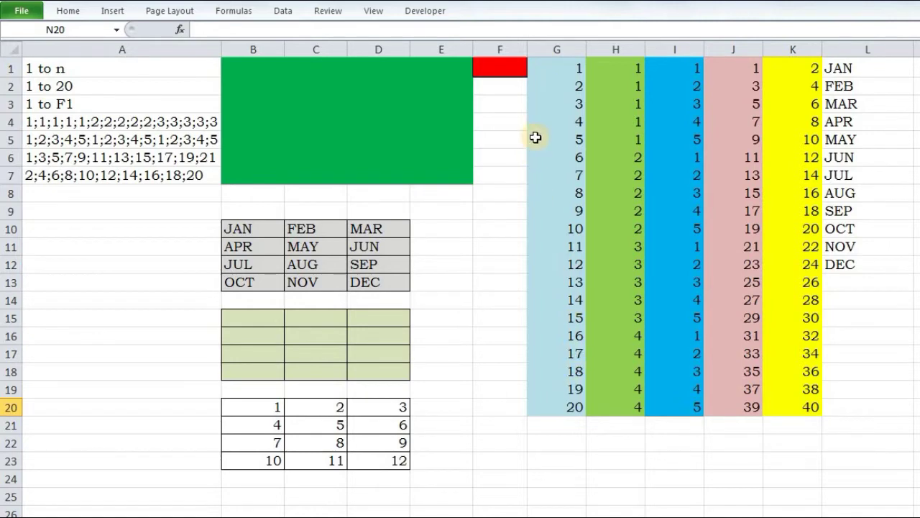
# Clear the existing number sequence from G1:G20.
pyautogui.click(556, 66)
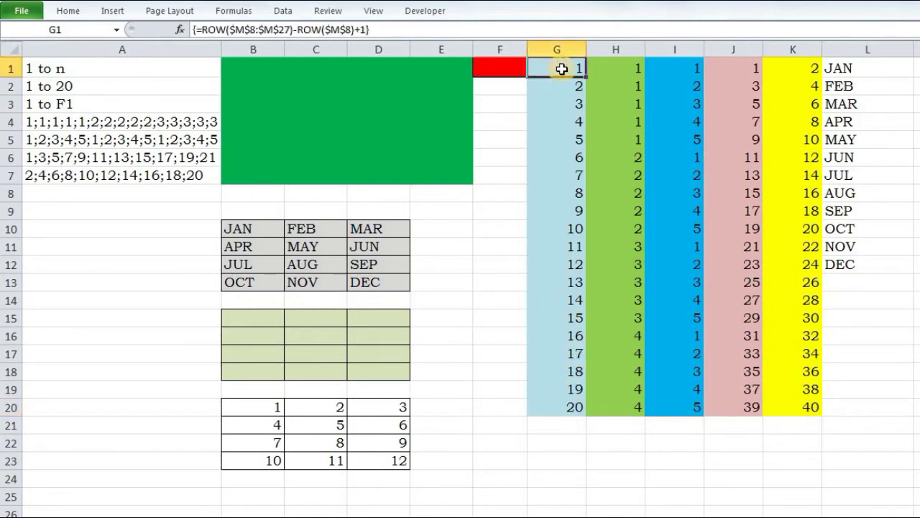
pyautogui.hotkey('ctrl', 'shift', 'Down')
pyautogui.press('Delete')
# Enter =ROW($L$2:$L$21)-ROW($L$2)+1 as an array formula across G1:G20.
pyautogui.click(554, 74)
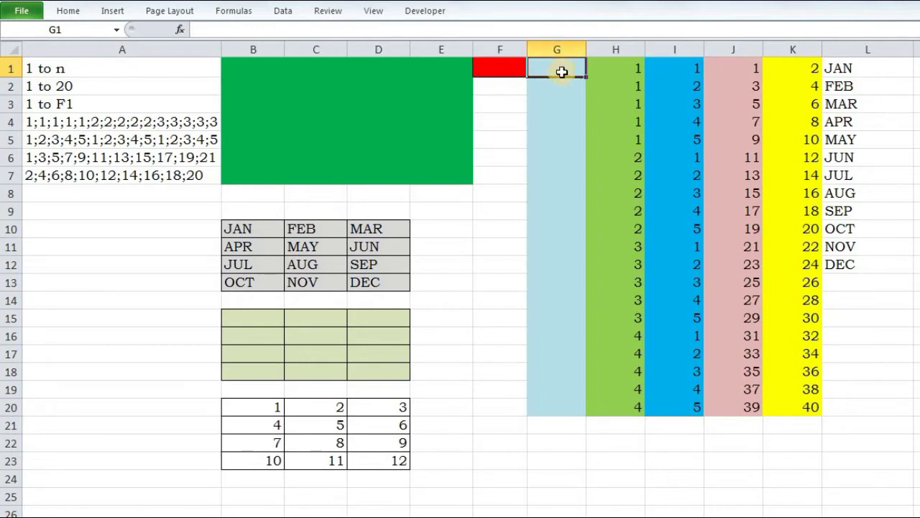
pyautogui.hotkey('shift', 'Down')
pyautogui.hotkey('shift', 'Down')
pyautogui.hotkey('shift', 'Down')
pyautogui.hotkey('shift', 'Down')
pyautogui.hotkey('shift', 'Down')
pyautogui.hotkey('shift', 'Down')
pyautogui.hotkey('shift', 'Down')
pyautogui.hotkey('shift', 'Down')
pyautogui.hotkey('shift', 'Down')
pyautogui.hotkey('shift', 'Down')
pyautogui.hotkey('shift', 'Down')
pyautogui.hotkey('shift', 'Down')
pyautogui.hotkey('shift', 'Down')
pyautogui.hotkey('shift', 'Down')
pyautogui.hotkey('shift', 'Down')
pyautogui.hotkey('shift', 'Down')
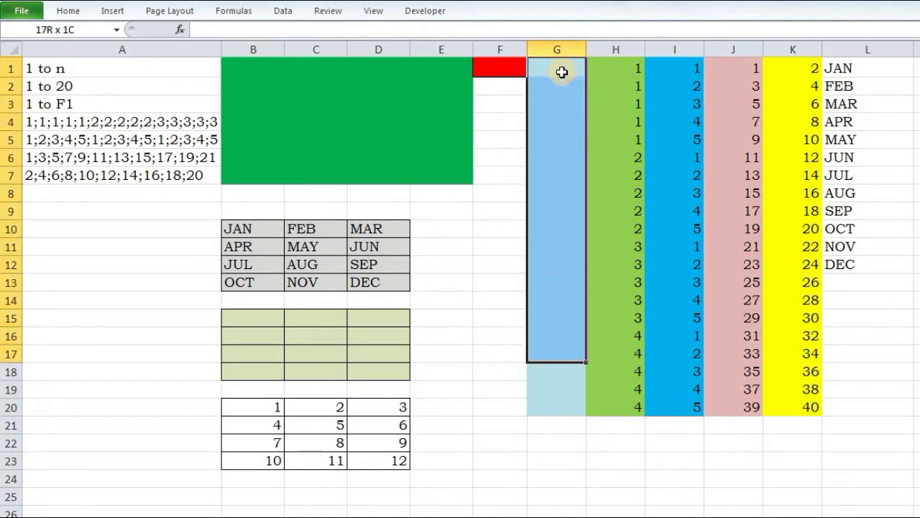
pyautogui.hotkey('shift', 'Down')
pyautogui.hotkey('shift', 'Down')
pyautogui.hotkey('shift', 'Down')
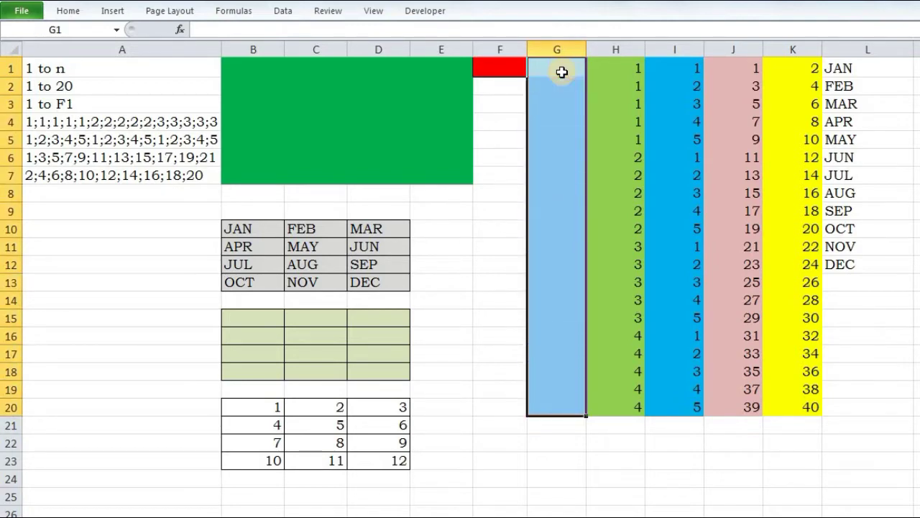
pyautogui.write('=')
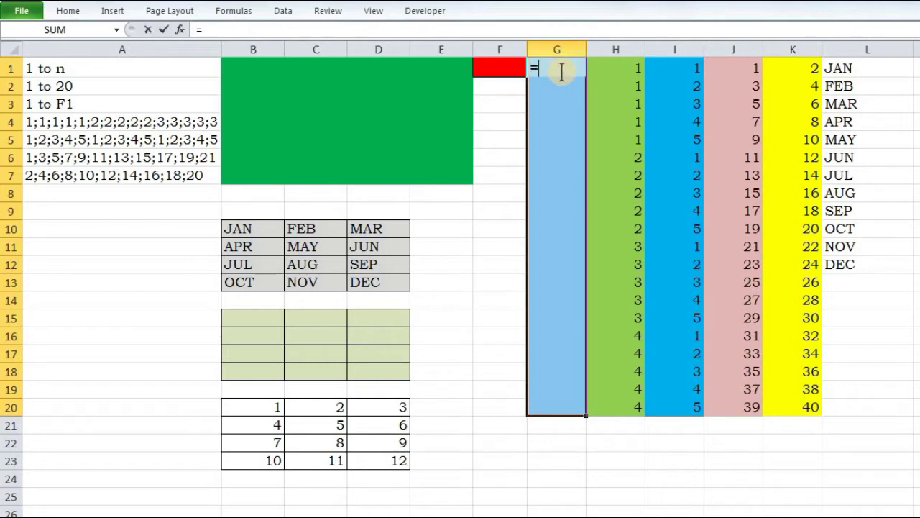
pyautogui.write('ROW(')
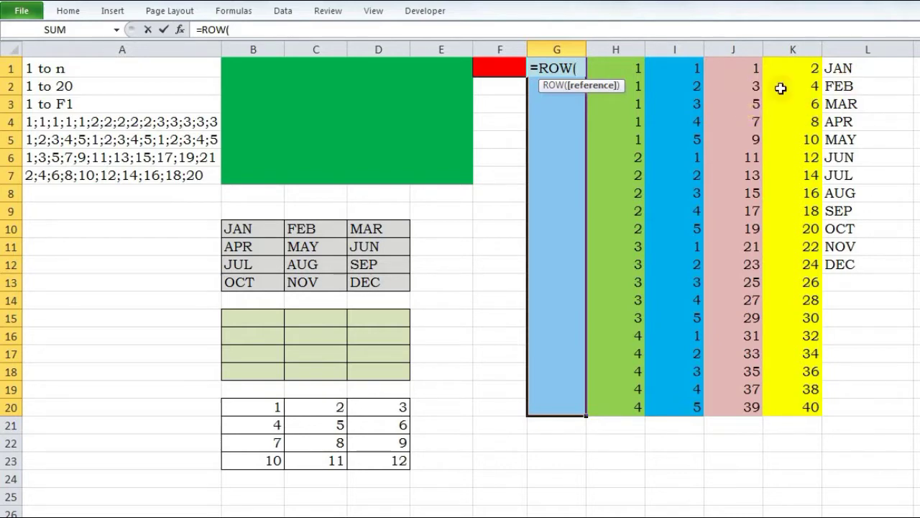
pyautogui.click(868, 92)
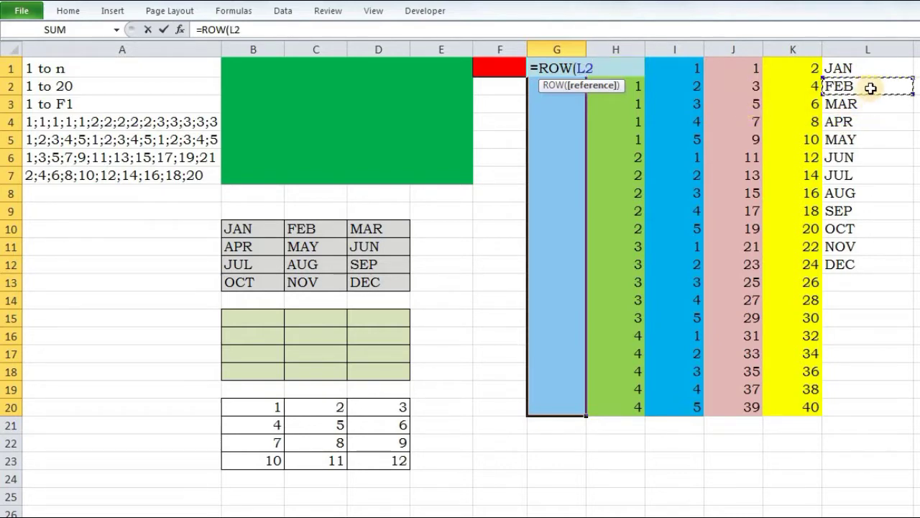
pyautogui.hotkey('shift', 'Down')
pyautogui.hotkey('shift', 'Down')
pyautogui.hotkey('shift', 'Down')
pyautogui.hotkey('shift', 'Down')
pyautogui.hotkey('shift', 'Down')
pyautogui.hotkey('shift', 'Down')
pyautogui.hotkey('shift', 'Down')
pyautogui.hotkey('shift', 'Down')
pyautogui.hotkey('shift', 'Down')
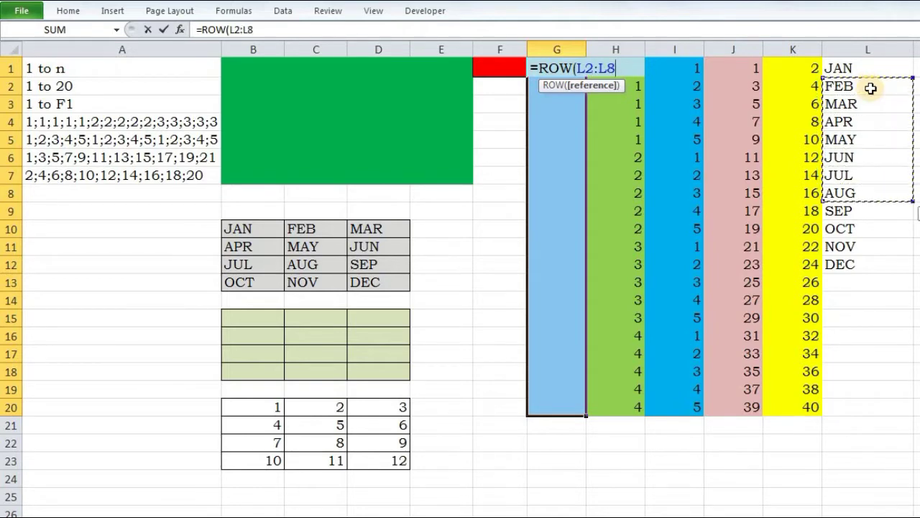
pyautogui.hotkey('shift', 'Down')
pyautogui.hotkey('shift', 'Down')
pyautogui.hotkey('shift', 'Down')
pyautogui.hotkey('shift', 'Down')
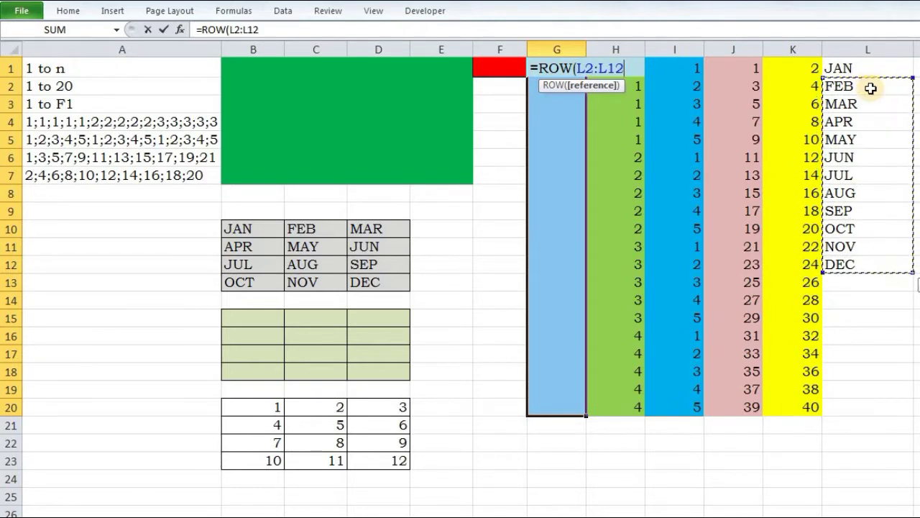
pyautogui.hotkey('shift', 'Down')
pyautogui.hotkey('shift', 'Down')
pyautogui.hotkey('shift', 'Down')
pyautogui.hotkey('shift', 'Down')
pyautogui.hotkey('shift', 'Down')
pyautogui.hotkey('shift', 'Down')
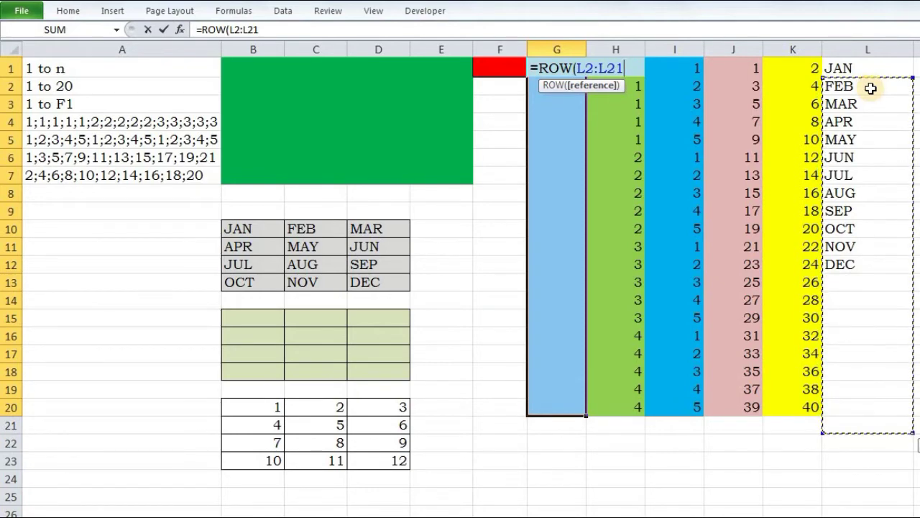
pyautogui.press('F4')
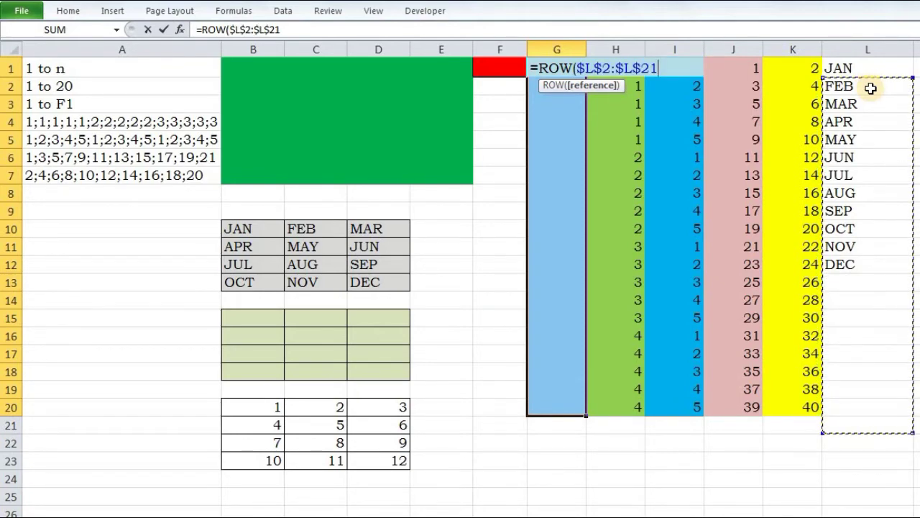
pyautogui.write(')-ROW(')
pyautogui.click(873, 86)
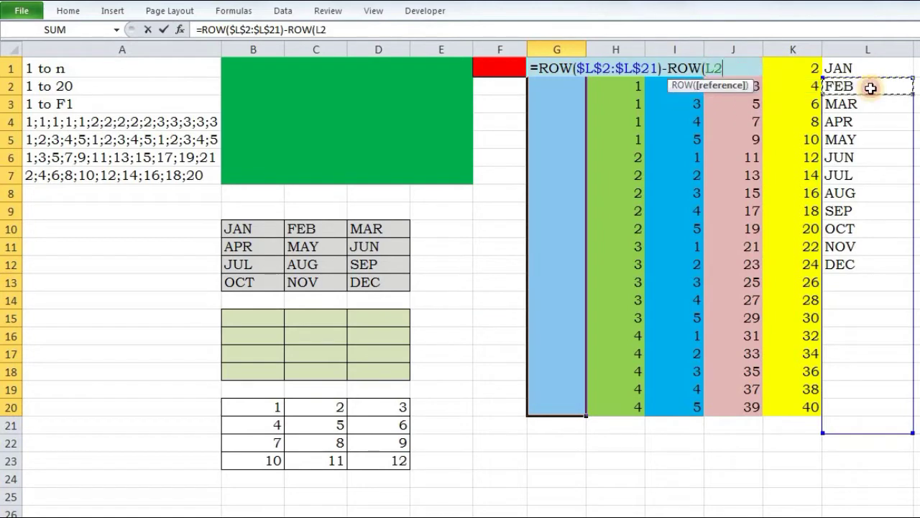
pyautogui.press('F4')
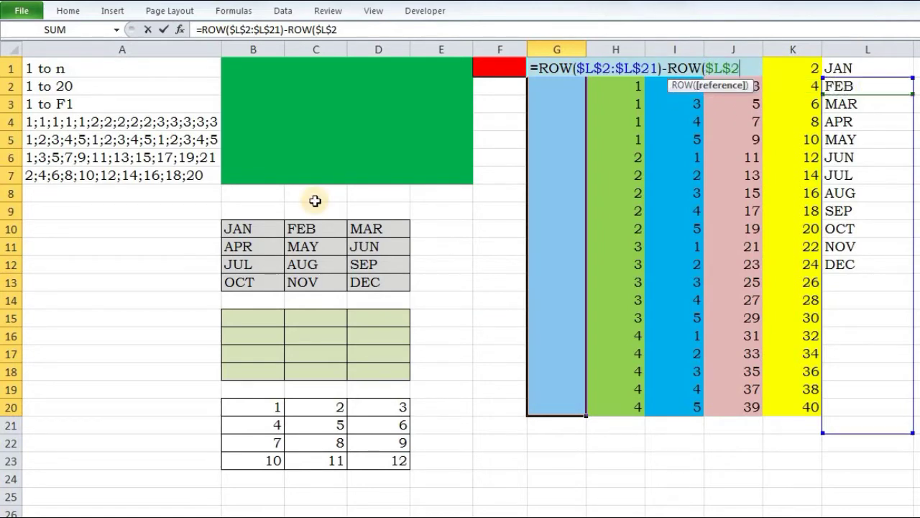
pyautogui.write(')+1')
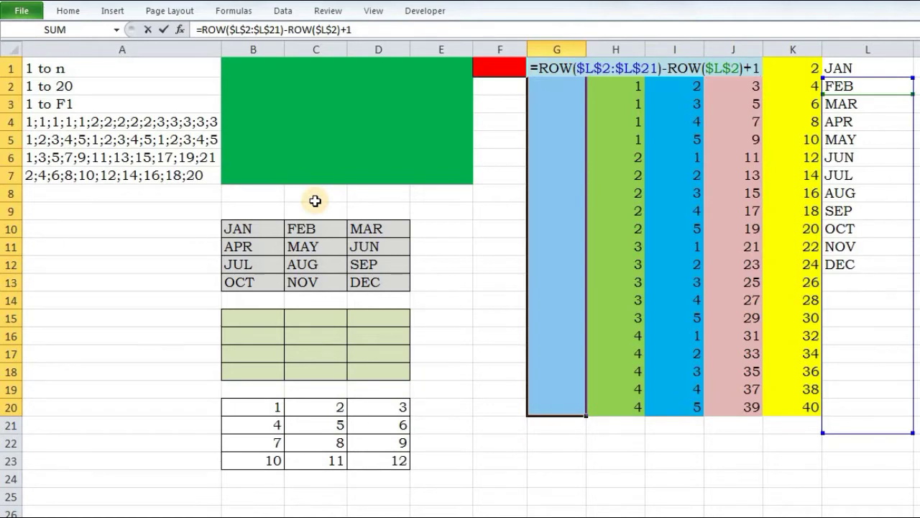
pyautogui.hotkey('ctrl', 'shift', 'Return')
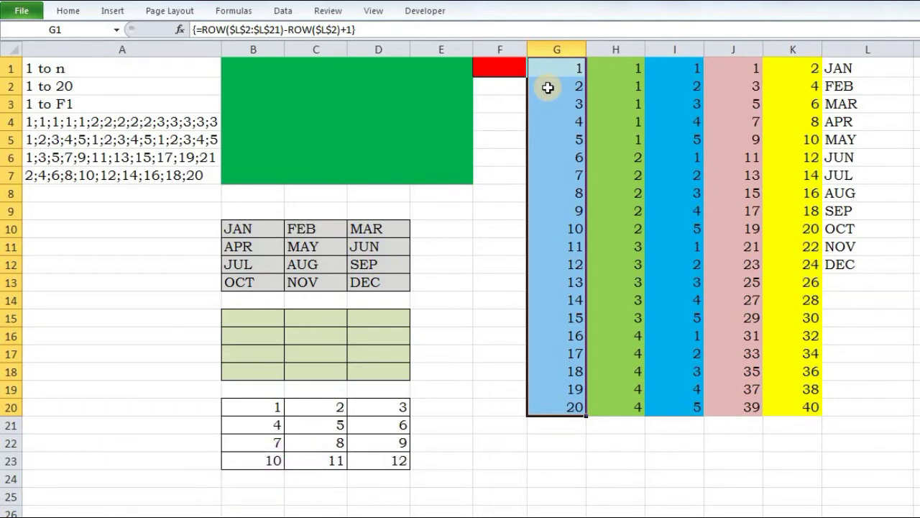
# Copy the array formula from column G into B1 as plain text, beside the "1 to n" label.
pyautogui.hotkey('ctrl', 'shift', 'Down')
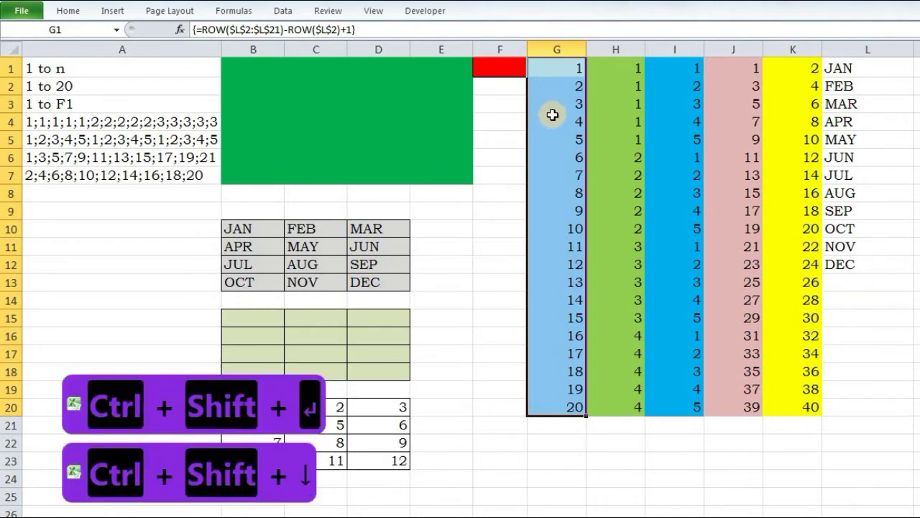
pyautogui.click(200, 30)
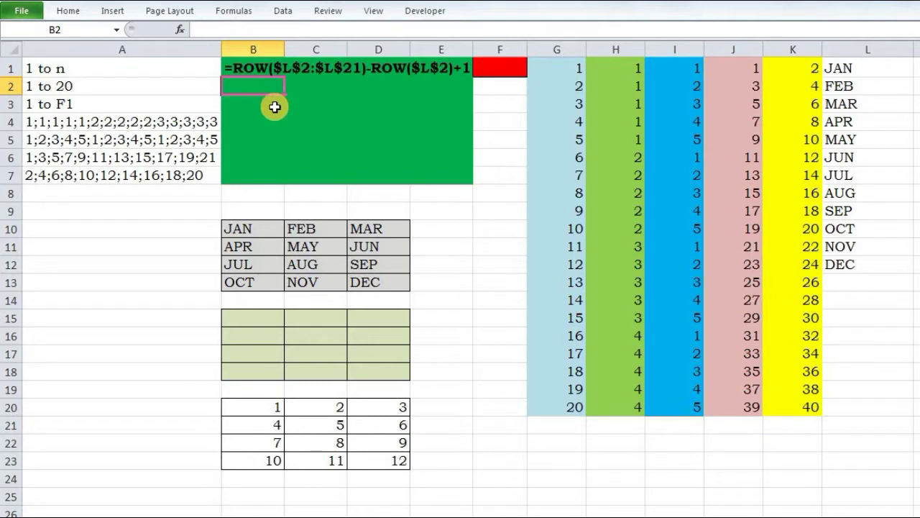
# Delete the array formula from the whole range G1:G20.
pyautogui.click(547, 66)
pyautogui.hotkey('ctrl', 'shift', 'Down')
pyautogui.press('Delete')
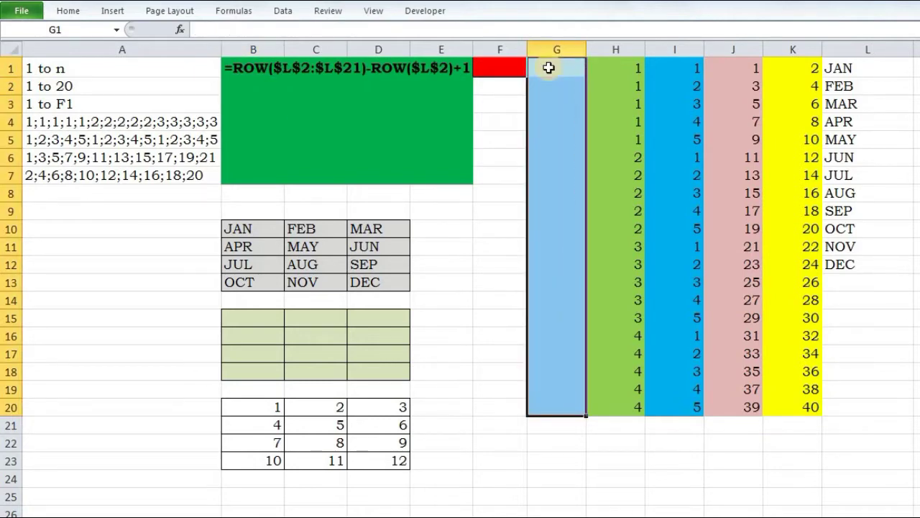
# Enter =ROW(INDIRECT("1:20")) as an array formula across G1:G20.
pyautogui.write('=')
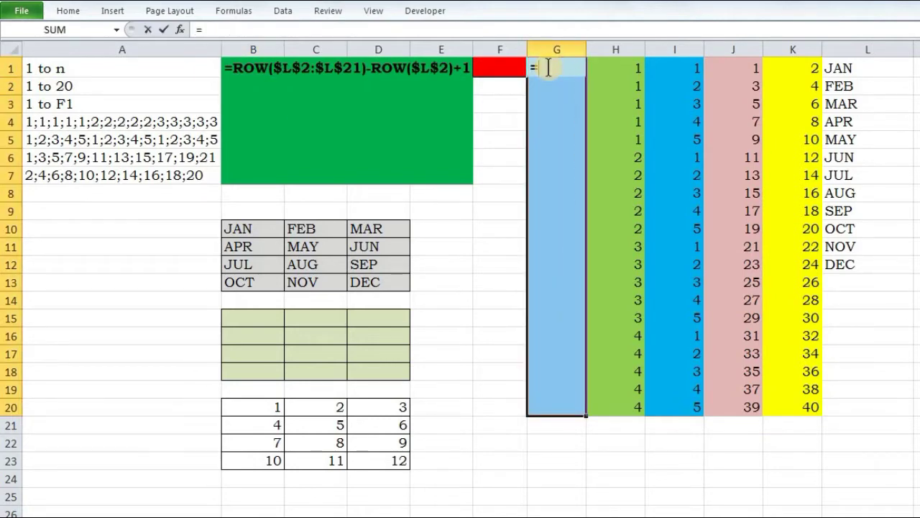
pyautogui.write('RO')
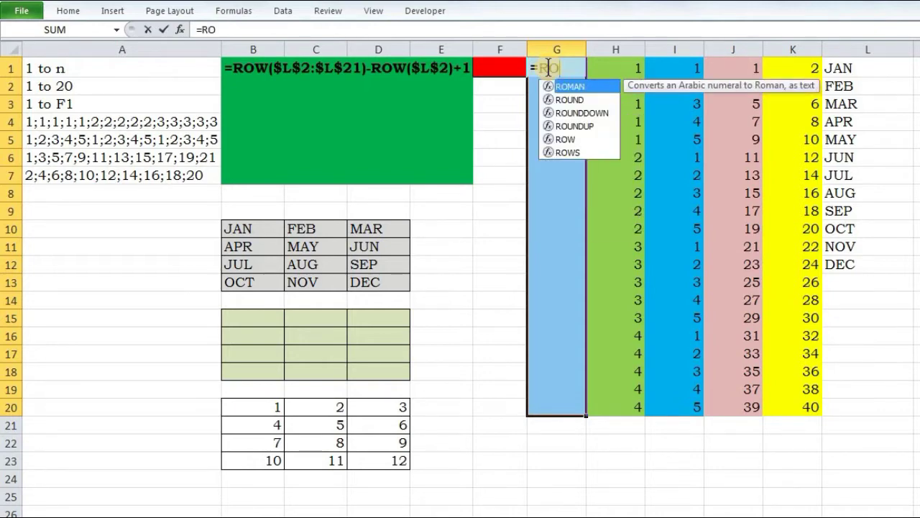
pyautogui.write('W(INDORE')
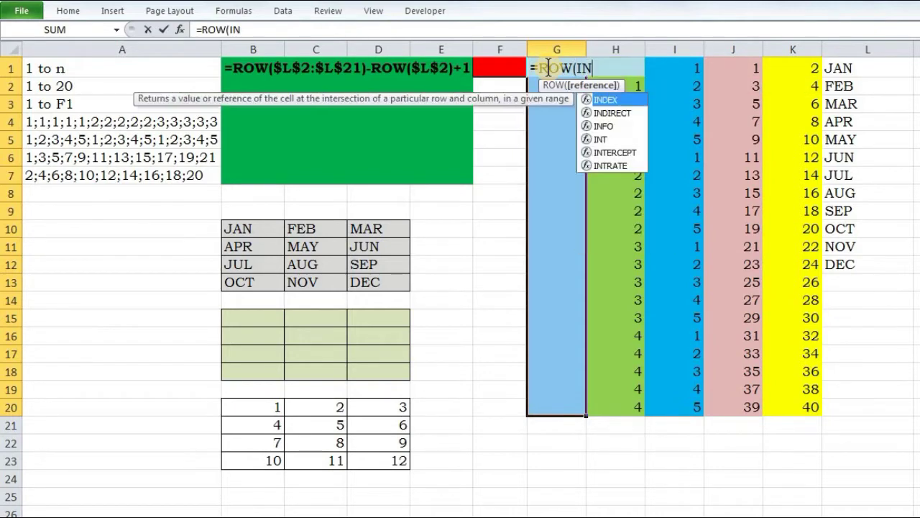
pyautogui.press('BackSpace')
pyautogui.press('BackSpace')
pyautogui.press('BackSpace')
pyautogui.press('BackSpace')
pyautogui.write('DIRE')
pyautogui.press('Tab')
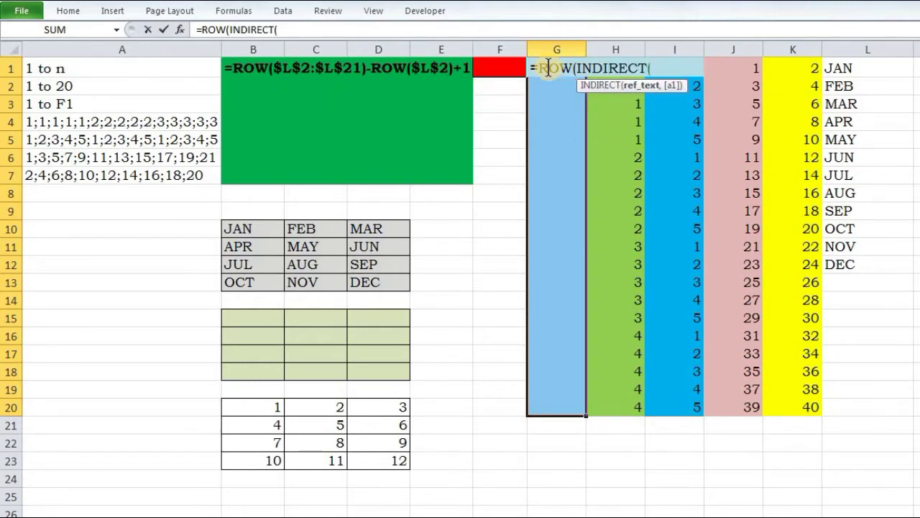
pyautogui.write('"1:20"))')
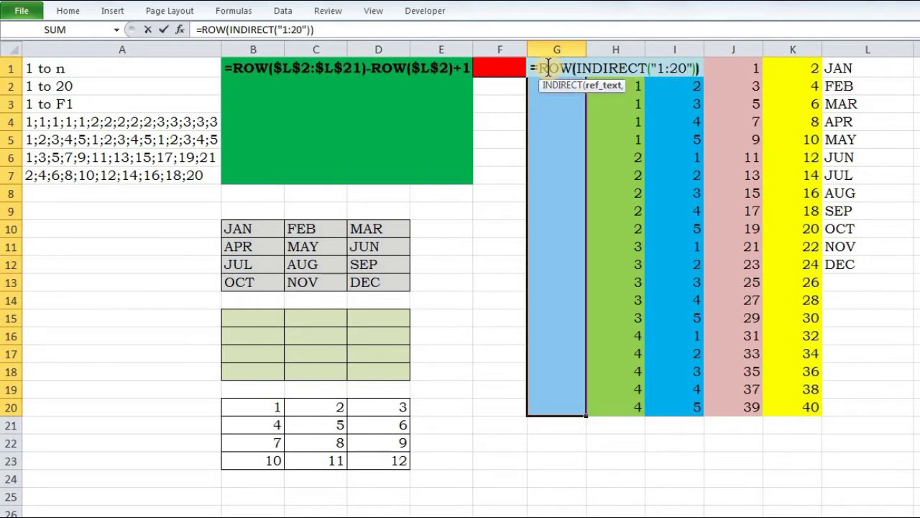
pyautogui.hotkey('ctrl', 'shift', 'Return')
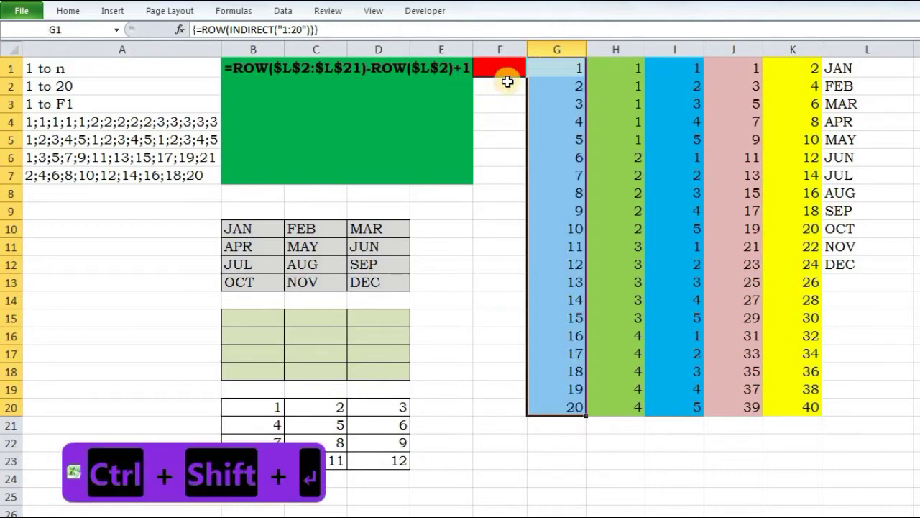
# Copy the =ROW(INDIRECT("1:20")) formula from column G and paste it as plain text into B2, keeping the array formula in place.
pyautogui.click(203, 29)
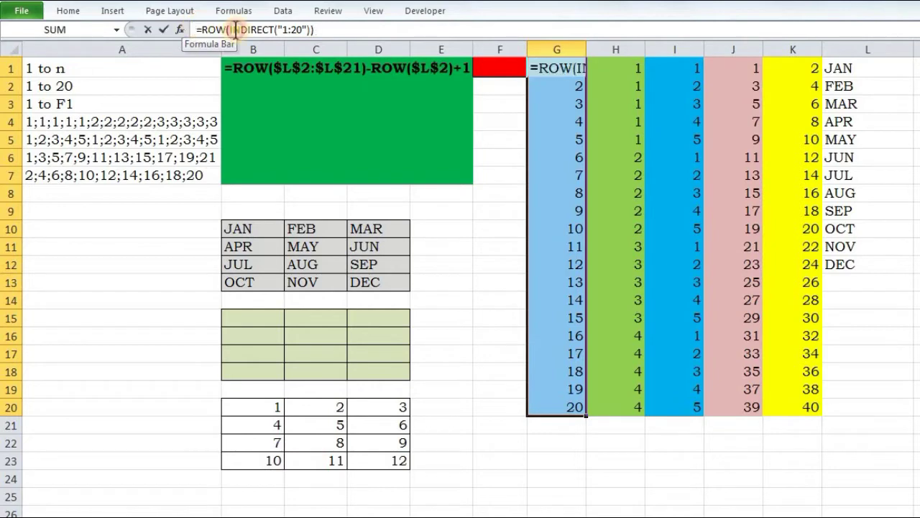
pyautogui.click(327, 30)
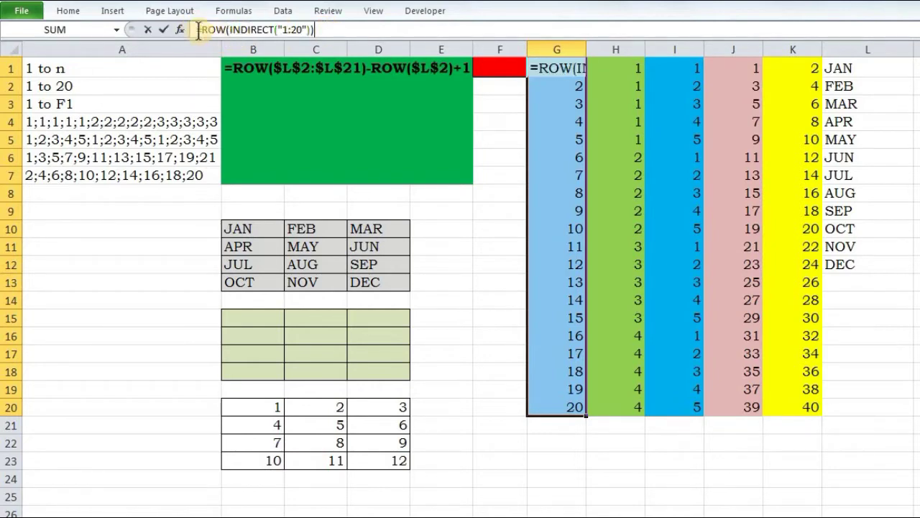
pyautogui.moveTo(196, 29); pyautogui.dragTo(336, 31)
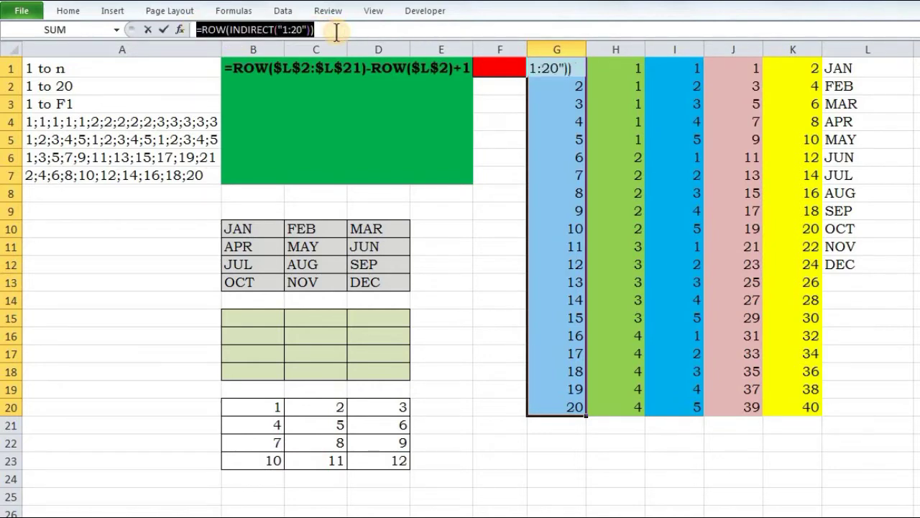
pyautogui.hotkey('ctrl', 'c')
pyautogui.hotkey('ctrl', 'shift', 'Return')
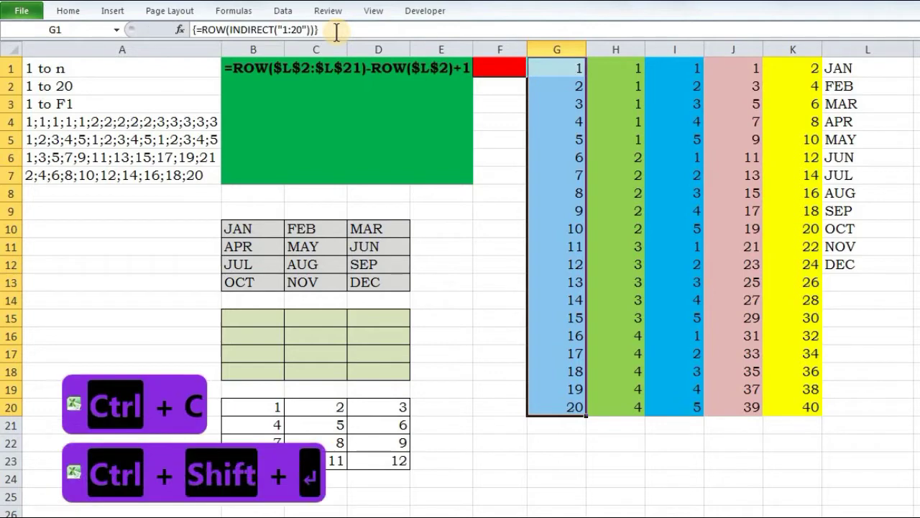
pyautogui.click(229, 85)
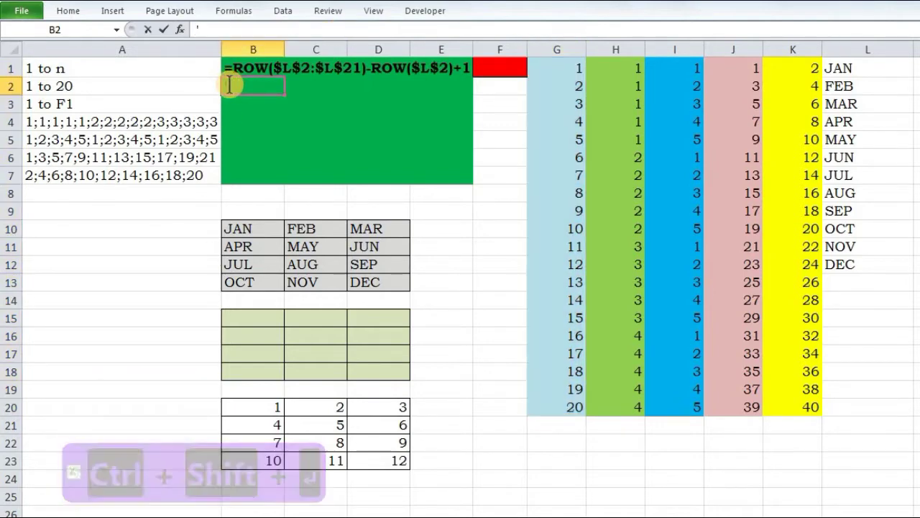
pyautogui.hotkey('ctrl', 'v')
pyautogui.press('Return')
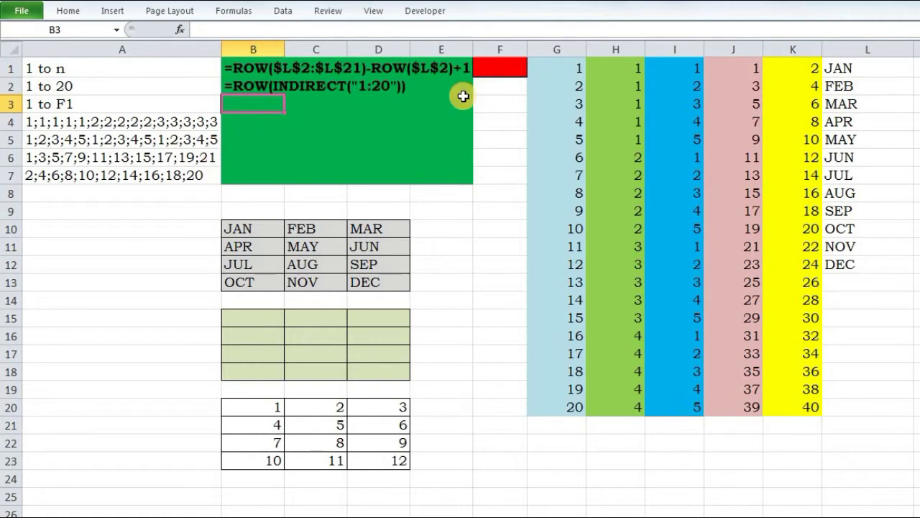
# Enter 5 in the red cell F1.
pyautogui.click(497, 70)
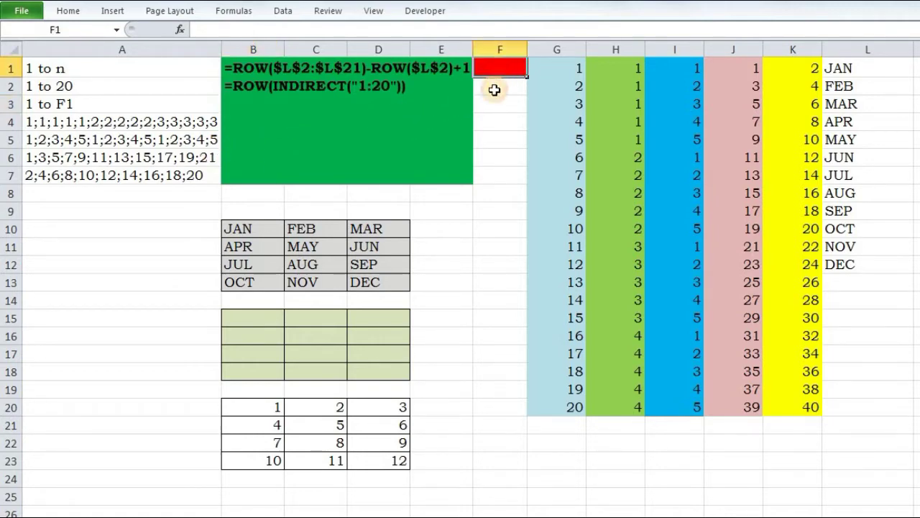
pyautogui.write('5')
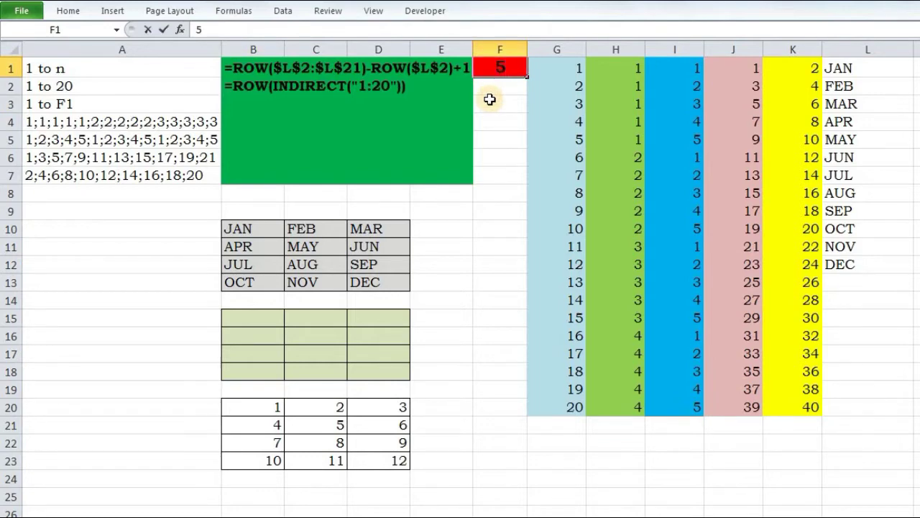
pyautogui.press('Return')
# Enter =ROW(INDIRECT("1:"&$F$1)) as an array formula across F3:F7.
pyautogui.click(494, 109)
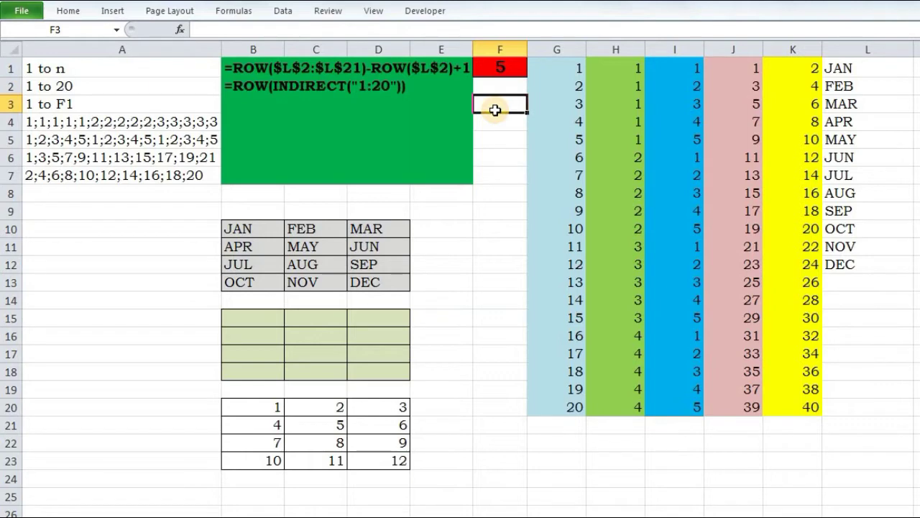
pyautogui.moveTo(494, 109); pyautogui.dragTo(492, 192)
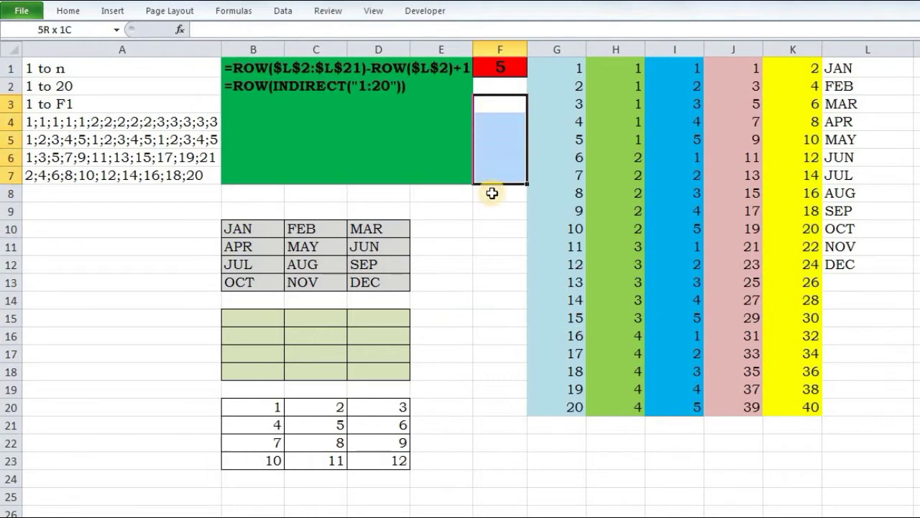
pyautogui.hotkey('shift', 'Up')
pyautogui.hotkey('shift', 'Up')
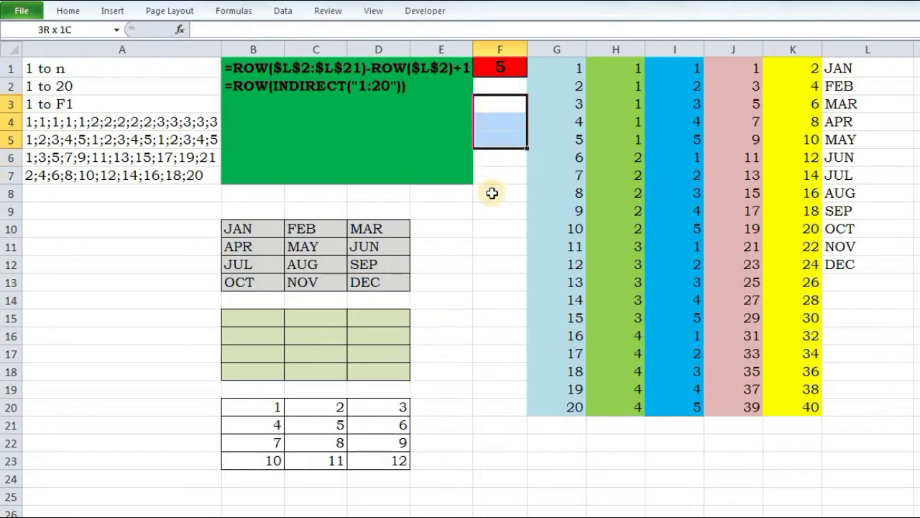
pyautogui.hotkey('shift', 'Down')
pyautogui.hotkey('shift', 'Down')
pyautogui.hotkey('shift', 'Up')
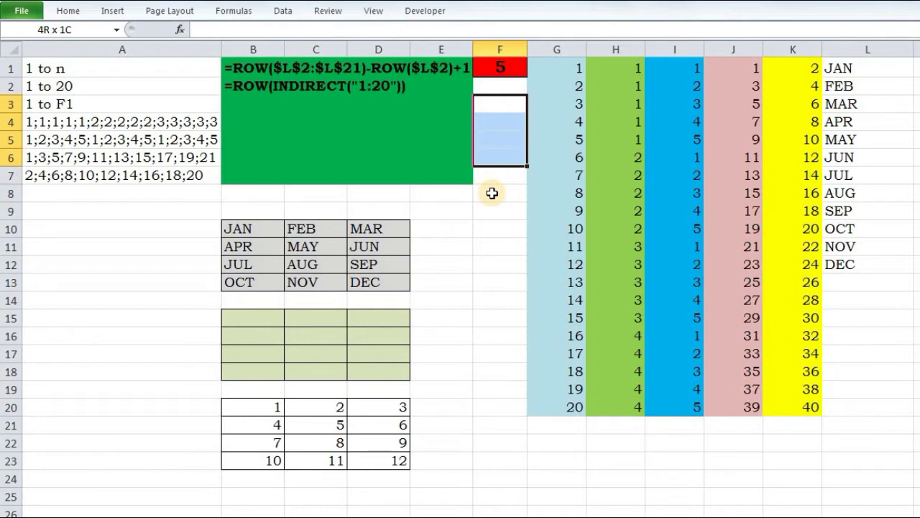
pyautogui.hotkey('shift', 'Down')
pyautogui.write('=IN')
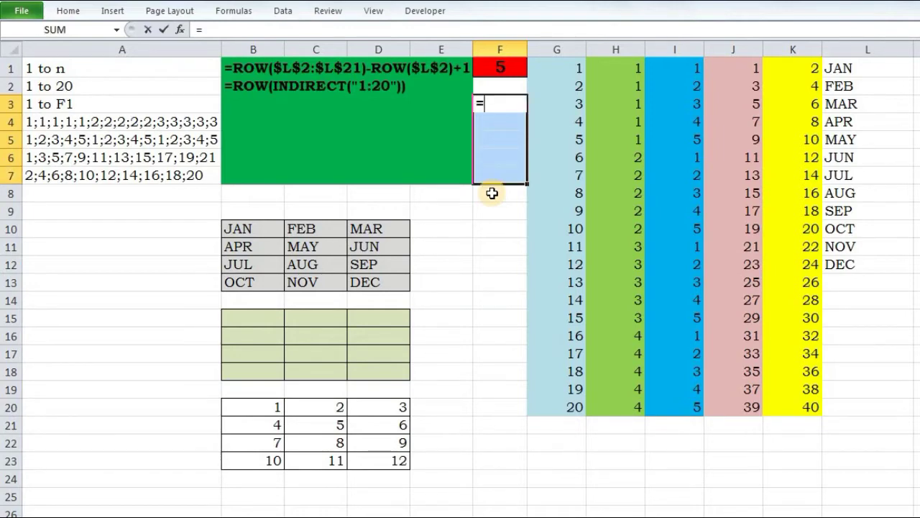
pyautogui.press('BackSpace')
pyautogui.press('BackSpace')
pyautogui.write('ROW(INDIRECT(')
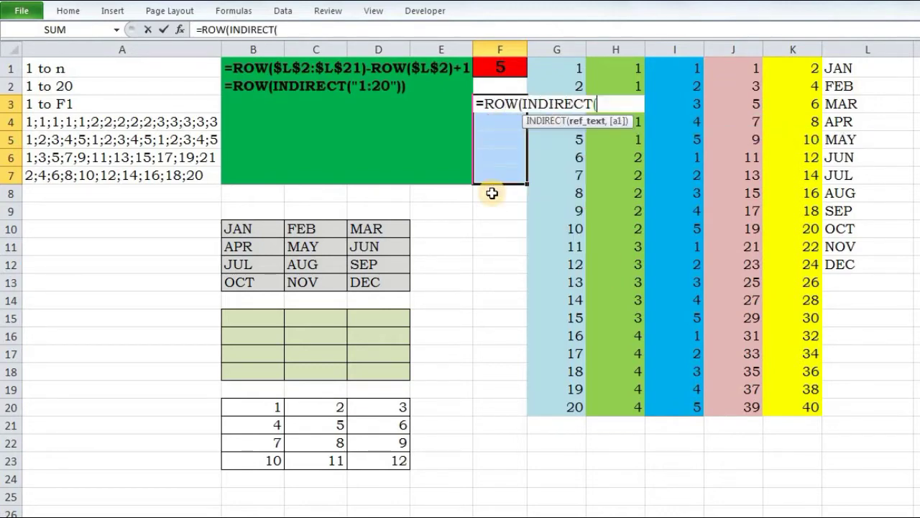
pyautogui.write('"1:"&')
pyautogui.click(488, 69)
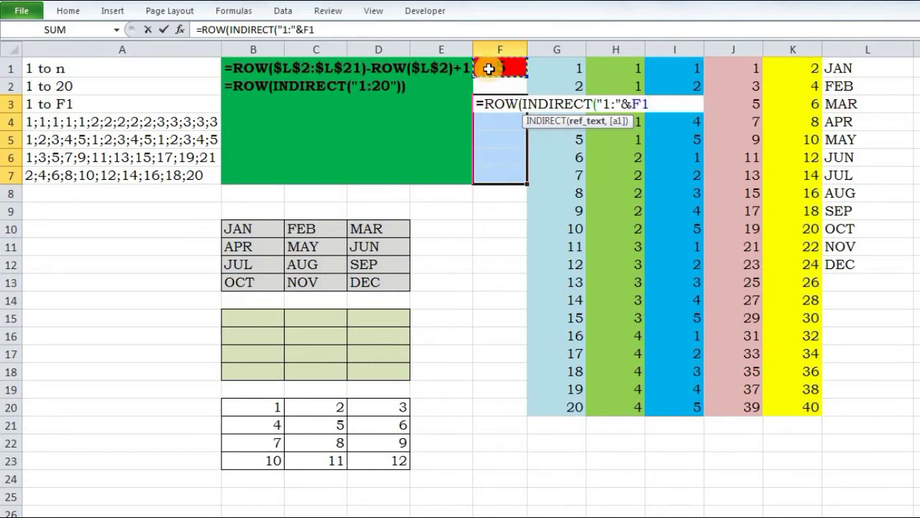
pyautogui.press('F4')
pyautogui.write('))')
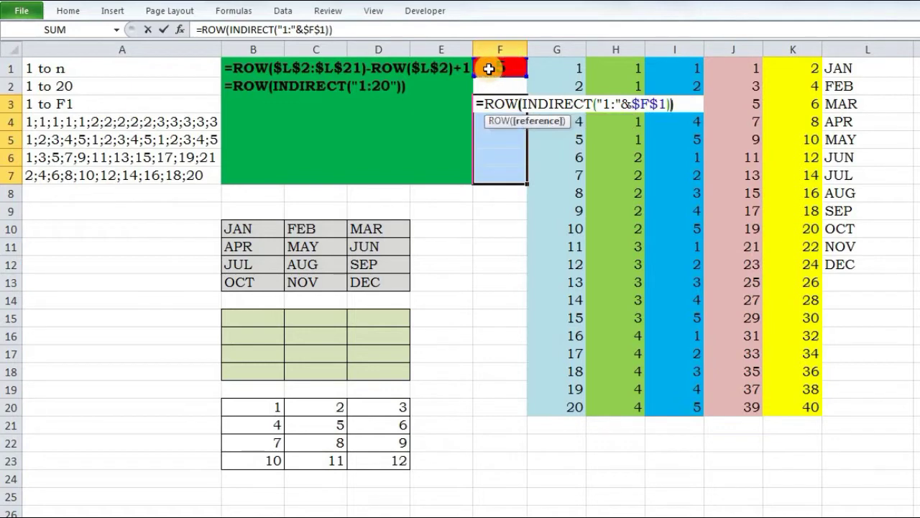
pyautogui.hotkey('ctrl', 'shift', 'Return')
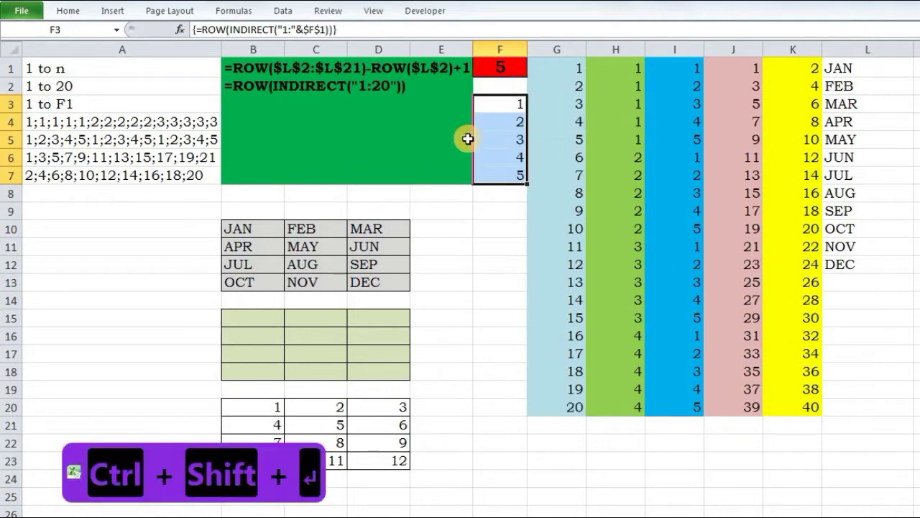
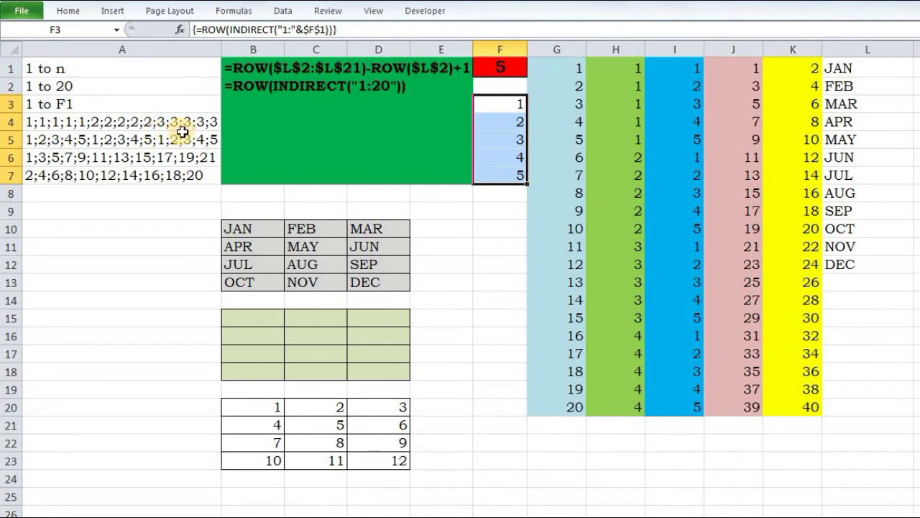
# Clear the existing sequence from the green range H1:H20.
pyautogui.click(608, 65)
pyautogui.hotkey('ctrl', 'shift', 'Down')
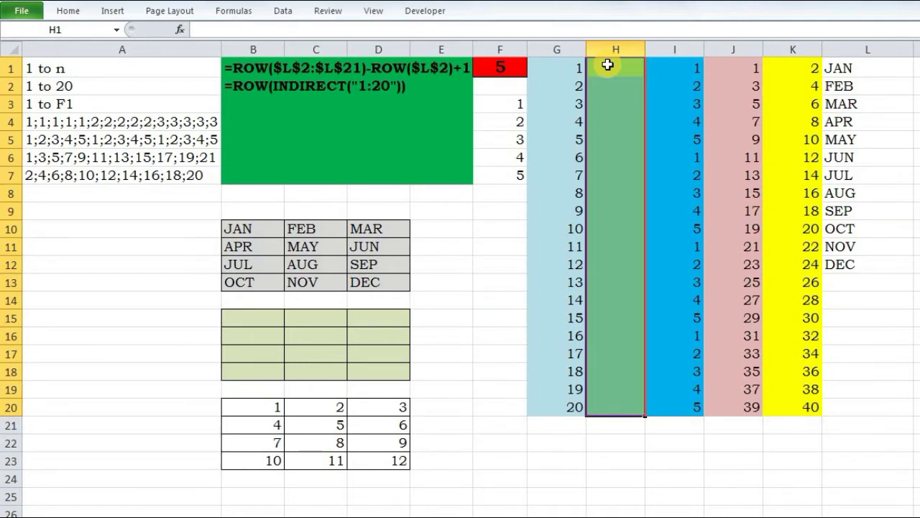
# Enter =ROWS($H$1:H1) in H1 as an expanding row counter.
pyautogui.click(608, 65)
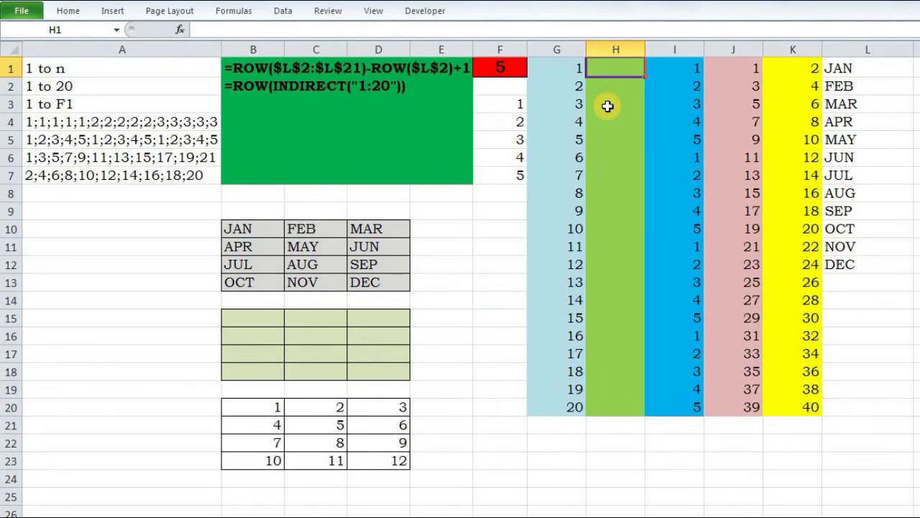
pyautogui.write('RO')
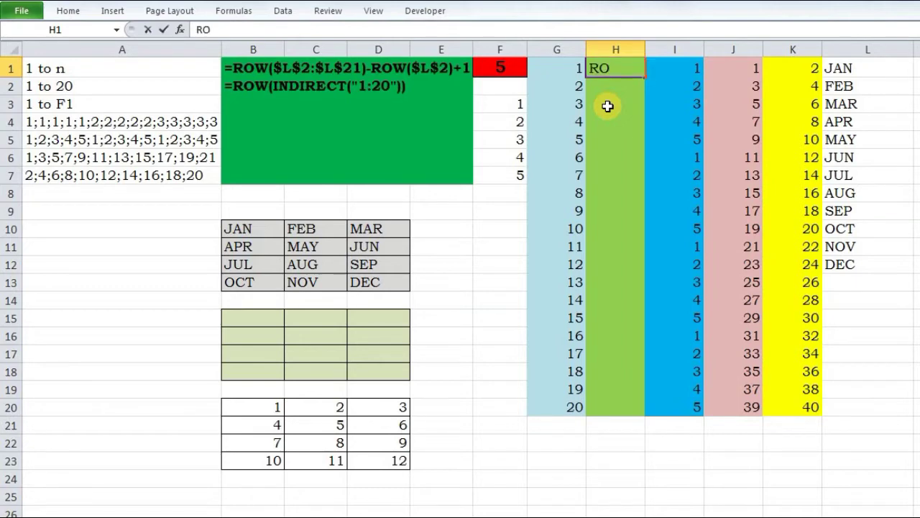
pyautogui.press('BackSpace')
pyautogui.press('BackSpace')
pyautogui.write('=RO')
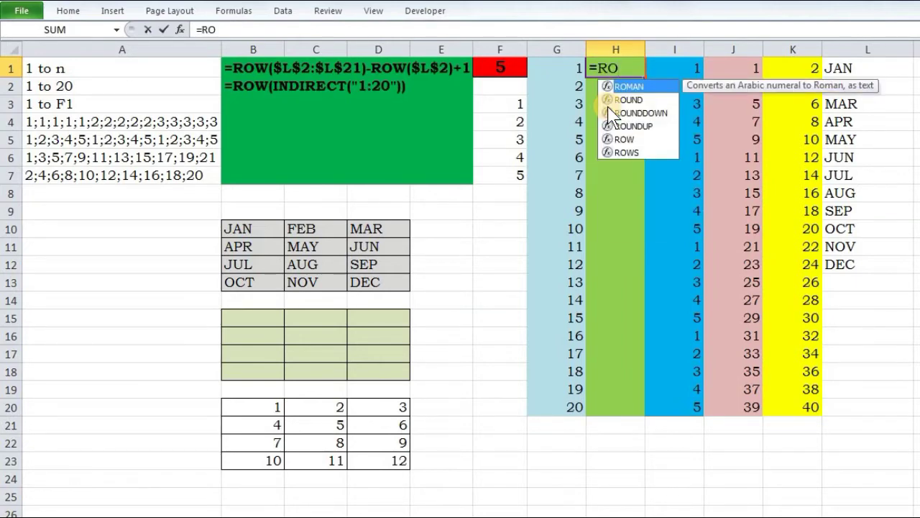
pyautogui.write('W')
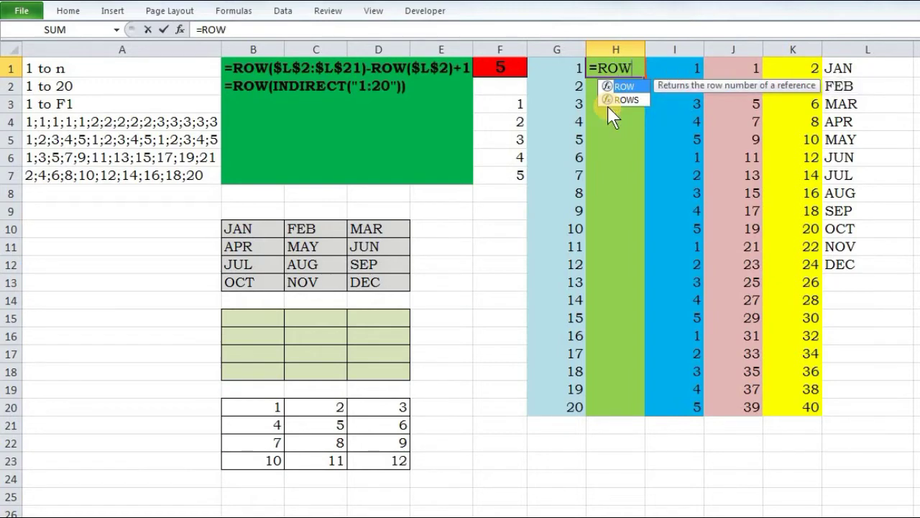
pyautogui.press('Down')
pyautogui.press('Tab')
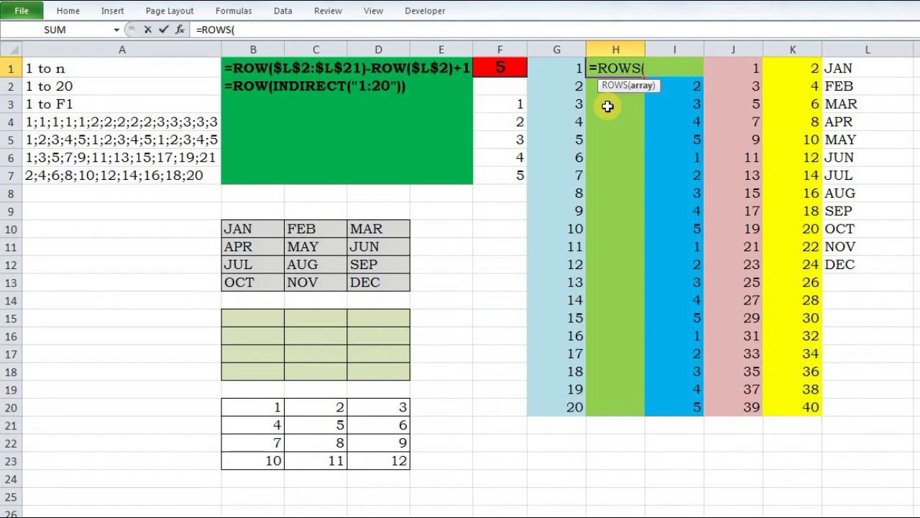
pyautogui.write('H1')
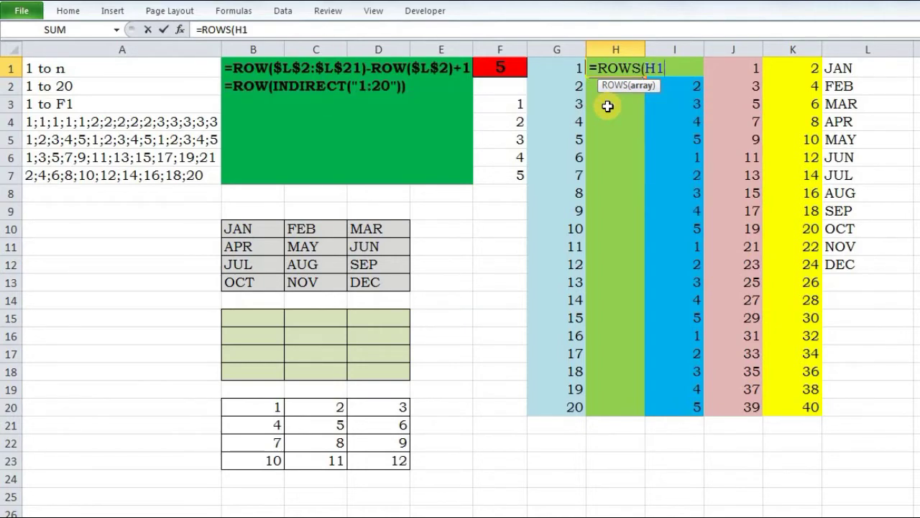
pyautogui.press('F4')
pyautogui.write(':H')
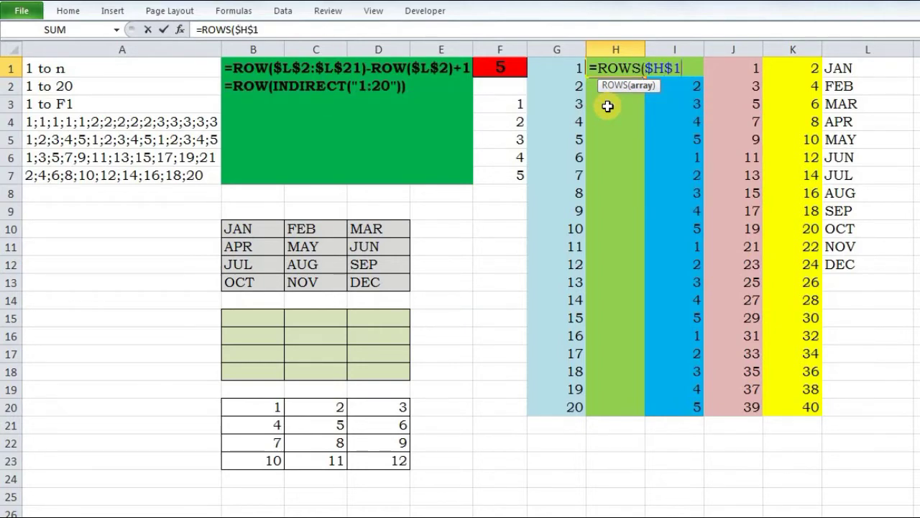
pyautogui.write('1)')
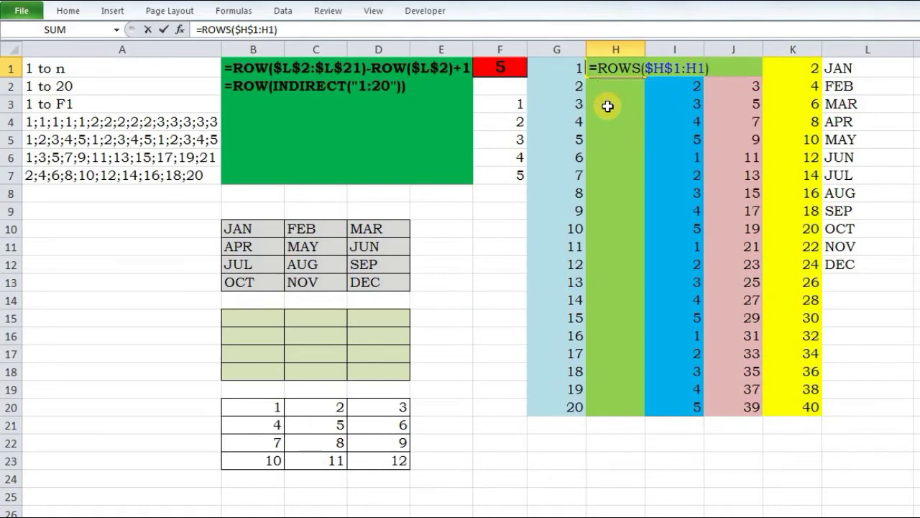
pyautogui.press('Return')
# Extend the formula in H1 to =INT((ROWS($H$1:H1)-1)/5).
pyautogui.doubleClick(607, 68)
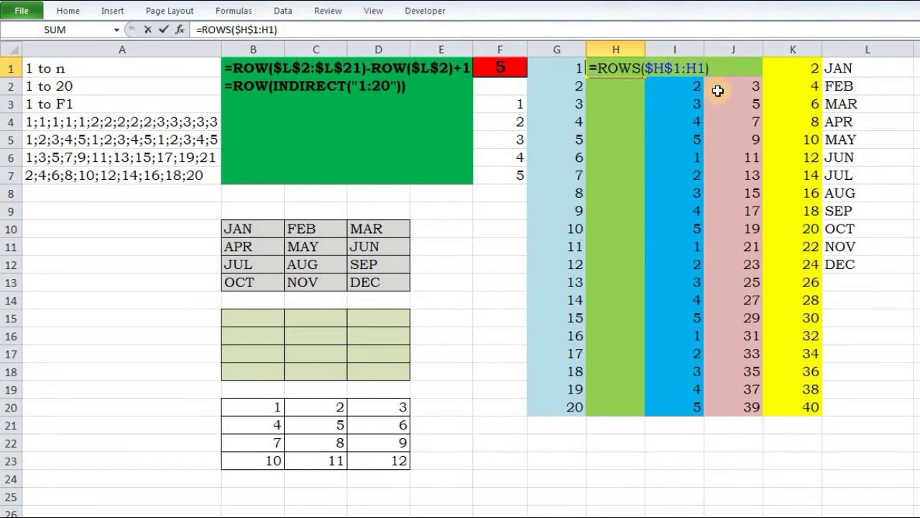
pyautogui.write('-1)')
pyautogui.click(597, 69)
pyautogui.write('(')
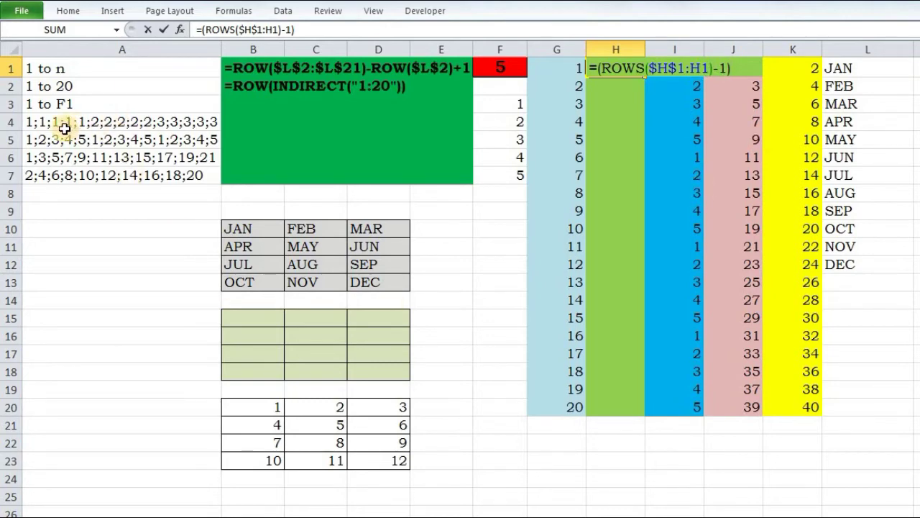
pyautogui.write('/5)')
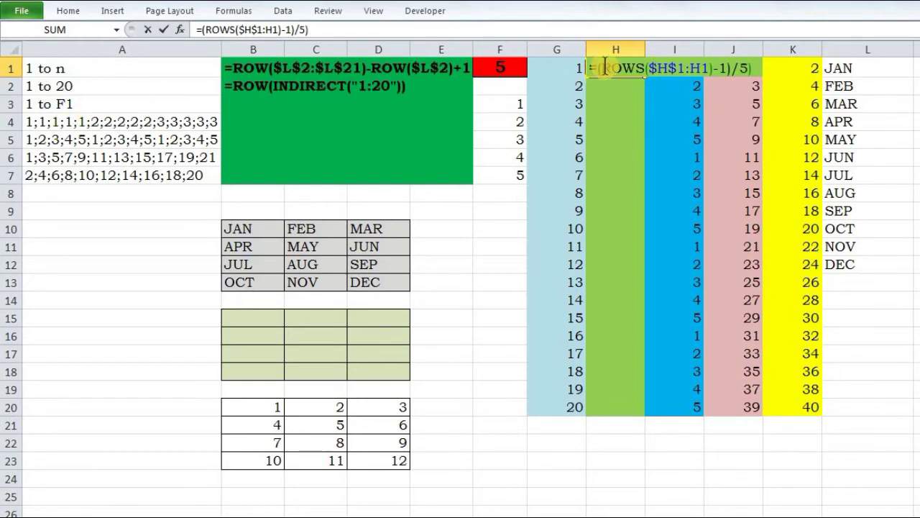
pyautogui.write('INT')
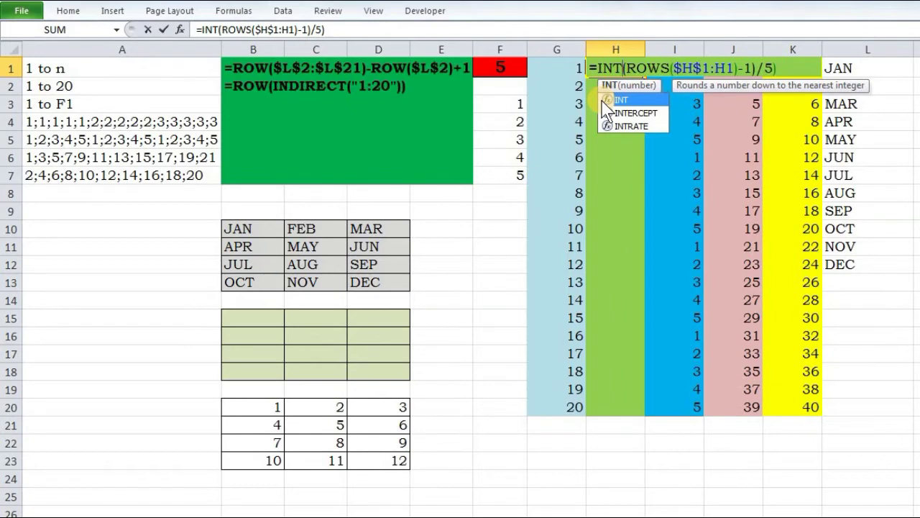
pyautogui.write('(')
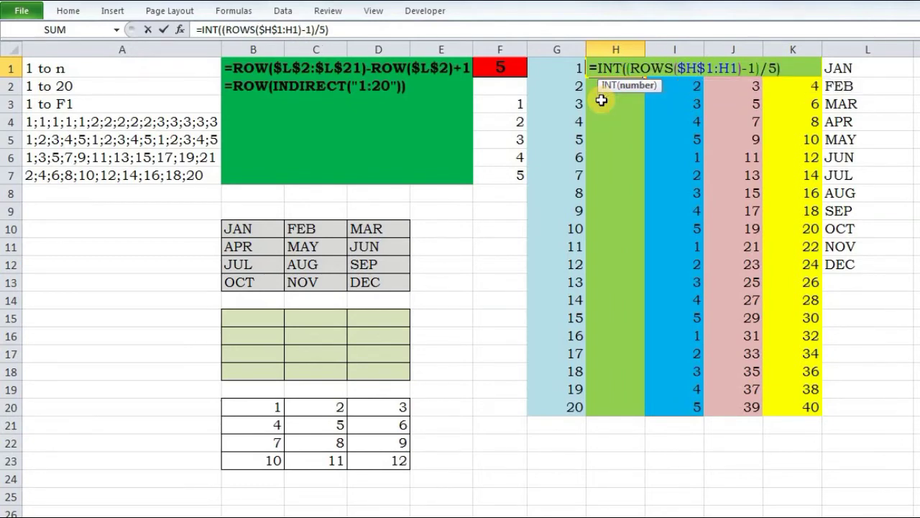
pyautogui.press('Return')
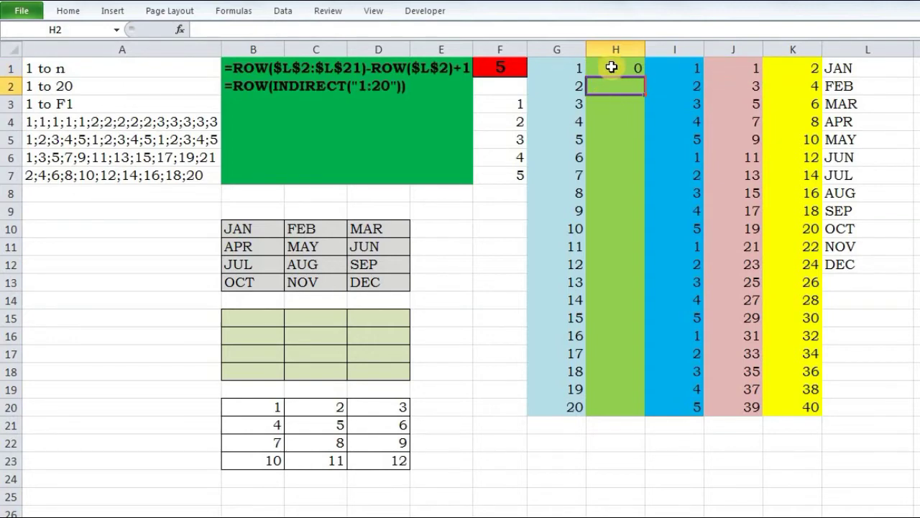
# Append +1 to the INT formula in H1 and fill it down through H20.
pyautogui.doubleClick(611, 66)
pyautogui.click(787, 68)
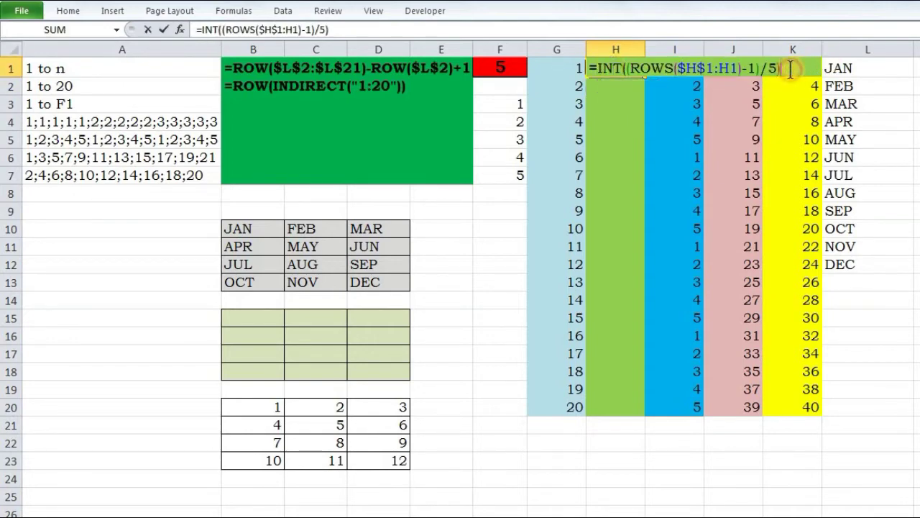
pyautogui.write('+1')
pyautogui.press('Return')
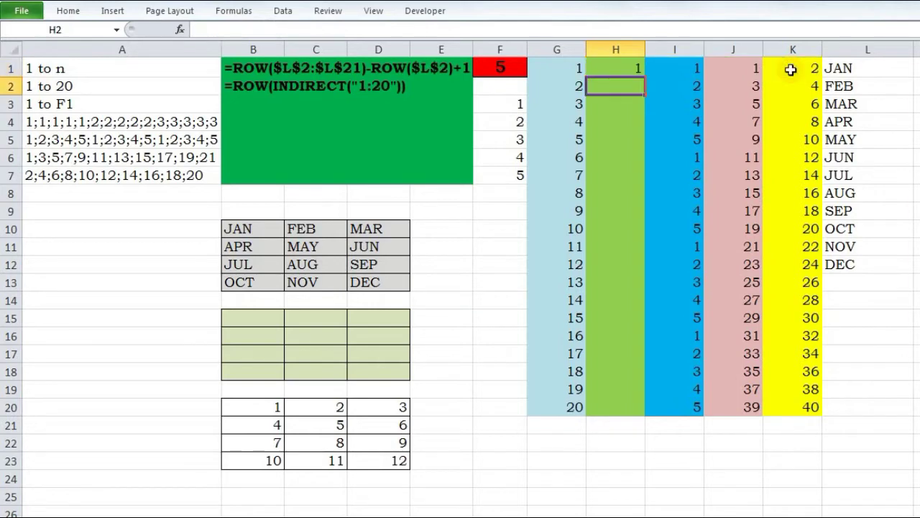
pyautogui.click(637, 67)
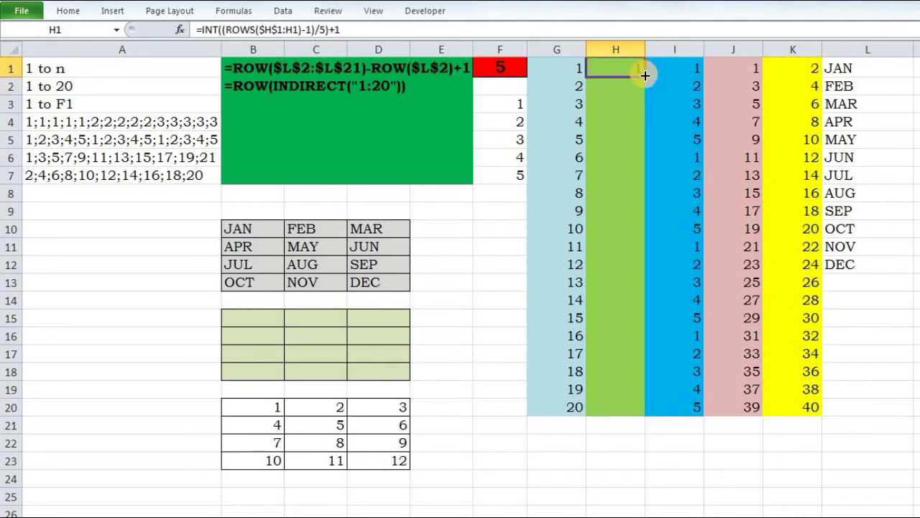
pyautogui.moveTo(645, 75); pyautogui.dragTo(645, 414)
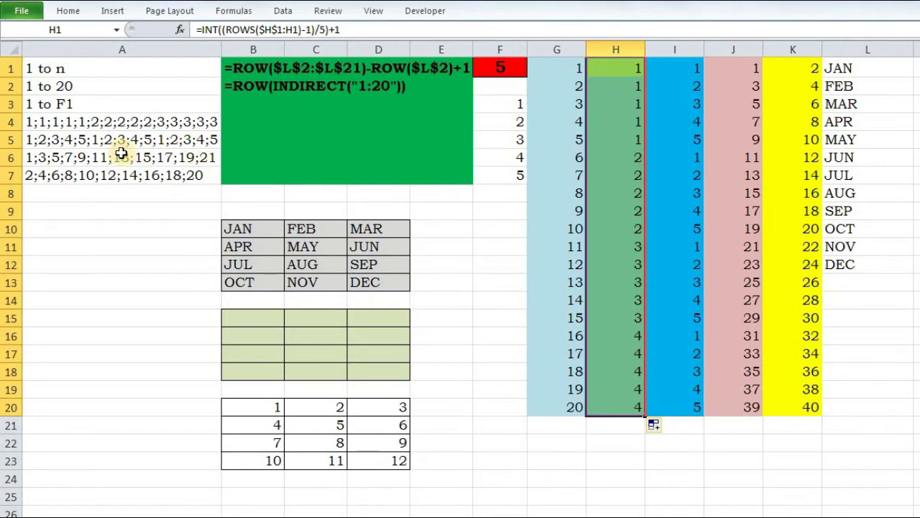
# Clear the existing sequence from the blue range I1:I20.
pyautogui.click(664, 72)
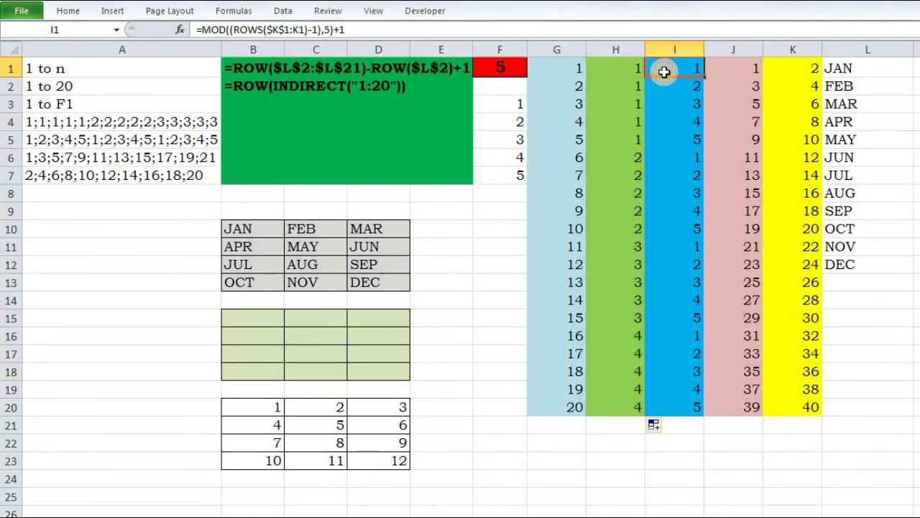
pyautogui.hotkey('ctrl', 'shift', 'Down')
pyautogui.press('Delete')
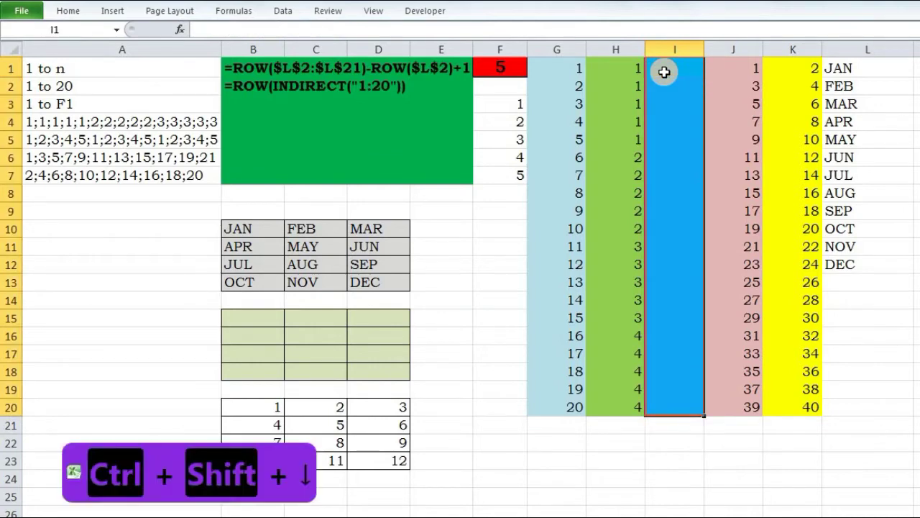
# Enter =ROWS($I$1:I1) in I1 as an expanding row counter.
pyautogui.click(664, 72)
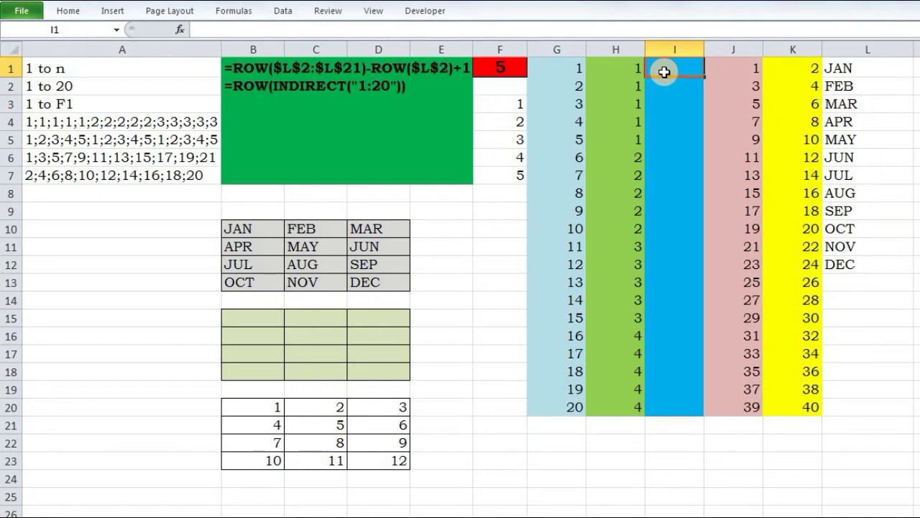
pyautogui.write('=ROWS(')
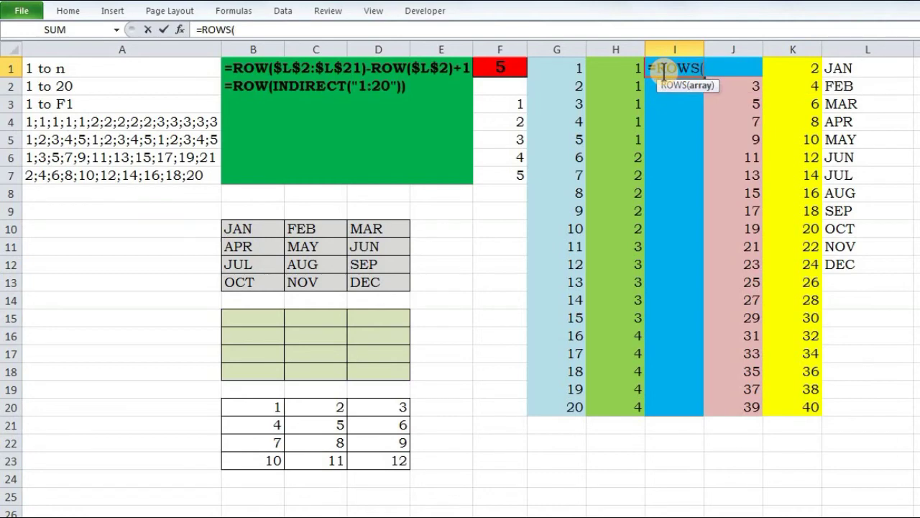
pyautogui.write('$I')
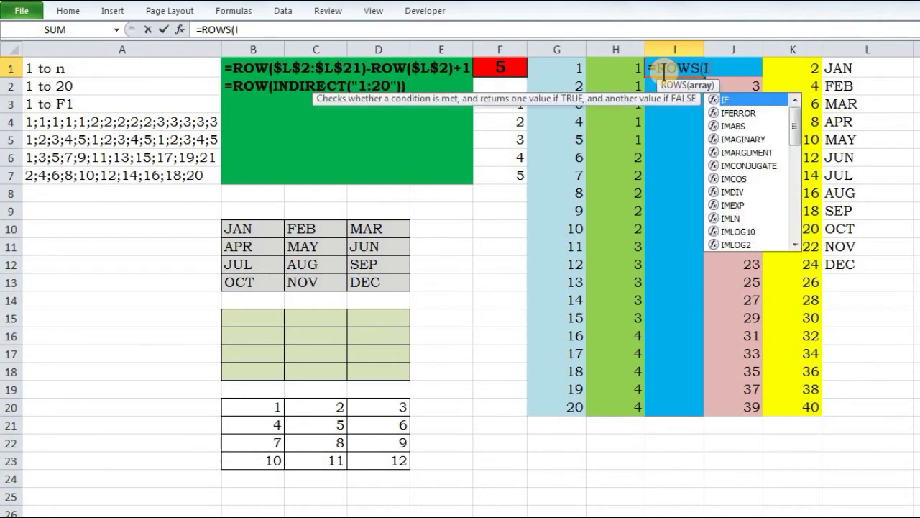
pyautogui.write('$1')
pyautogui.press('F4')
pyautogui.write(':I1)')
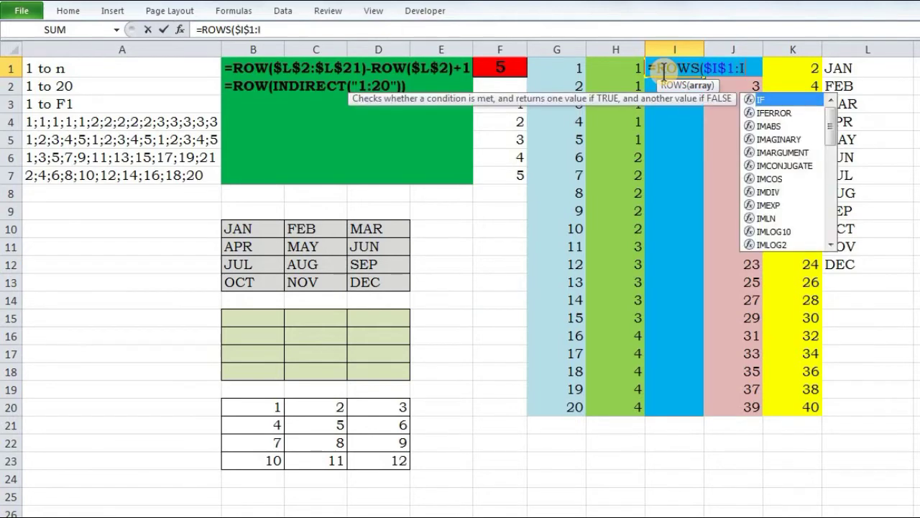
pyautogui.press('Return')
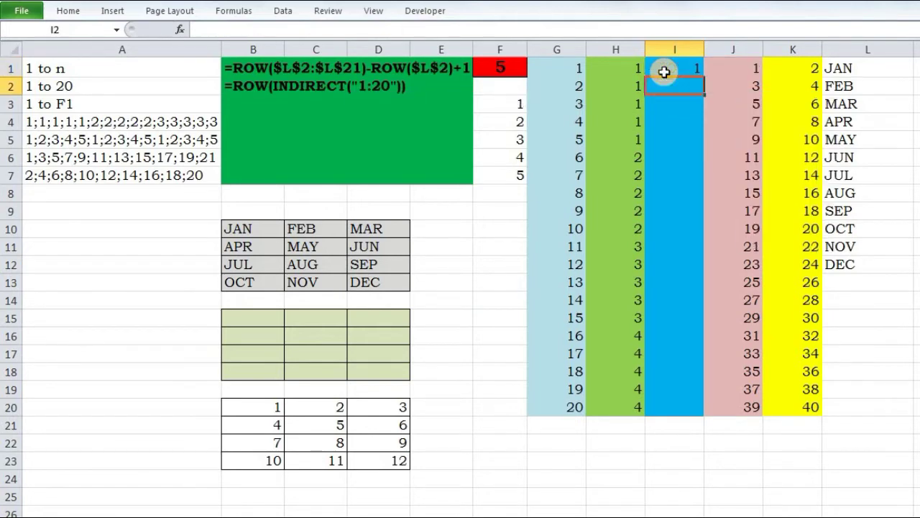
# Subtract 1 from the row counter in I1, making it =ROWS($I$1:I1)-1.
pyautogui.click(664, 72)
pyautogui.doubleClick(683, 66)
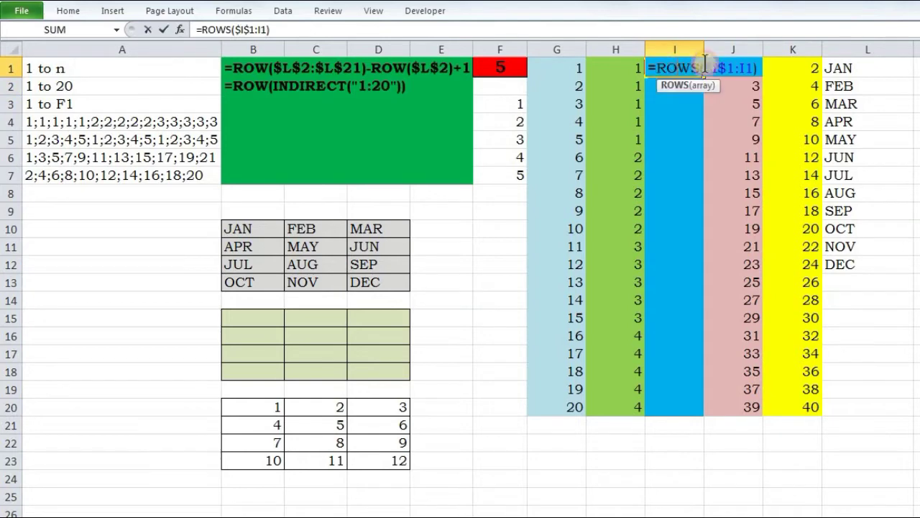
pyautogui.moveTo(684, 66); pyautogui.dragTo(764, 66)
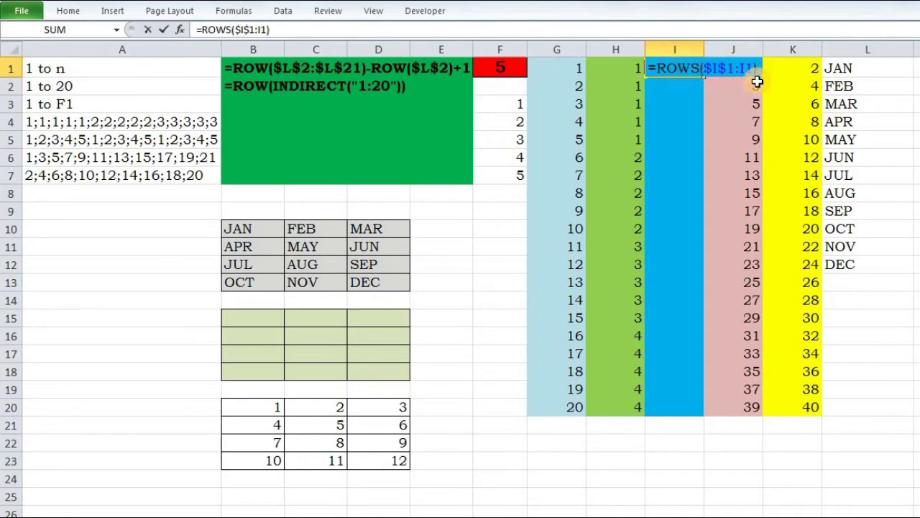
pyautogui.write('-1')
pyautogui.press('Return')
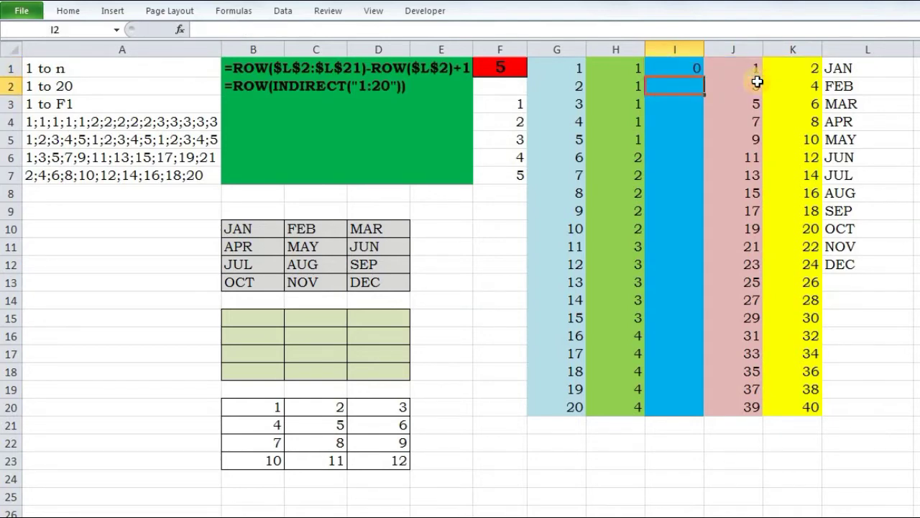
# Wrap the I1 formula in MOD with divisor 5, giving =MOD(ROWS($I$1:I1)-1,5).
pyautogui.doubleClick(660, 69)
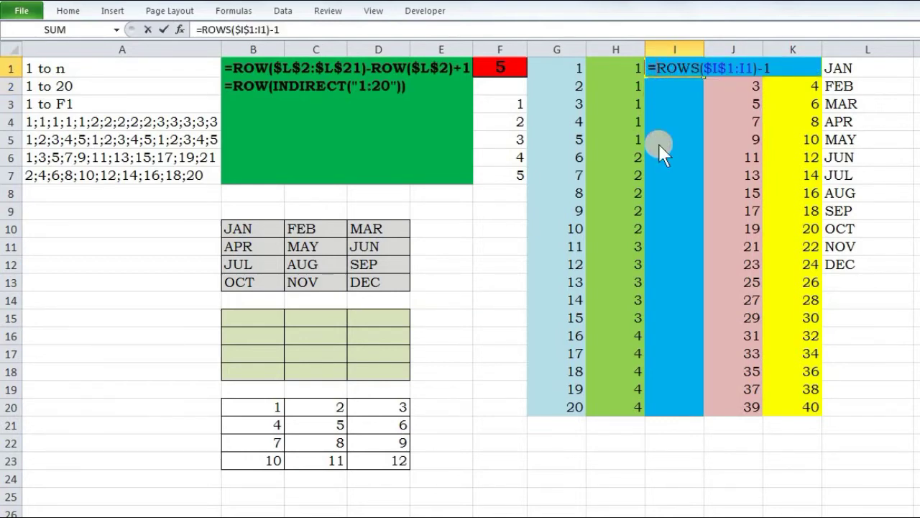
pyautogui.write('MOD(')
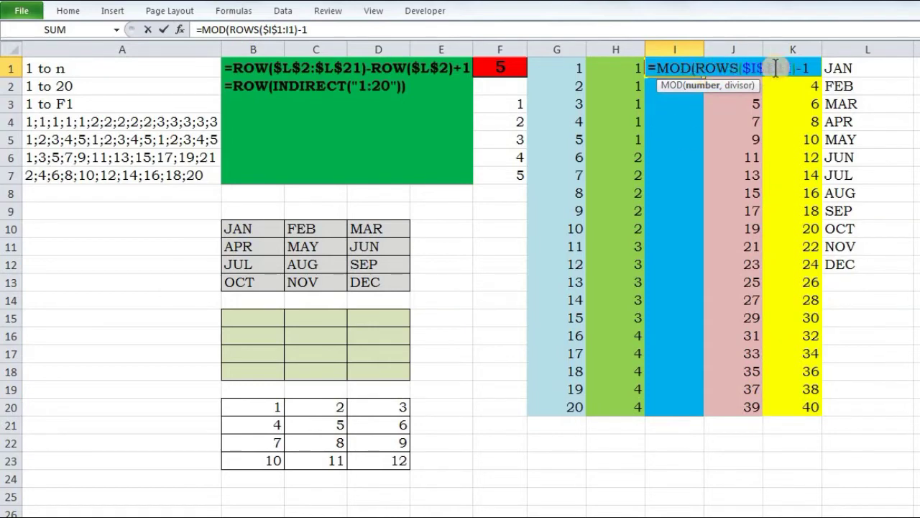
pyautogui.click(710, 88)
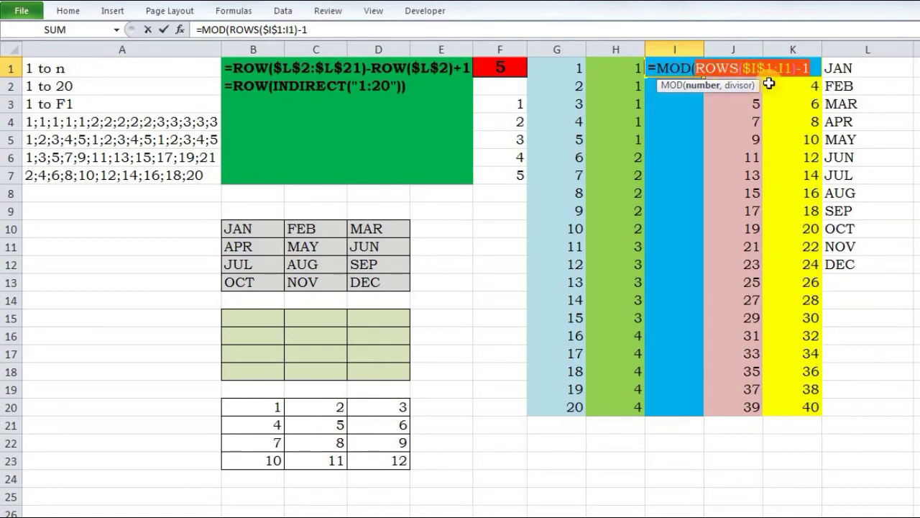
pyautogui.click(811, 79)
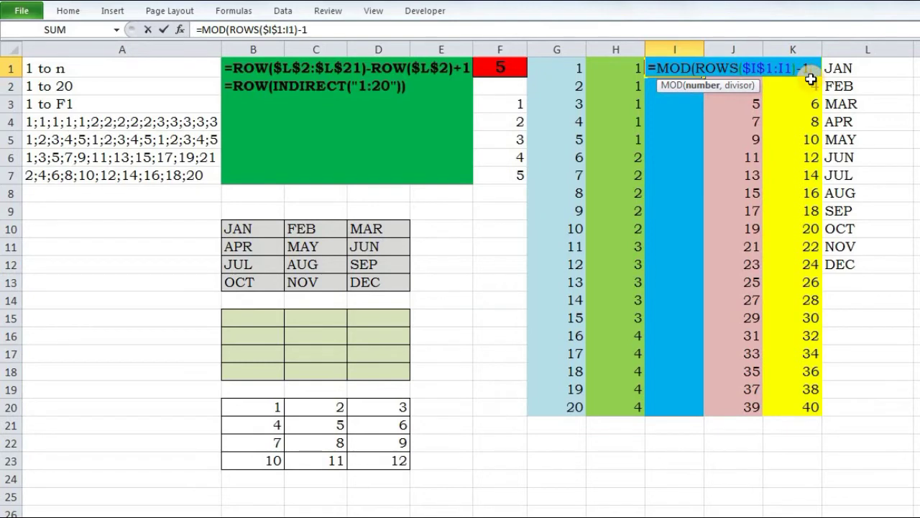
pyautogui.write(',5')
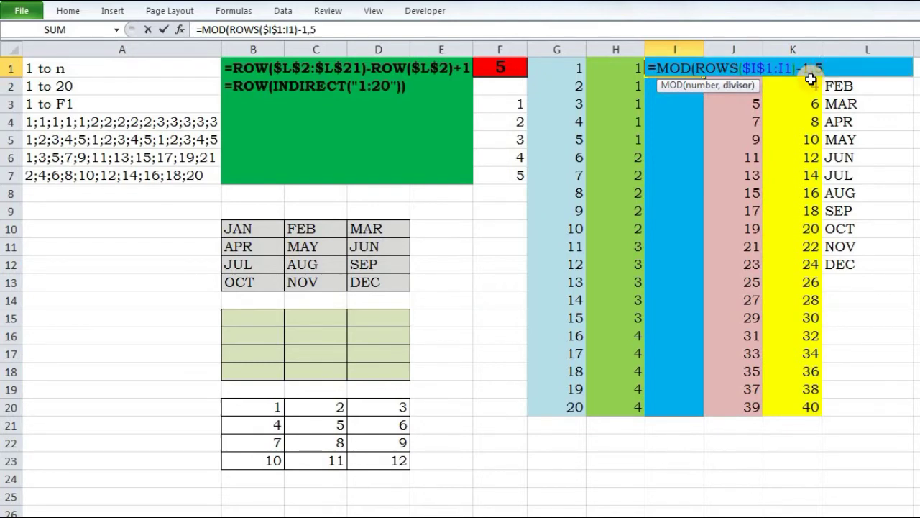
pyautogui.write(')')
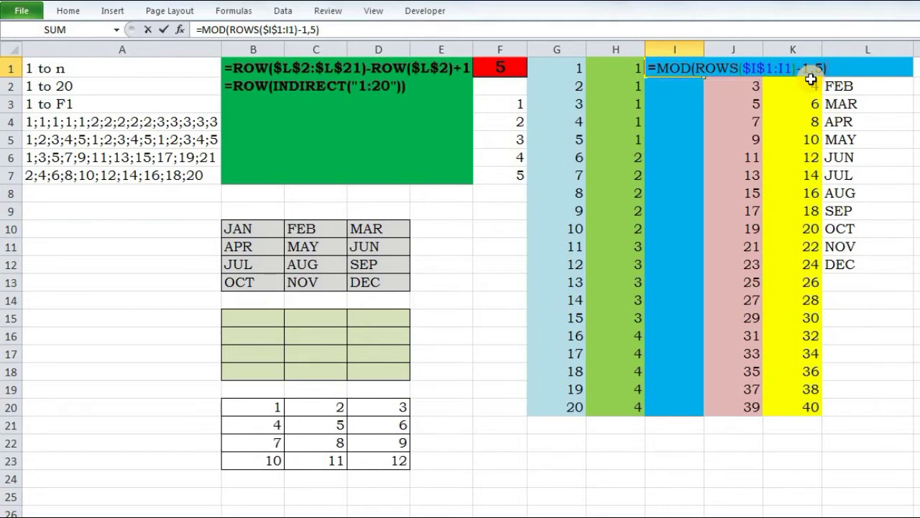
pyautogui.press('Return')
# Append +1 to the MOD formula in I1 and fill it down through I20.
pyautogui.click(662, 68)
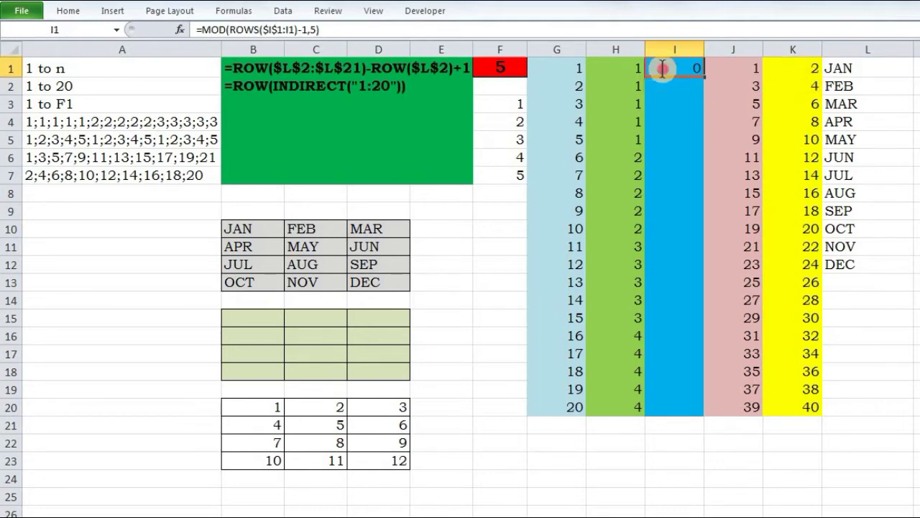
pyautogui.press('F2')
pyautogui.write('+')
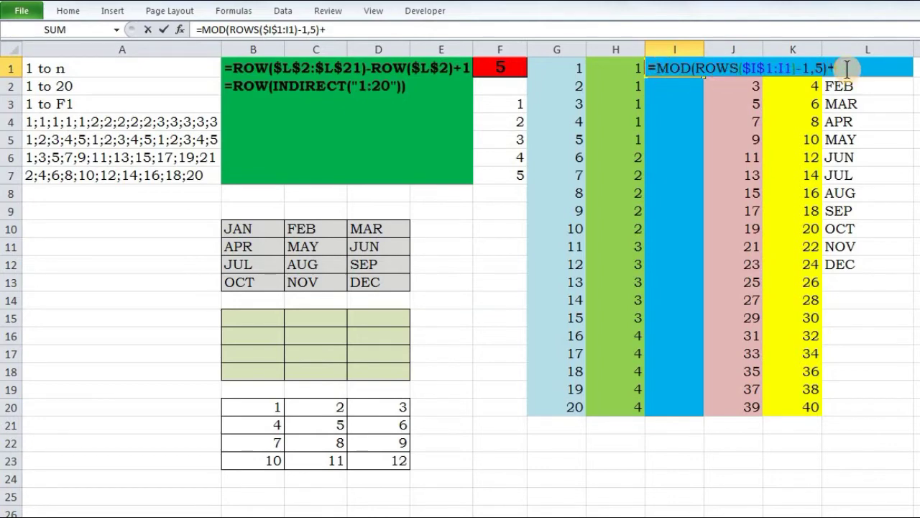
pyautogui.write('1')
pyautogui.press('Return')
pyautogui.click(676, 68)
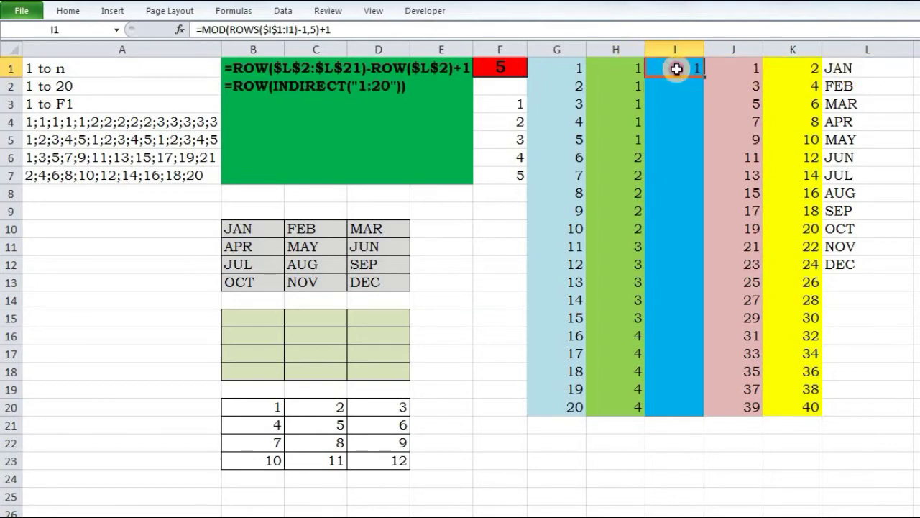
pyautogui.moveTo(704, 77); pyautogui.dragTo(704, 415)
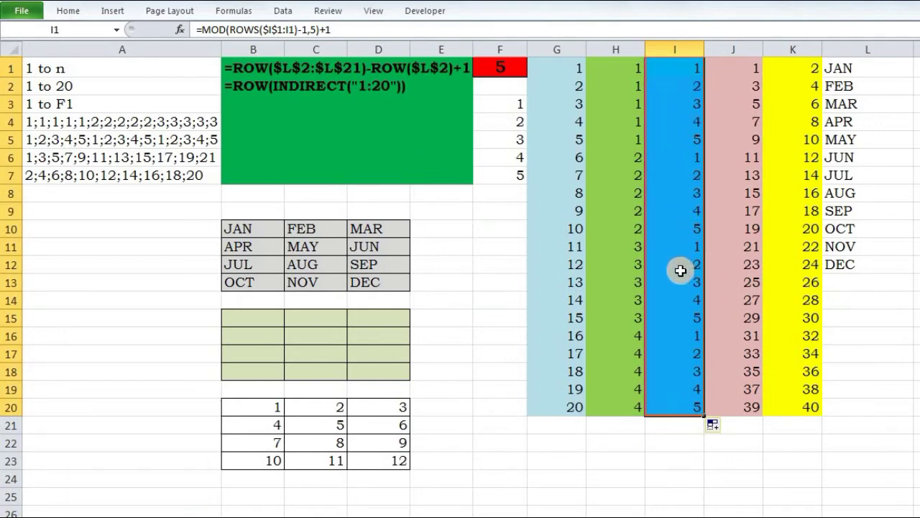
# Clear the even-number sequence from the yellow column and select K1:K20.
pyautogui.click(791, 72)
pyautogui.press('Delete')
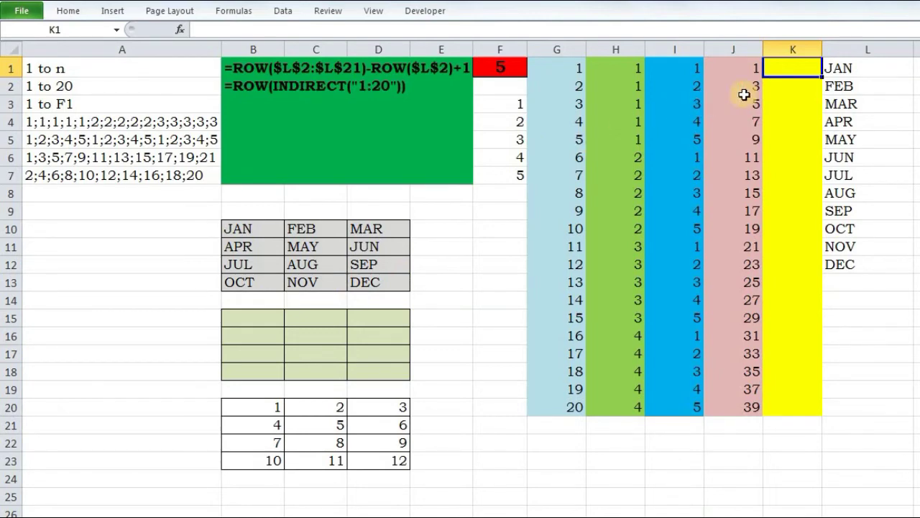
pyautogui.hotkey('shift', 'Down')
pyautogui.hotkey('shift', 'Down')
pyautogui.hotkey('shift', 'Down')
pyautogui.hotkey('shift', 'Down')
pyautogui.hotkey('shift', 'Down')
pyautogui.hotkey('shift', 'Down')
pyautogui.hotkey('shift', 'Down')
pyautogui.hotkey('shift', 'Down')
pyautogui.hotkey('shift', 'Down')
pyautogui.hotkey('shift', 'Down')
pyautogui.hotkey('shift', 'Down')
pyautogui.hotkey('shift', 'Down')
pyautogui.hotkey('shift', 'Down')
pyautogui.hotkey('shift', 'Down')
pyautogui.hotkey('shift', 'Down')
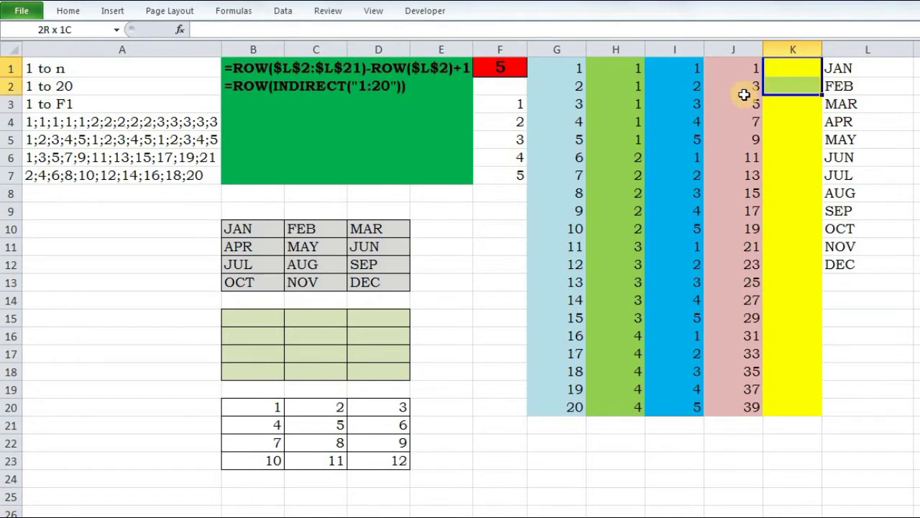
pyautogui.hotkey('shift', 'Down')
pyautogui.hotkey('shift', 'Down')
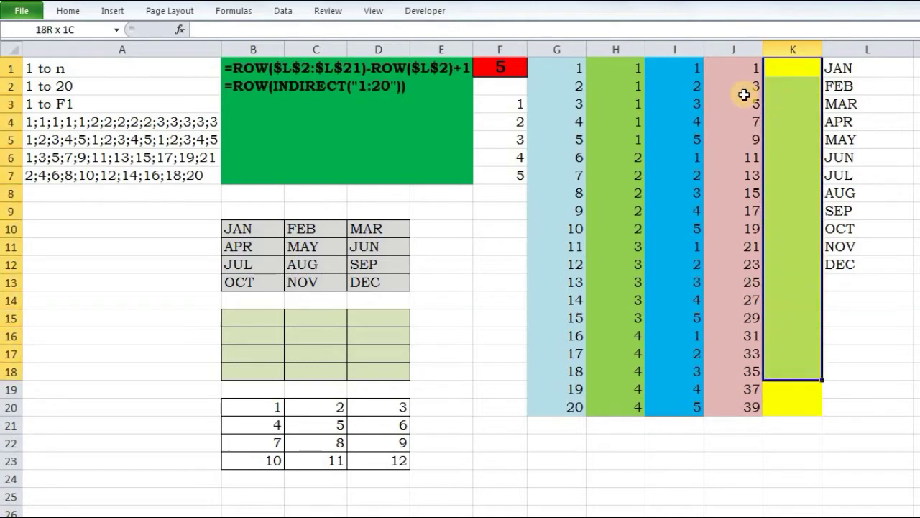
pyautogui.hotkey('shift', 'Down')
pyautogui.hotkey('shift', 'Down')
# Write =ROW($L$1:$L$20)-ROW($L$1)+1 as the formula for the selected range K1:K20, leaving it in edit mode.
pyautogui.write('=')
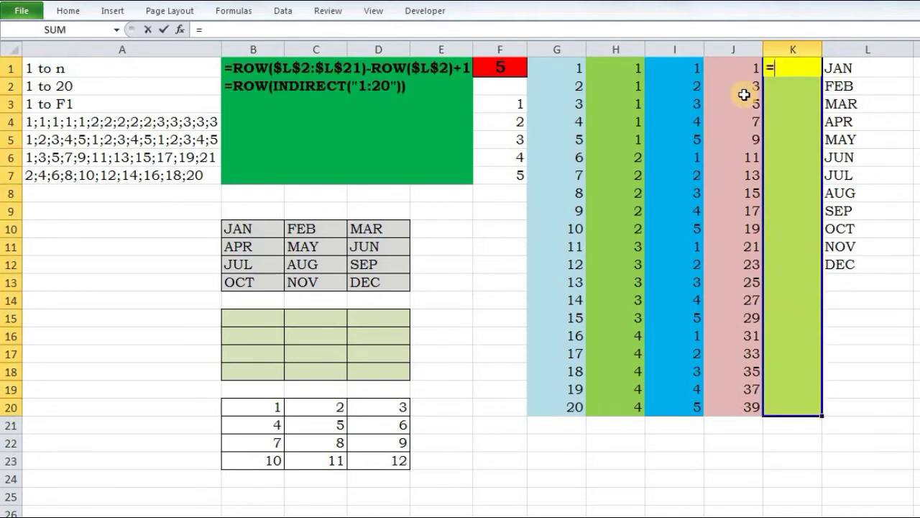
pyautogui.write('ROW(')
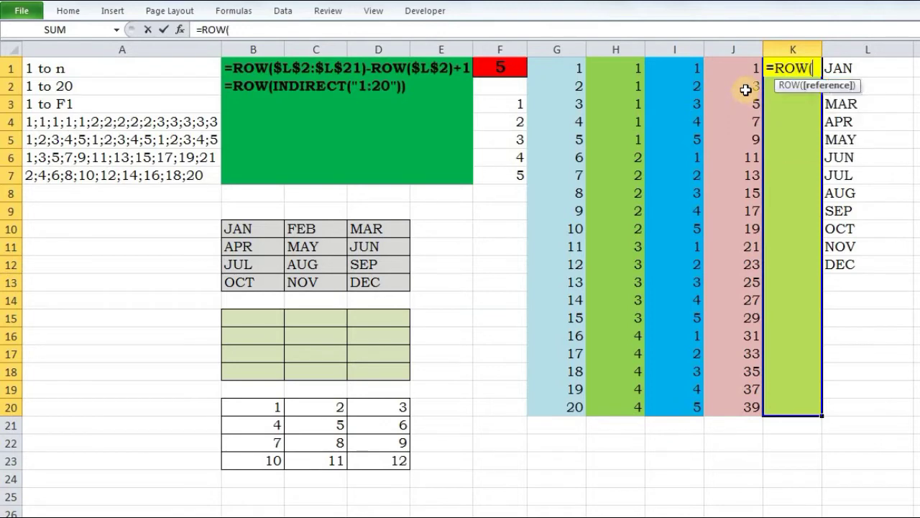
pyautogui.click(872, 66)
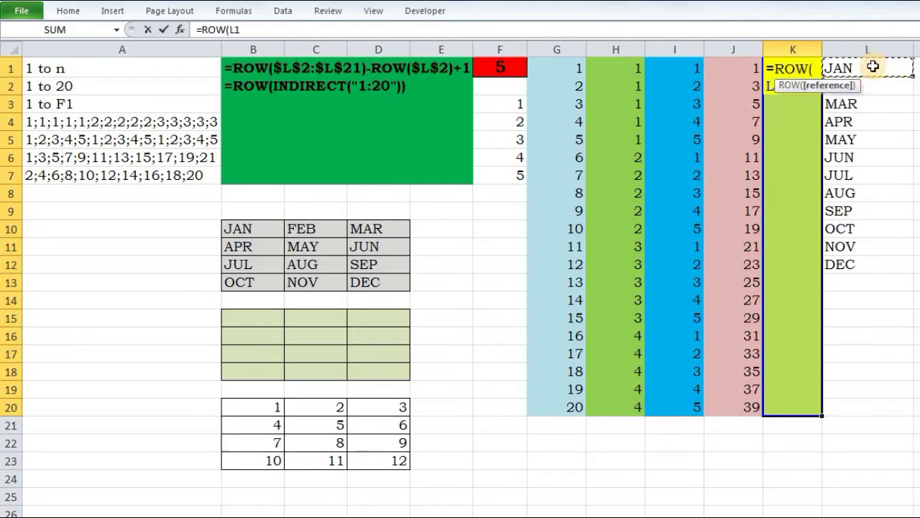
pyautogui.hotkey('ctrl', 'shift', 'Down')
pyautogui.hotkey('shift', 'Down')
pyautogui.hotkey('shift', 'Down')
pyautogui.hotkey('shift', 'Down')
pyautogui.hotkey('shift', 'Down')
pyautogui.hotkey('shift', 'Down')
pyautogui.hotkey('shift', 'Down')
pyautogui.hotkey('shift', 'Down')
pyautogui.hotkey('shift', 'Down')
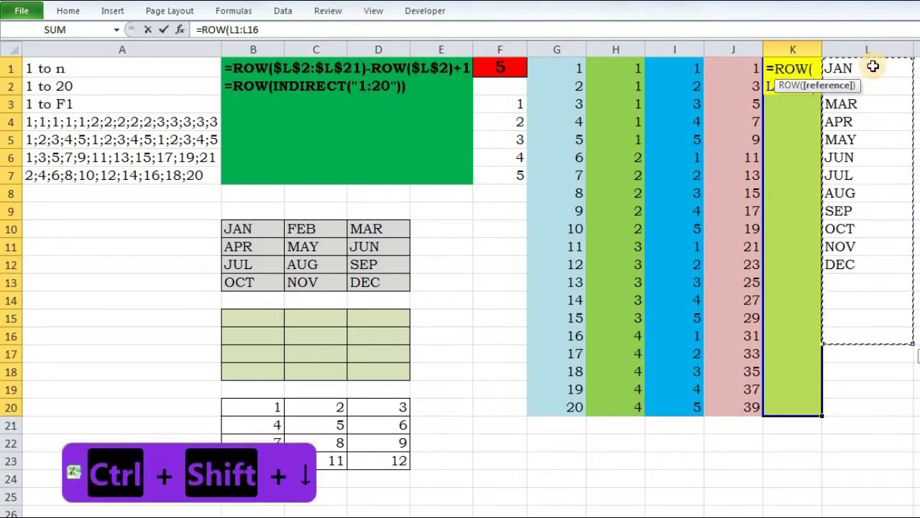
pyautogui.press('F4')
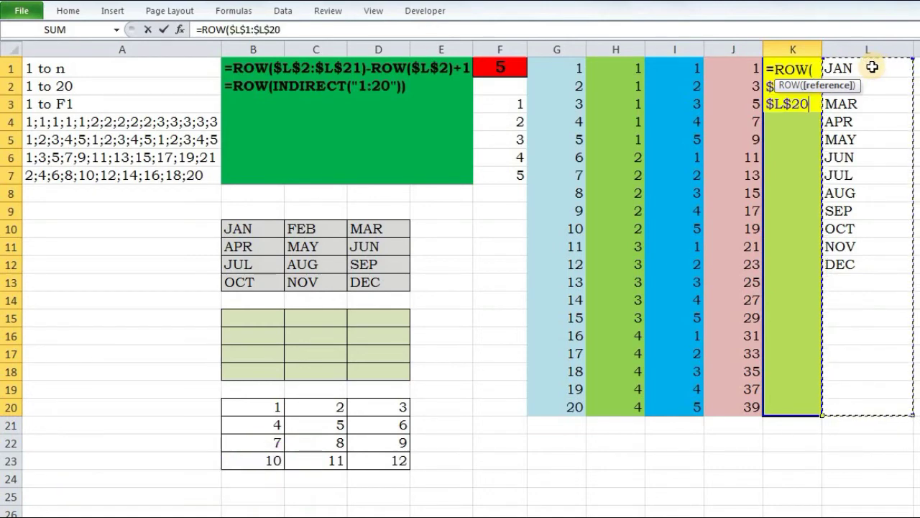
pyautogui.write(')-ROW(')
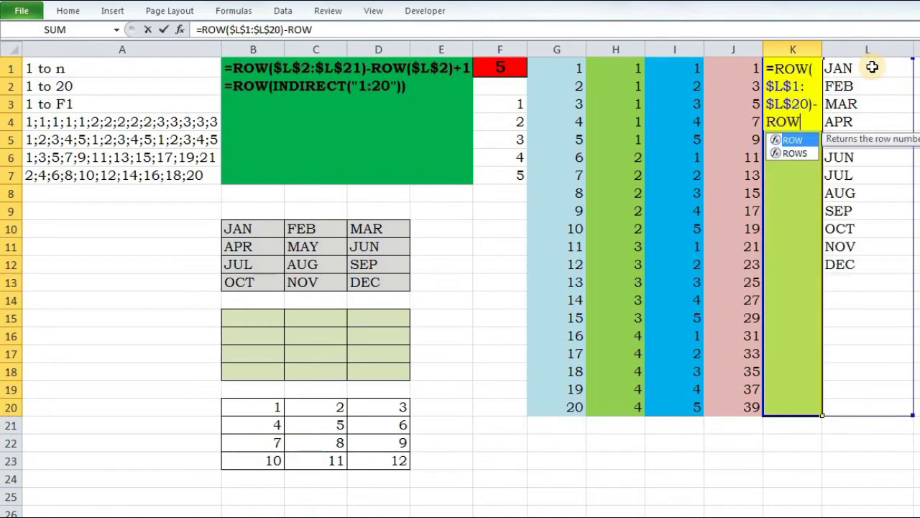
pyautogui.click(871, 68)
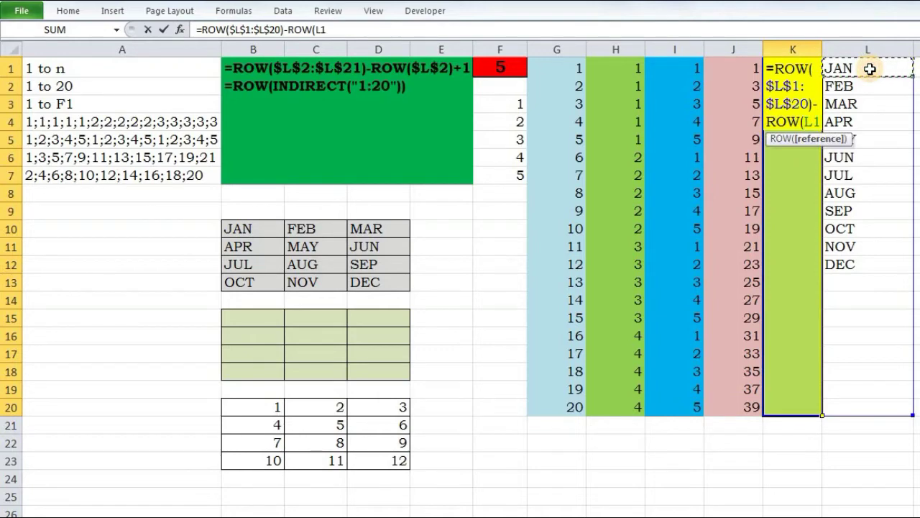
pyautogui.press('F4')
pyautogui.write(')+1')
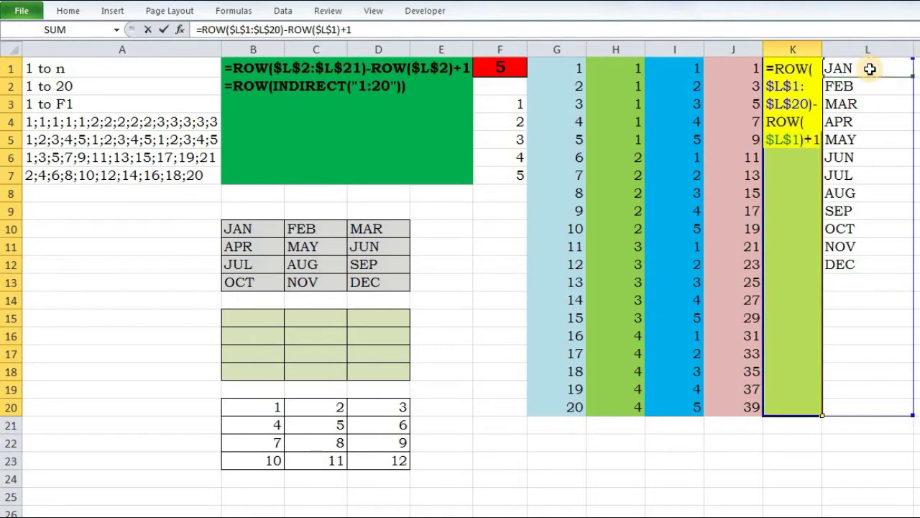
# Evaluate the whole K1 formula in place to check its array values, and restore the formula text.
pyautogui.moveTo(767, 65); pyautogui.dragTo(789, 169)
pyautogui.press('F9')
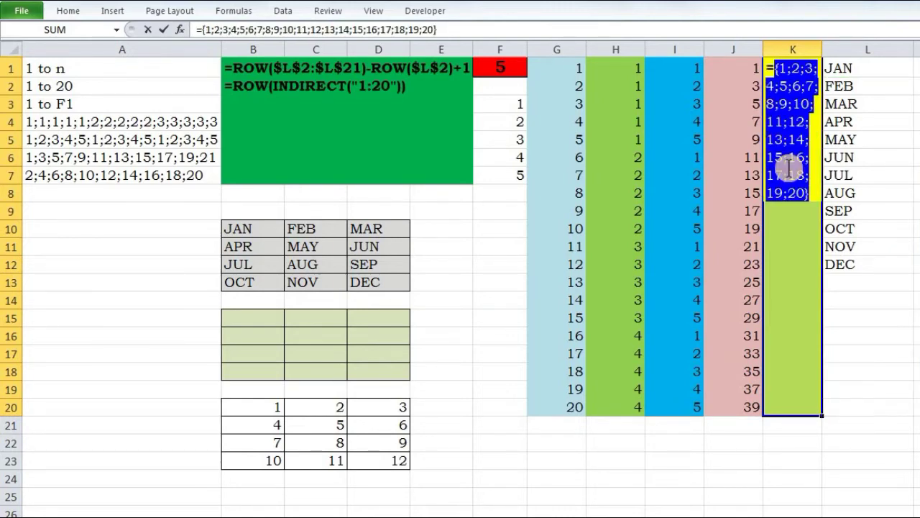
pyautogui.hotkey('ctrl', 'z')
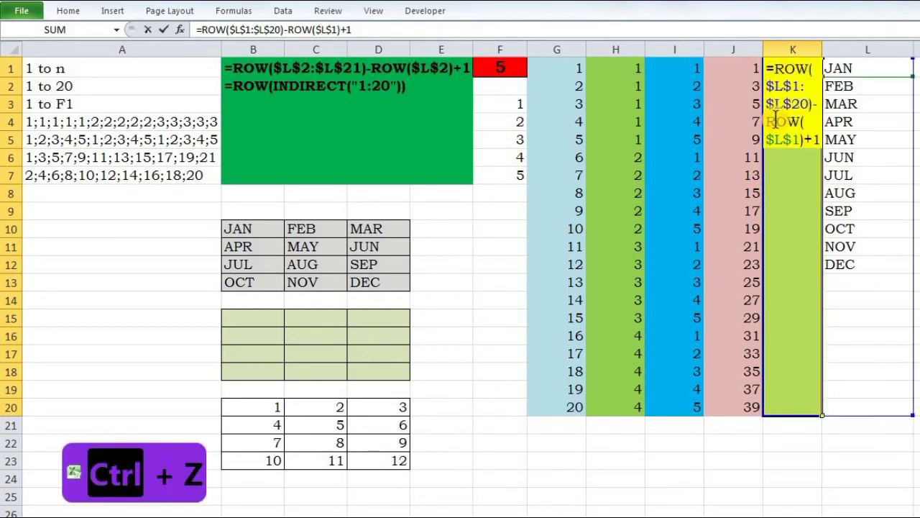
# Multiply the bracketed formula by 2 and enter =2*(ROW($L$1:$L$20)-ROW($L$1)+1) as an array formula in K1:K20.
pyautogui.write('2*')
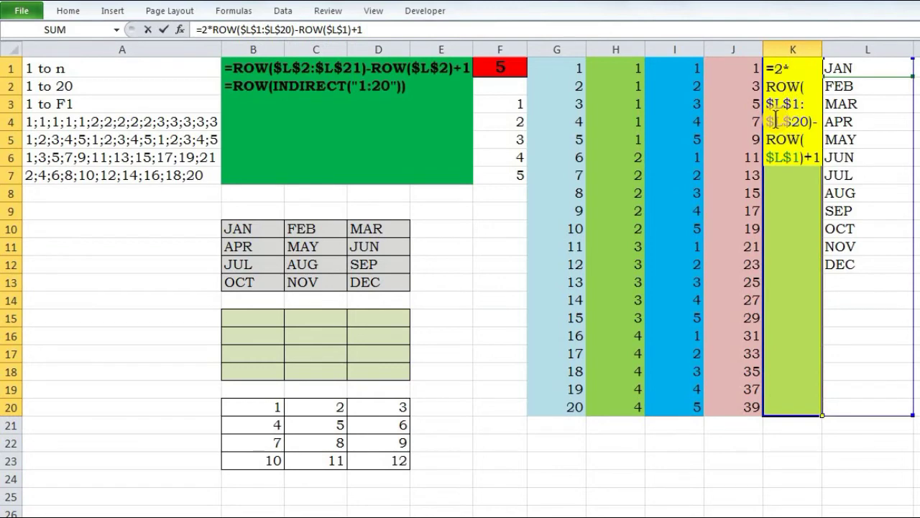
pyautogui.write('(')
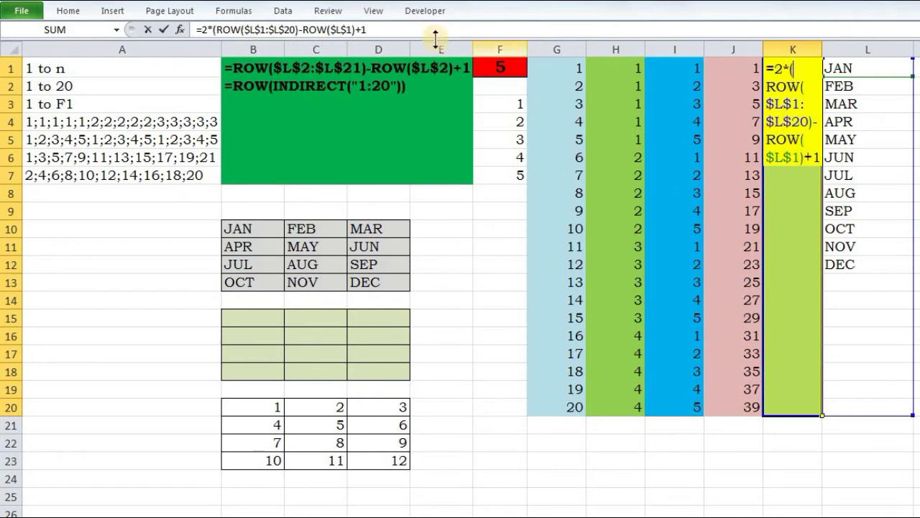
pyautogui.click(374, 29)
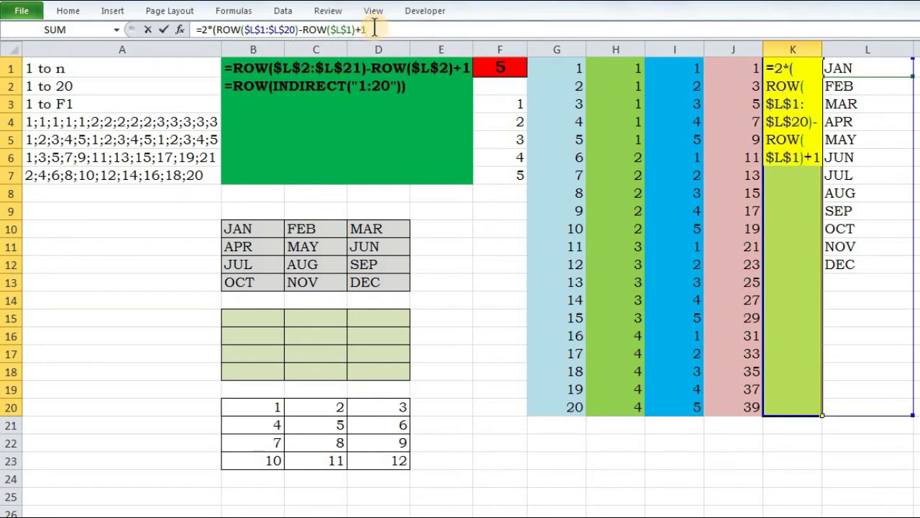
pyautogui.write(')')
pyautogui.hotkey('ctrl', 'shift', 'Return')
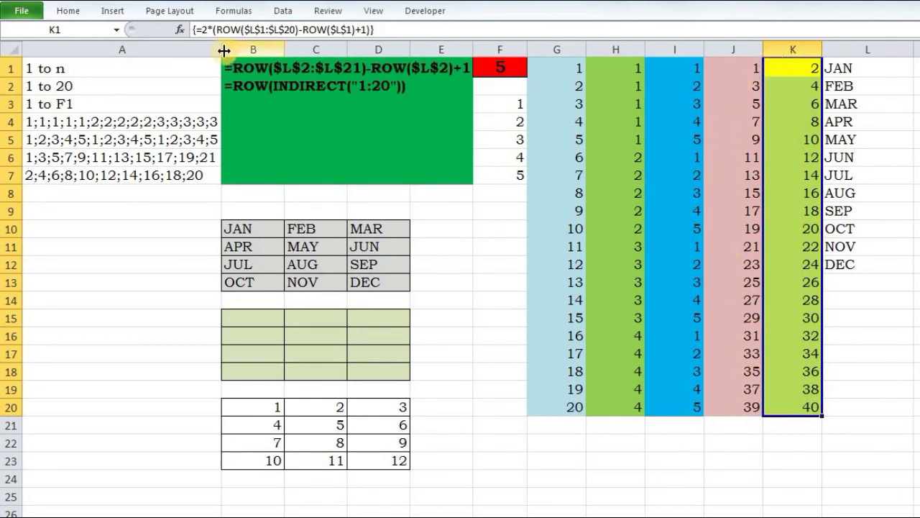
# Copy the K1 formula text, keeping it as an array formula, and clear the odd-number sequence from J1:J20.
pyautogui.moveTo(196, 30); pyautogui.dragTo(383, 36)
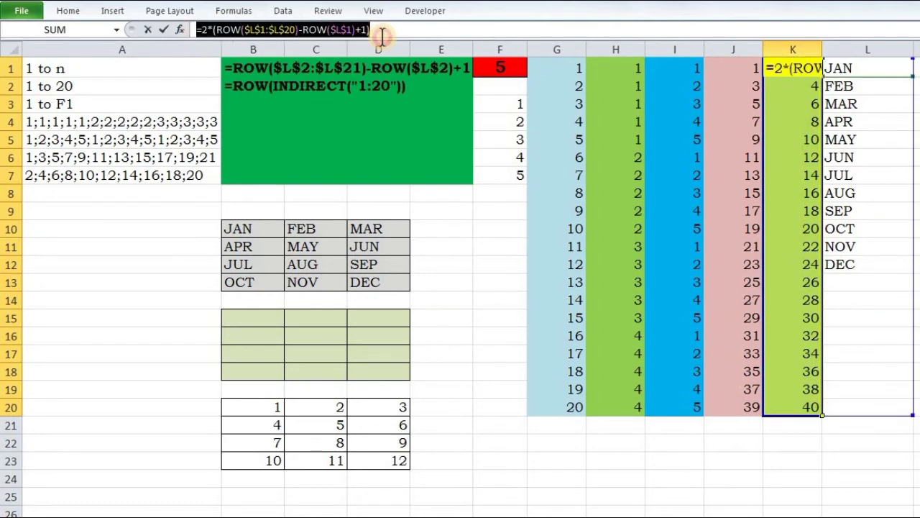
pyautogui.hotkey('ctrl', 'c')
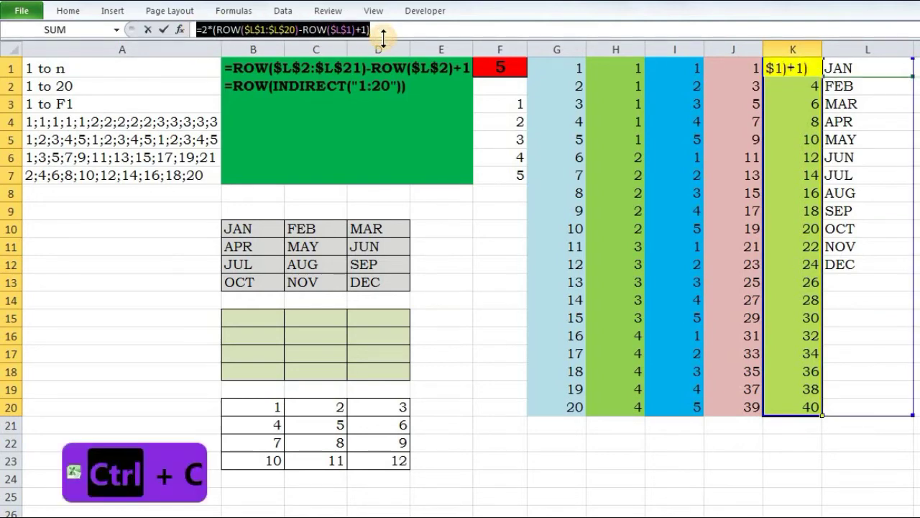
pyautogui.hotkey('ctrl', 'shift', 'Return')
pyautogui.click(718, 69)
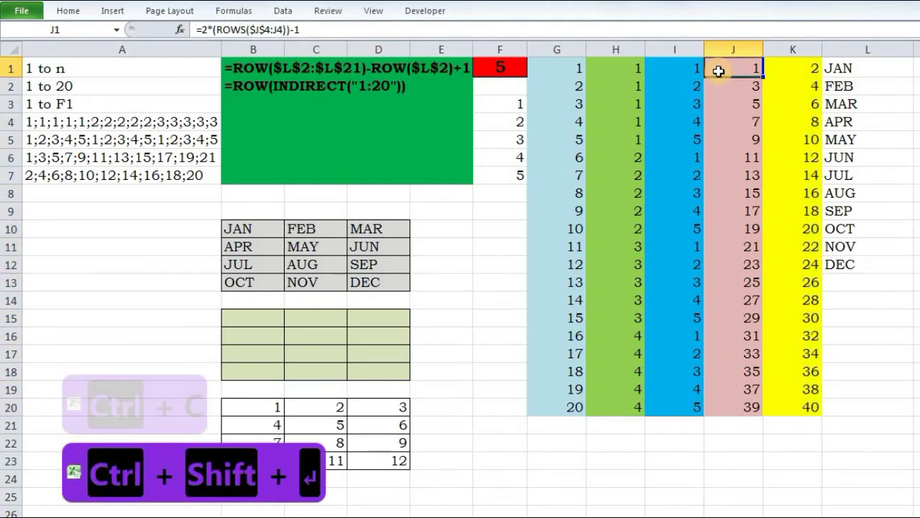
pyautogui.hotkey('ctrl', 'shift', 'Down')
pyautogui.press('Delete')
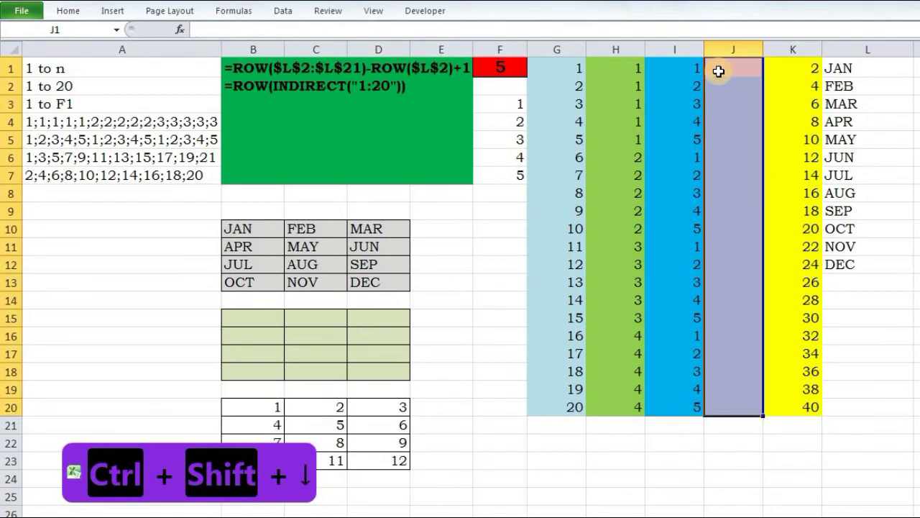
# Reuse the copied formula with 1 subtracted, entering =2*(ROW($L$1:$L$20)-ROW($L$1)+1)-1 as an array formula in J1:J20.
pyautogui.write('=')
pyautogui.hotkey('ctrl', 'v')
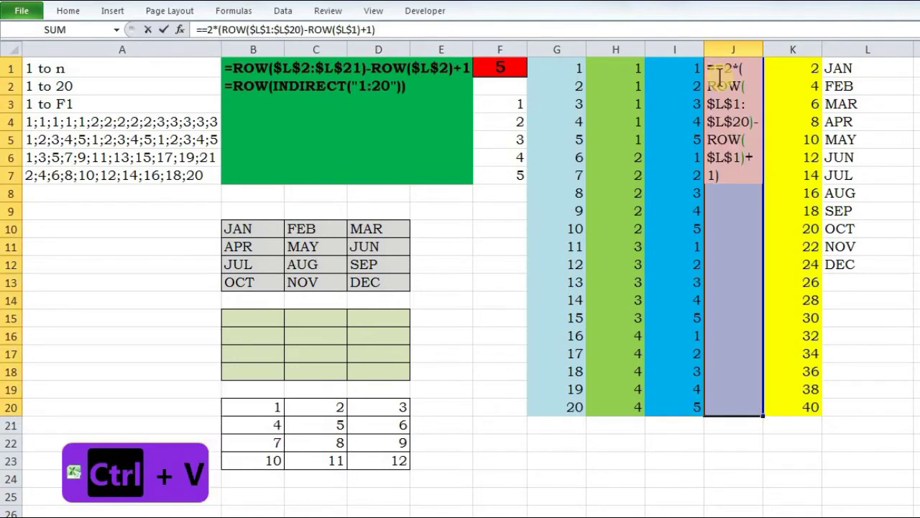
pyautogui.click(723, 69)
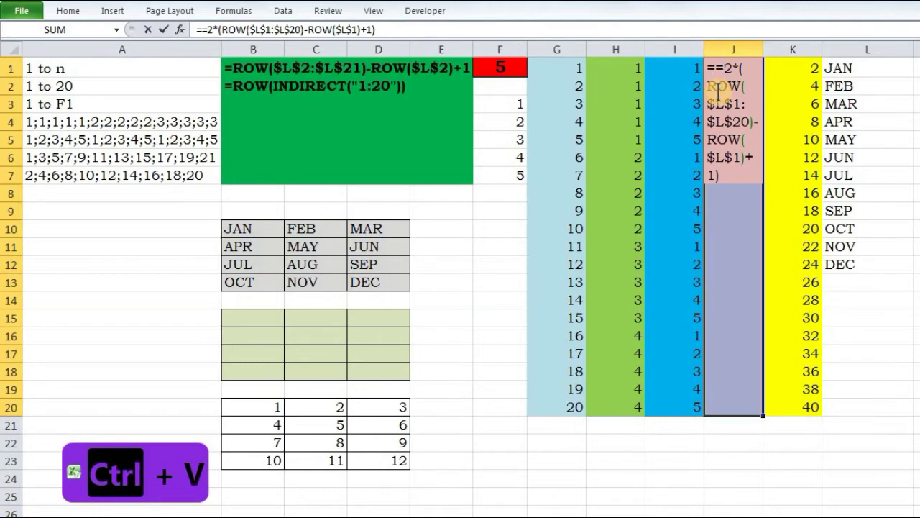
pyautogui.press('BackSpace')
pyautogui.click(736, 175)
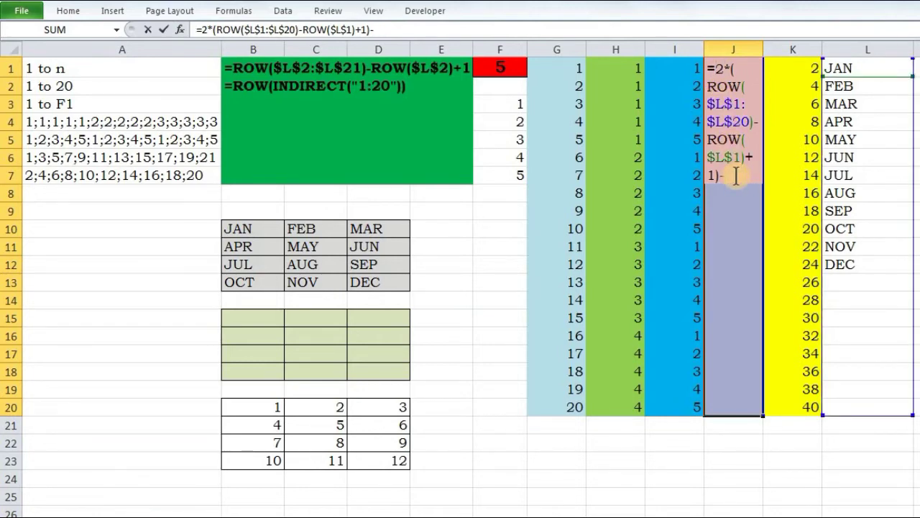
pyautogui.hotkey('ctrl', 'shift', 'Return')
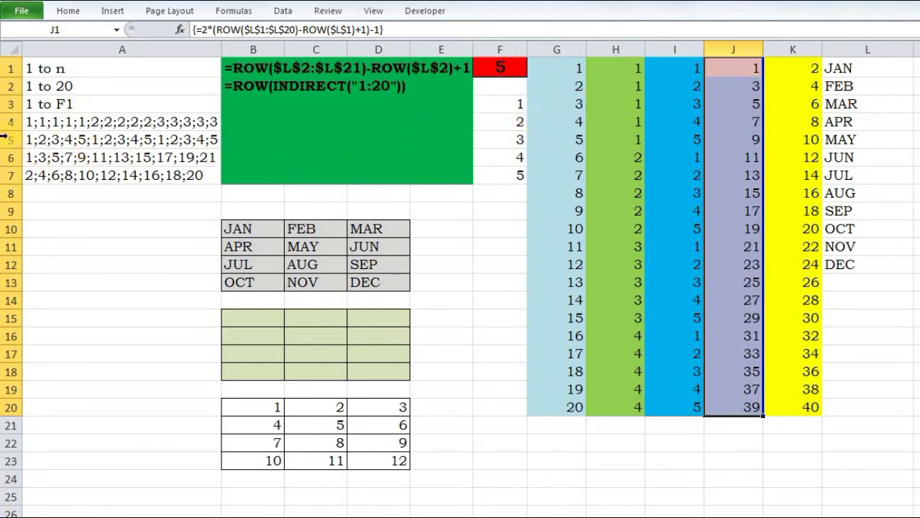
# Record the F3 formula =ROW(INDIRECT("1:"&$F$1)) as text in B3, beside the "1 to F1" description.
pyautogui.click(493, 68)
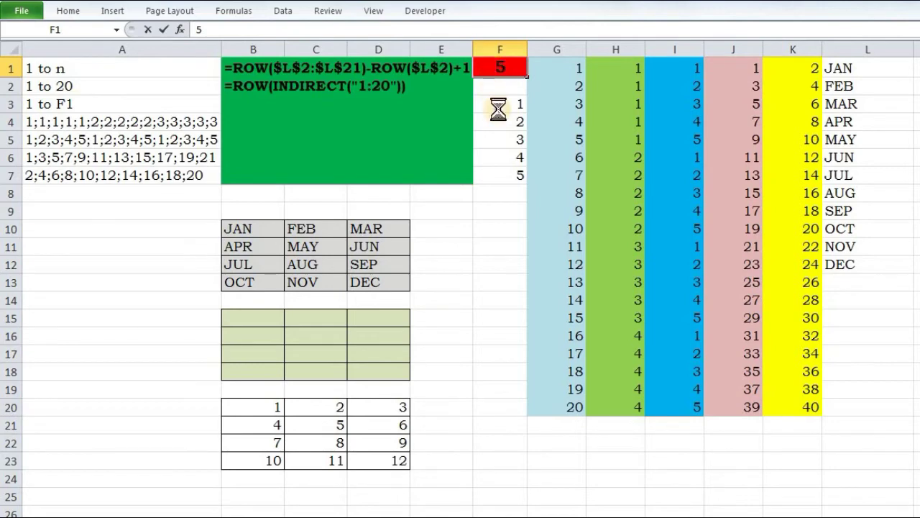
pyautogui.click(496, 105)
pyautogui.moveTo(196, 29); pyautogui.dragTo(364, 30)
pyautogui.hotkey('ctrl', 'c')
pyautogui.hotkey('ctrl', 'shift', 'Return')
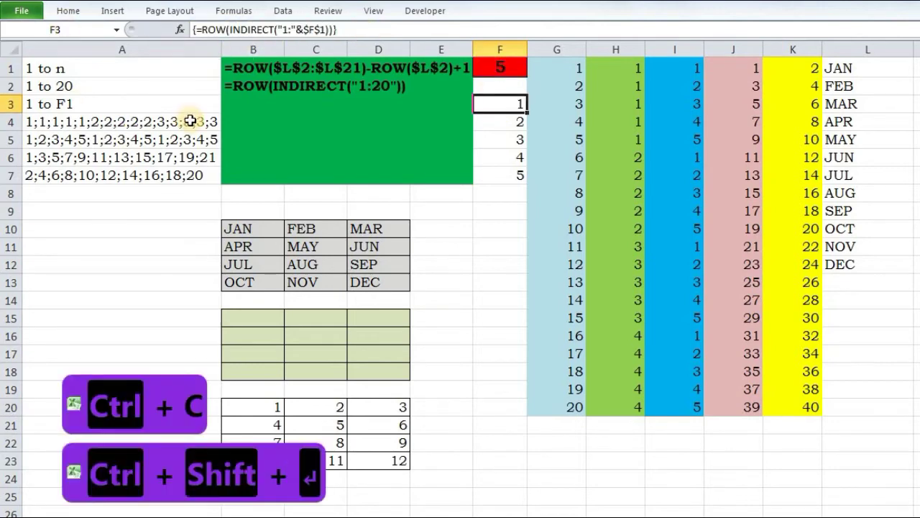
pyautogui.click(230, 103)
pyautogui.write("'")
pyautogui.hotkey('ctrl', 'v')
pyautogui.press('Return')
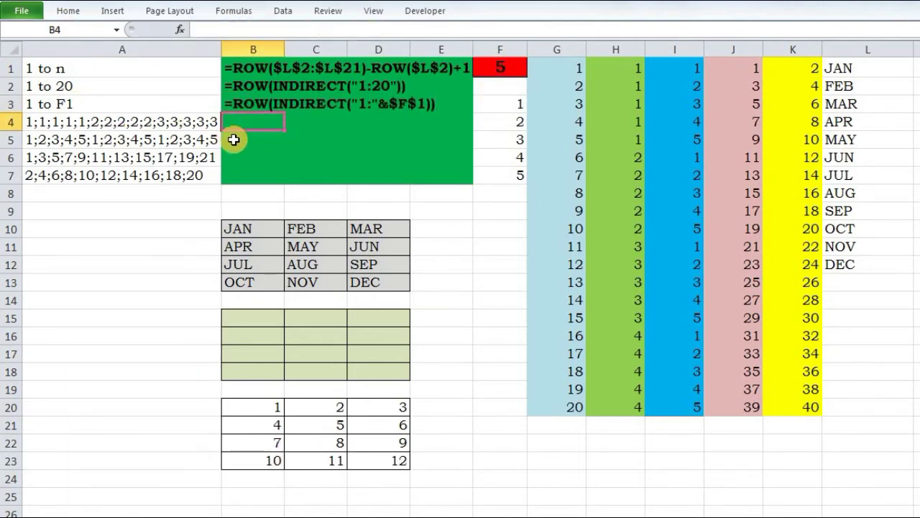
# Copy the H1 formula =INT((ROWS($H$1:H1)-1)/5)+1 into B4 as text.
pyautogui.click(622, 69)
pyautogui.moveTo(196, 29); pyautogui.dragTo(437, 28)
pyautogui.hotkey('ctrl', 'c')
pyautogui.hotkey('ctrl', 'shift', 'Return')
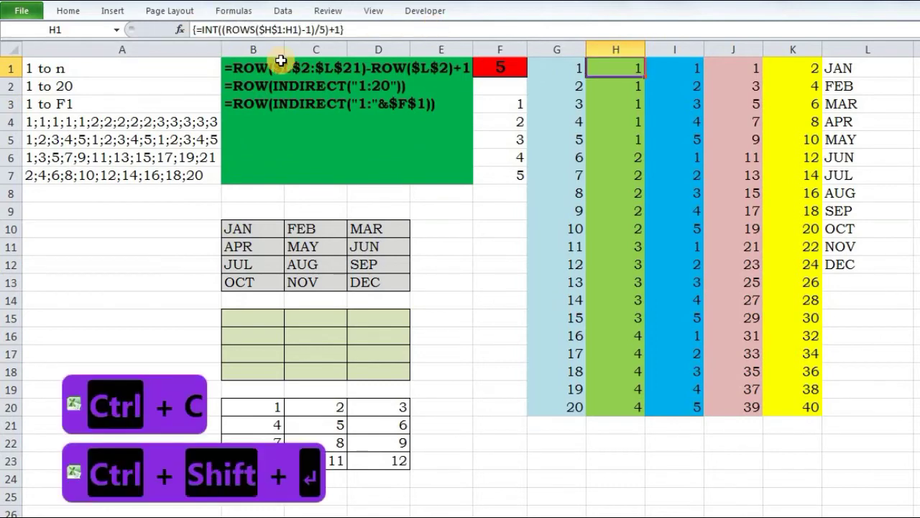
pyautogui.click(236, 119)
pyautogui.write("'")
pyautogui.hotkey('ctrl', 'v')
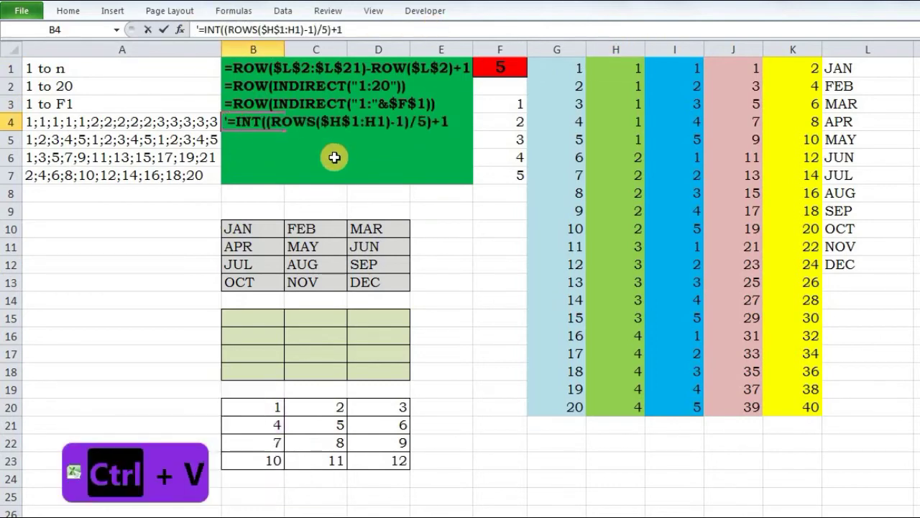
# Record the I1 formula =MOD(ROWS($I$1:I1)-1,5)+1 as text in B5.
pyautogui.click(684, 71)
pyautogui.moveTo(196, 29); pyautogui.dragTo(331, 29)
pyautogui.hotkey('ctrl', 'c')
pyautogui.hotkey('ctrl', 'shift', 'Return')
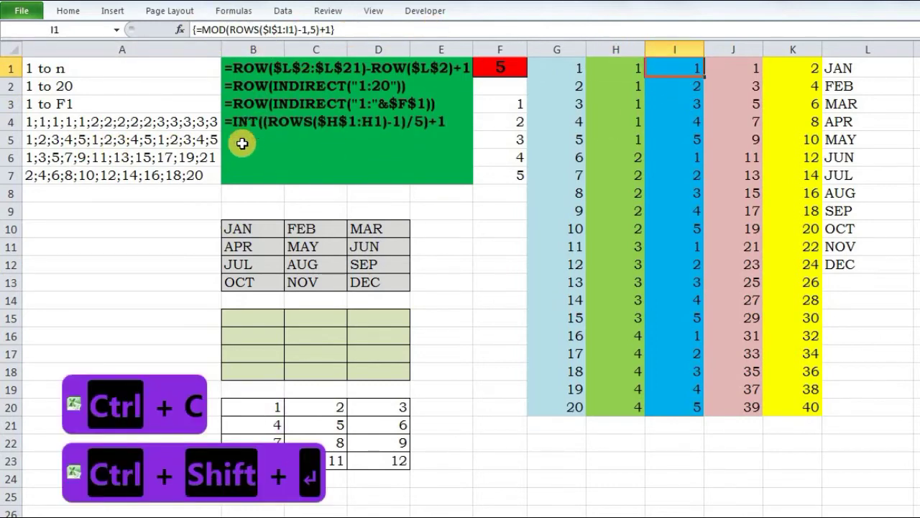
pyautogui.click(237, 138)
pyautogui.write("'")
pyautogui.hotkey('ctrl', 'v')
pyautogui.press('Return')
# Record the J1 odd-number formula =2*(ROW($L$1:$L$20)-ROW($L$1)+1)-1 as text in B6.
pyautogui.click(746, 68)
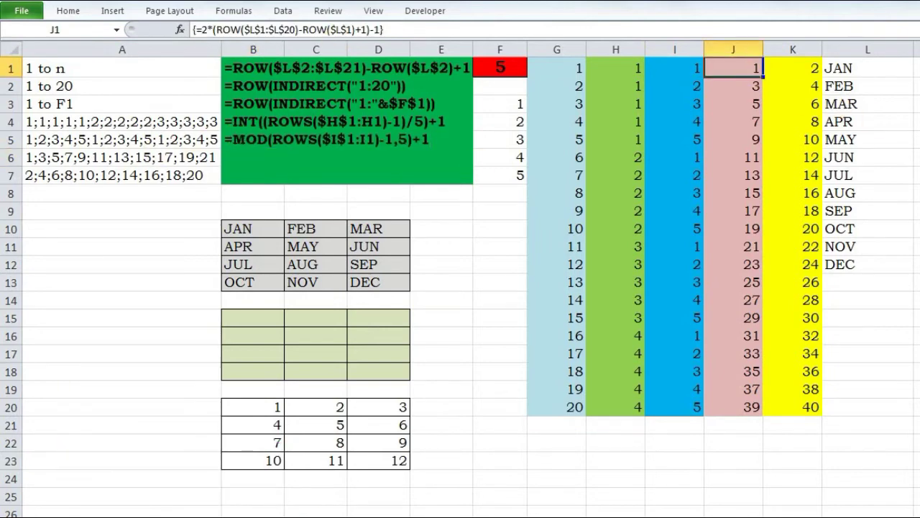
pyautogui.moveTo(196, 30); pyautogui.dragTo(383, 29)
pyautogui.hotkey('ctrl', 'c')
pyautogui.hotkey('ctrl', 'shift', 'Return')
pyautogui.click(232, 156)
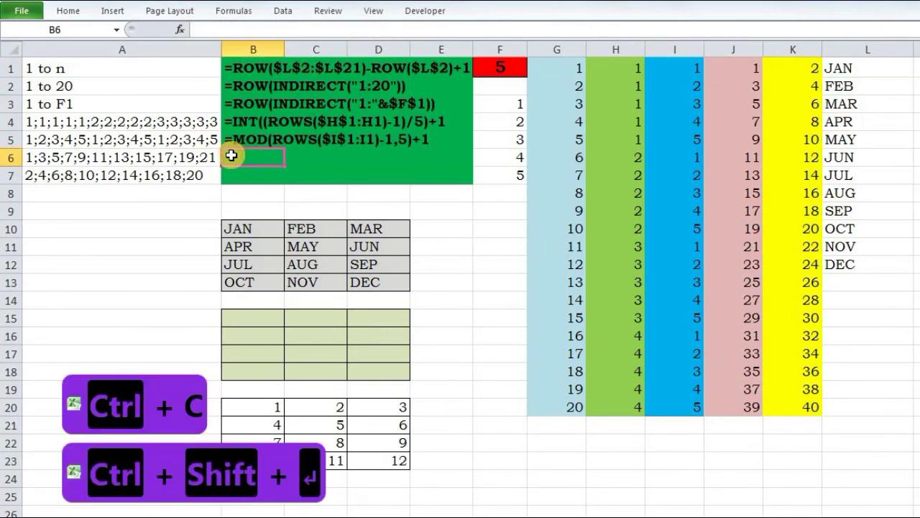
pyautogui.write("'")
pyautogui.hotkey('ctrl', 'v')
pyautogui.press('Return')
# Record the K1 even-number formula =2*(ROW($L$1:$L$20)-ROW($L$1)+1) as text in B7.
pyautogui.click(779, 72)
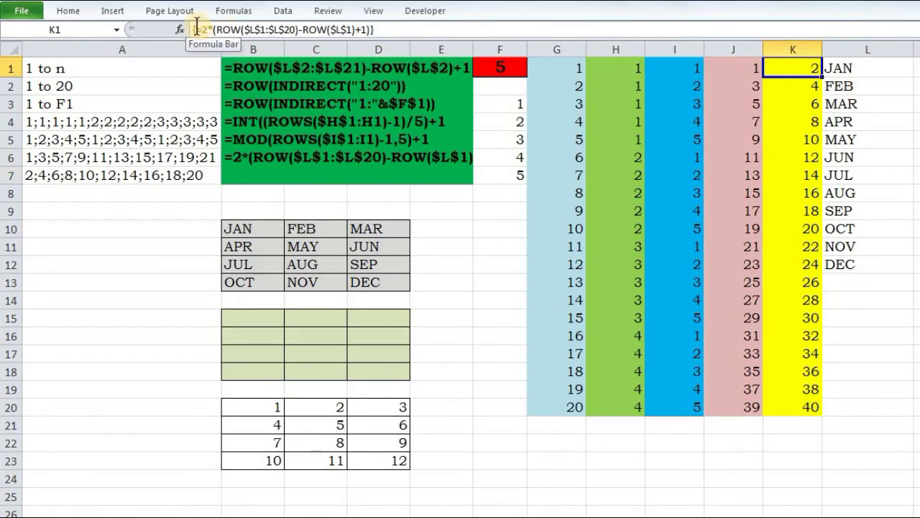
pyautogui.moveTo(196, 29); pyautogui.dragTo(370, 30)
pyautogui.hotkey('ctrl', 'c')
pyautogui.hotkey('ctrl', 'shift', 'Return')
pyautogui.click(229, 175)
pyautogui.write("'")
pyautogui.hotkey('ctrl', 'v')
pyautogui.press('Return')
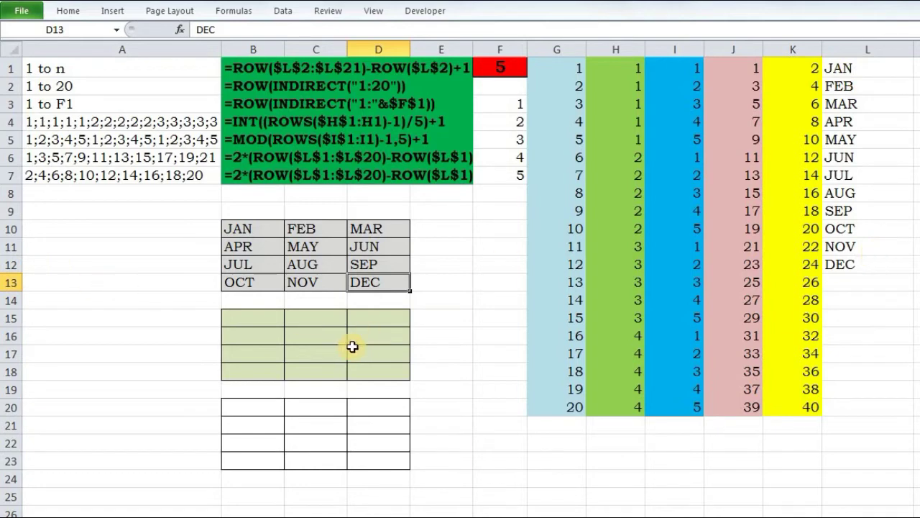
# Fill the first row of the light green grid, B15:D15, with 1, 2 and 3.
pyautogui.click(253, 318)
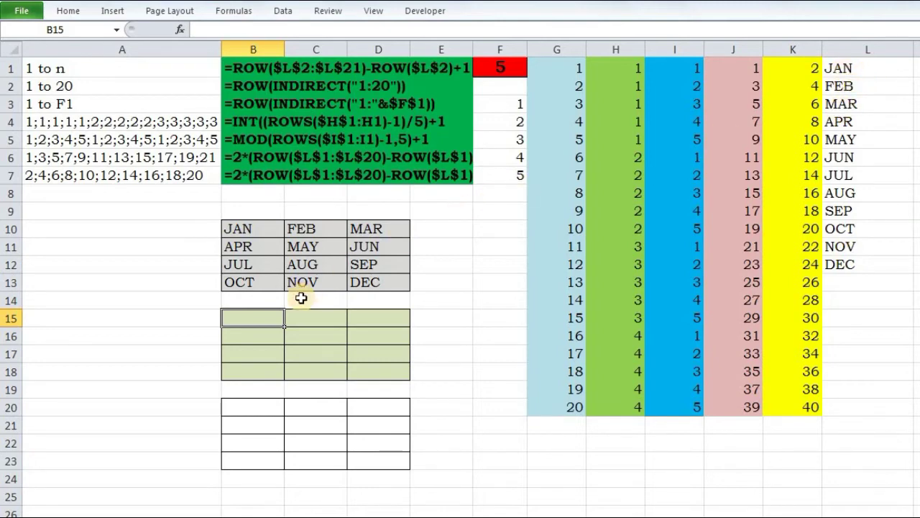
pyautogui.write('1')
pyautogui.press('Tab')
pyautogui.write('2')
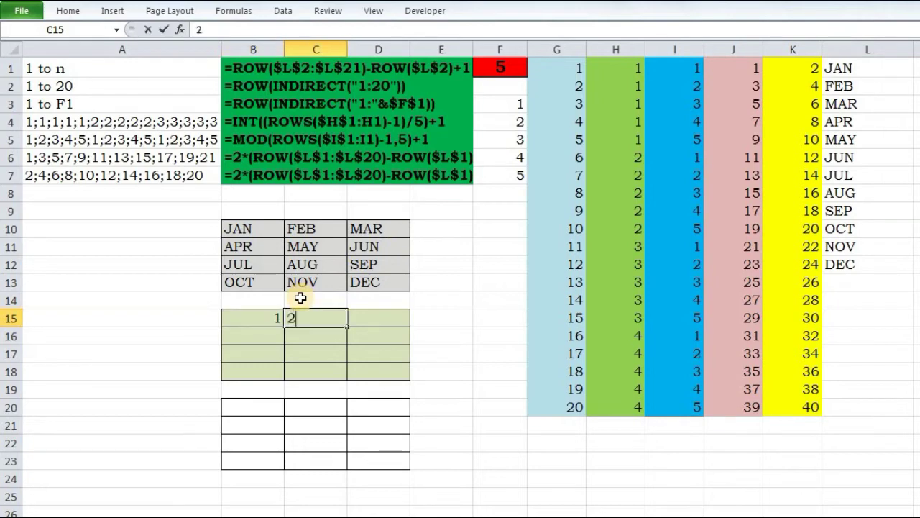
pyautogui.press('Tab')
pyautogui.write('3')
pyautogui.press('Return')
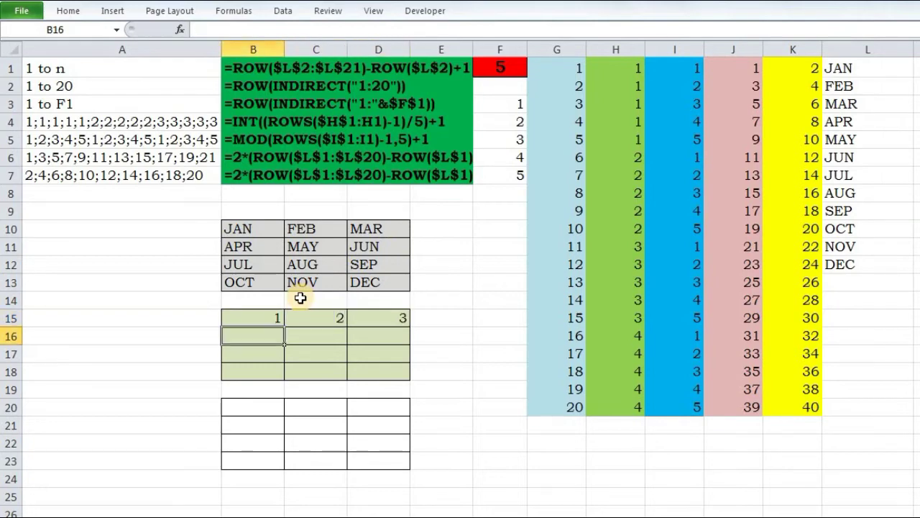
# Fill the second row of the light green grid, B16:D16, with 4, 5 and 6.
pyautogui.write('4')
pyautogui.press('Tab')
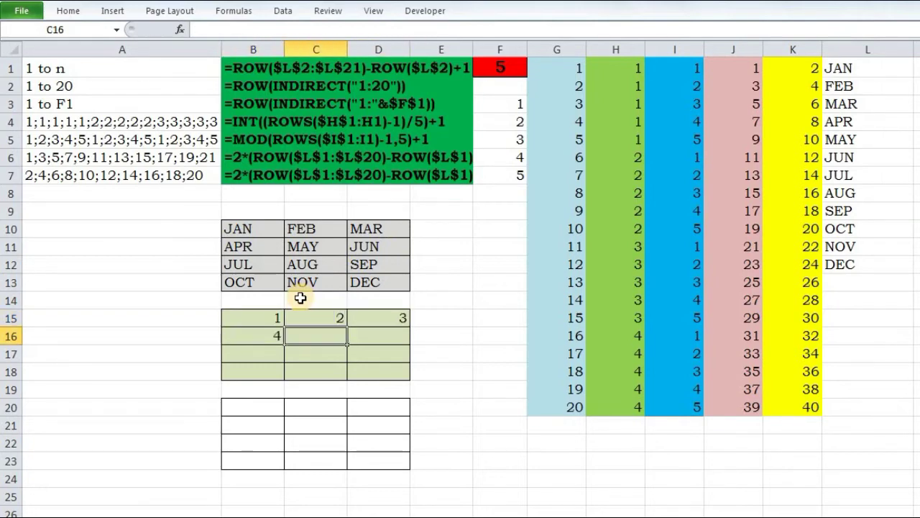
pyautogui.write('5')
pyautogui.press('Tab')
pyautogui.write('6')
pyautogui.press('Tab')
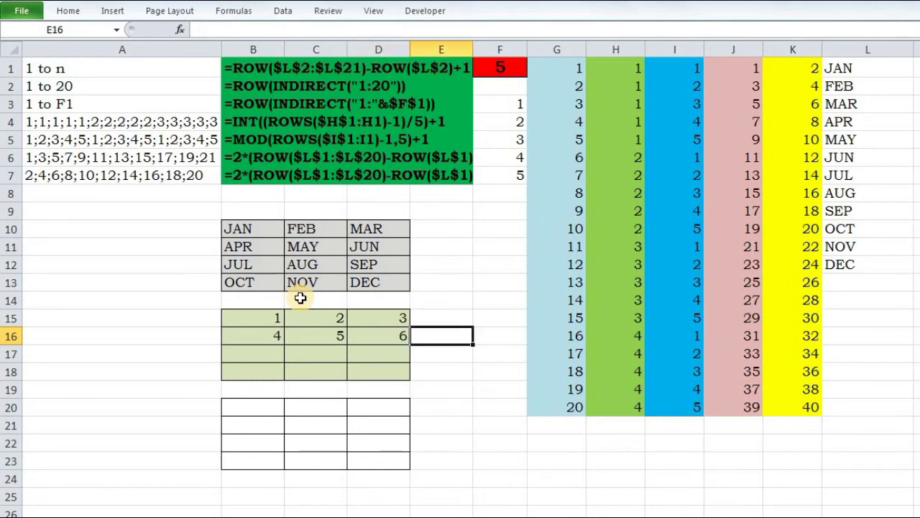
pyautogui.press('Return')
# Fill the third row of the light green grid, B17:D17, with 7, 8 and 9.
pyautogui.write('7')
pyautogui.press('Tab')
pyautogui.write('8')
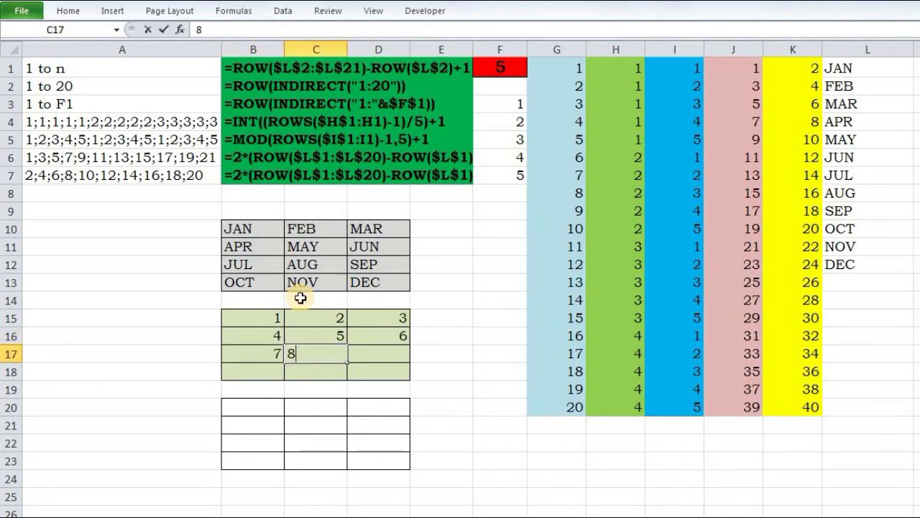
pyautogui.press('Tab')
pyautogui.write('9')
pyautogui.press('Tab')
pyautogui.press('Return')
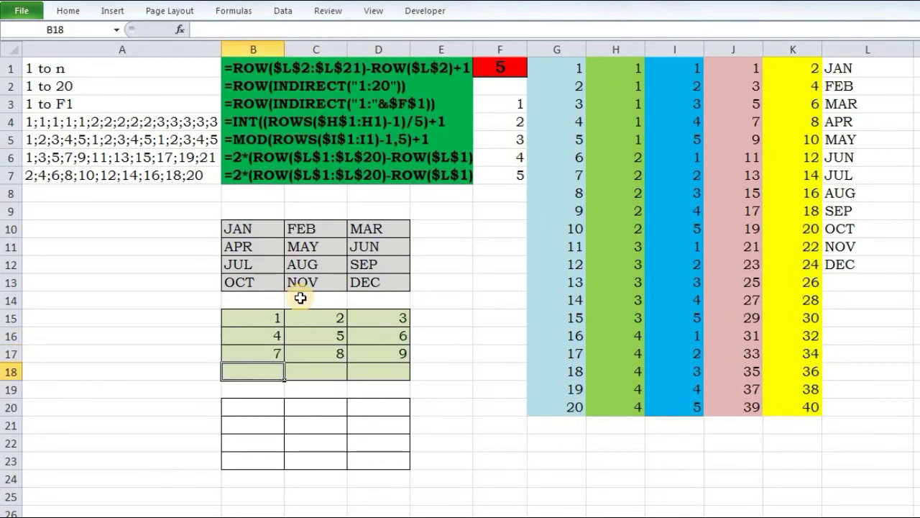
# Fill the last row of the light green grid, B18:D18, with 10, 11 and 12.
pyautogui.write('10')
pyautogui.press('Tab')
pyautogui.write('11')
pyautogui.press('Tab')
pyautogui.write('1')
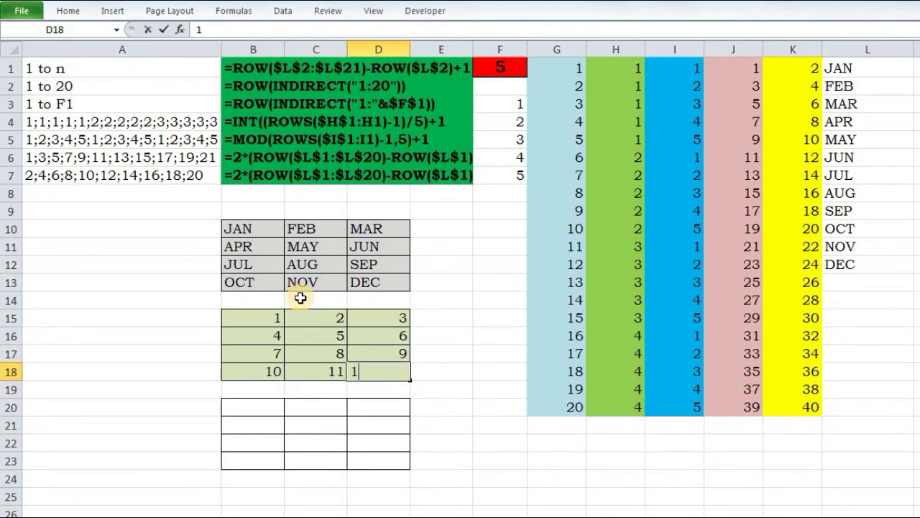
pyautogui.write('2')
pyautogui.press('Tab')
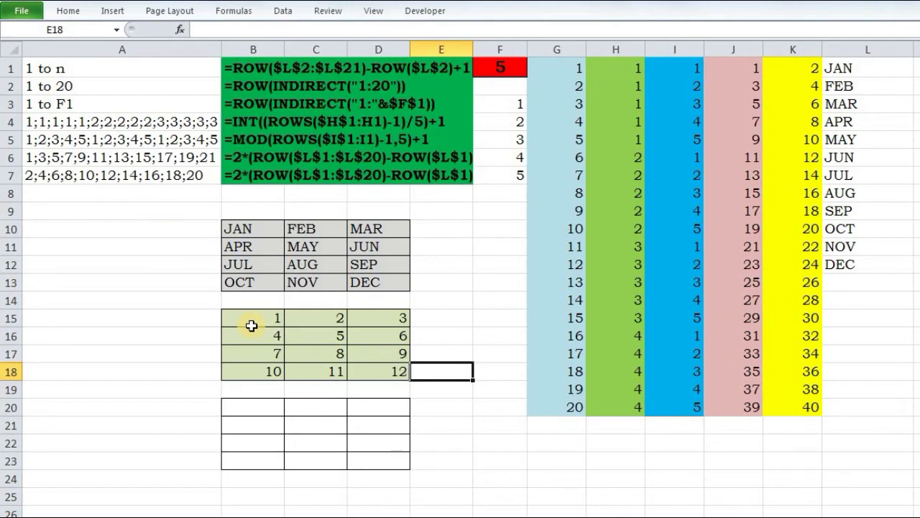
# Write the array-constant sum ={1,2,3}+{0;3;6;9} in A15, beside the green number grid, leaving it in edit mode.
pyautogui.press('Left')
pyautogui.press('Left')
pyautogui.press('Left')
pyautogui.press('Up')
pyautogui.press('Up')
pyautogui.press('Up')
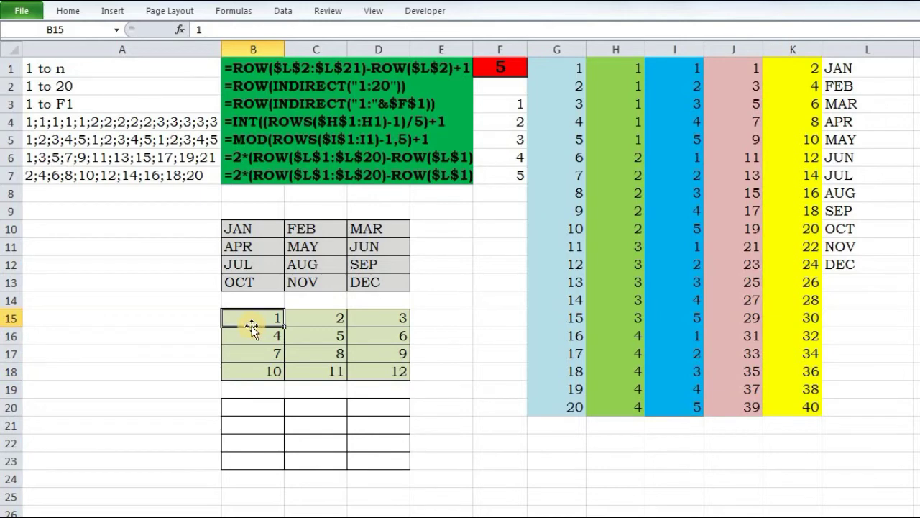
pyautogui.press('Left')
pyautogui.write('=')
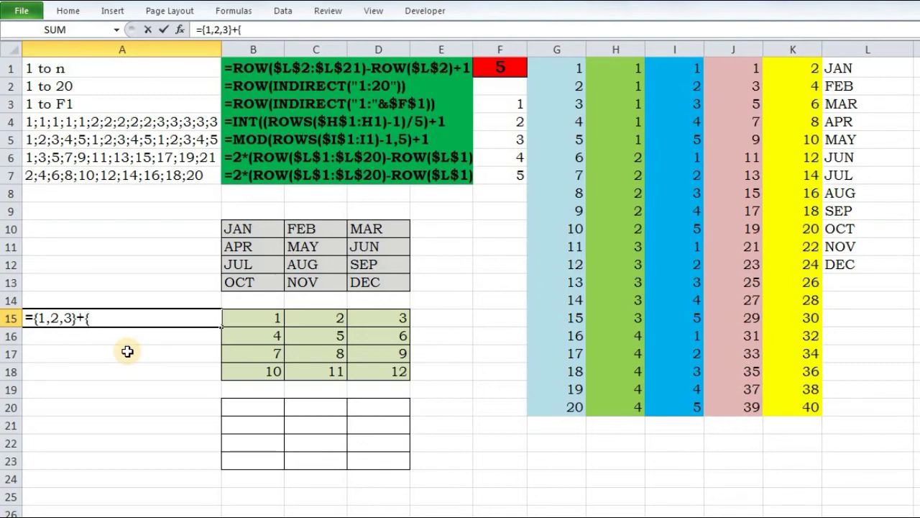
pyautogui.write('0')
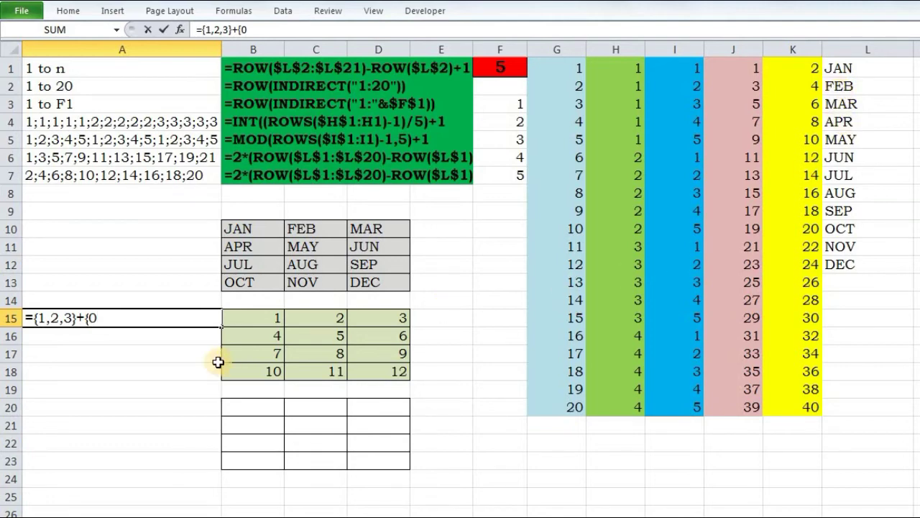
pyautogui.write(';3;6;9')
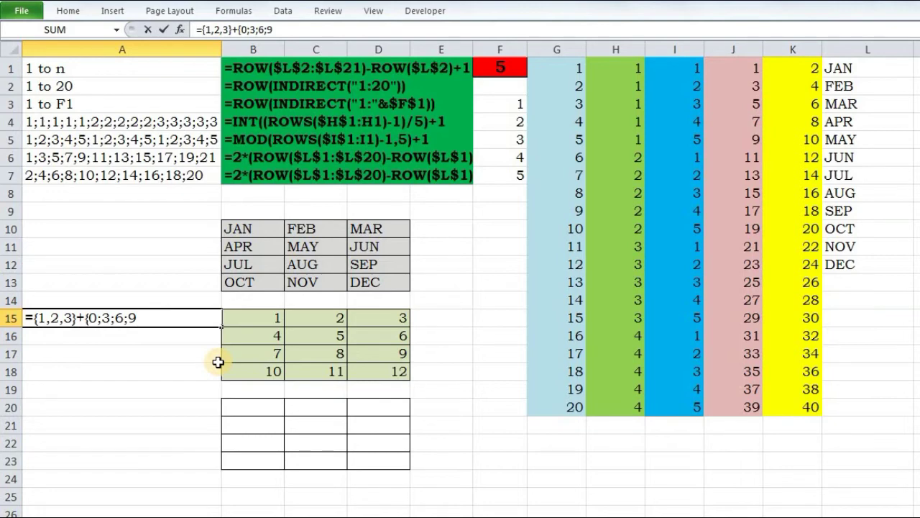
pyautogui.write('}')
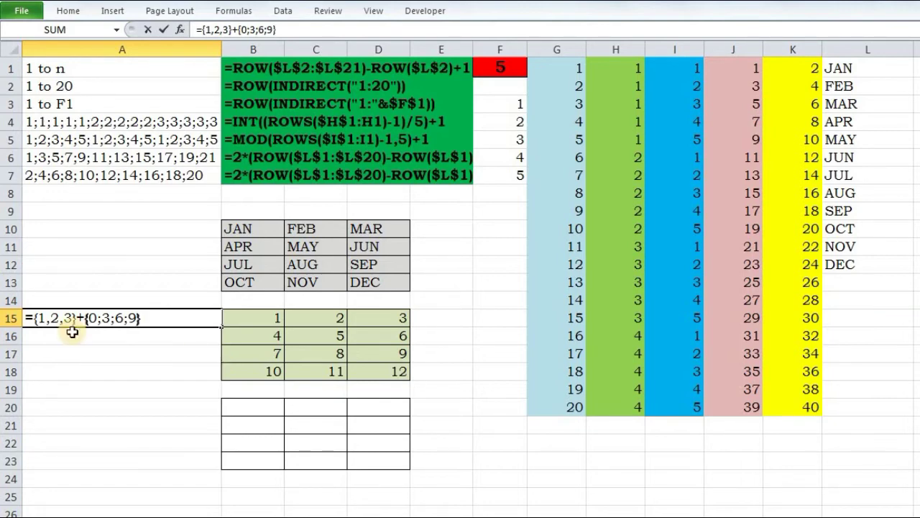
# Prefix the A15 formula with an apostrophe and enter it as text.
pyautogui.click(22, 316)
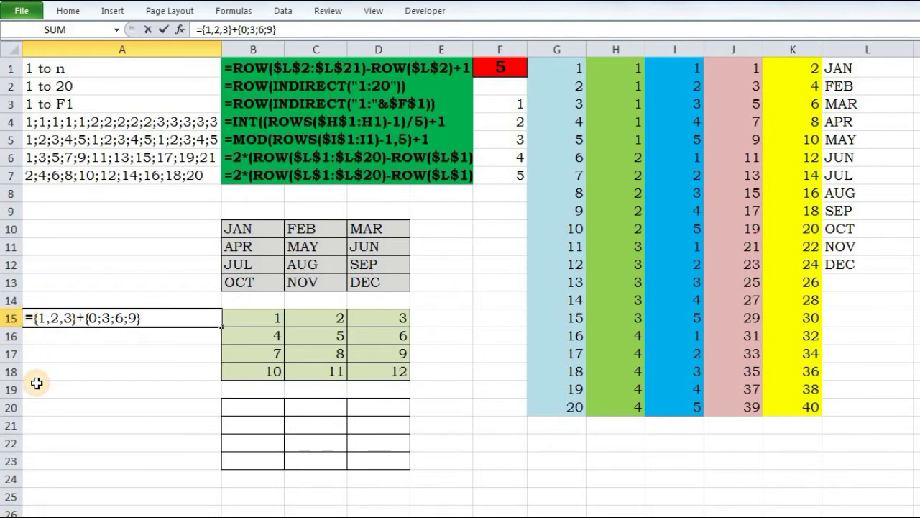
pyautogui.write("'")
pyautogui.press('Return')
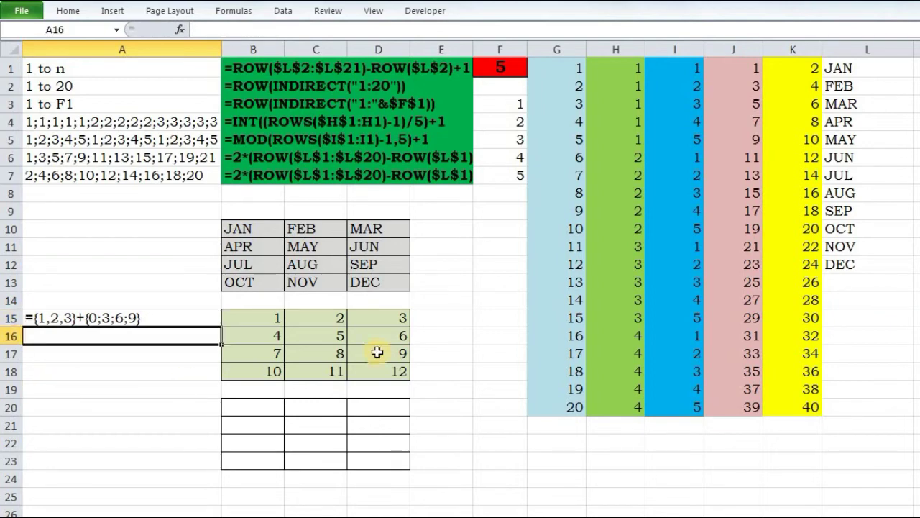
# Clear the typed numbers 1 to 12 from the light green grid, B15:D18.
pyautogui.click(261, 316)
pyautogui.hotkey('ctrl', 'shift', 'Down')
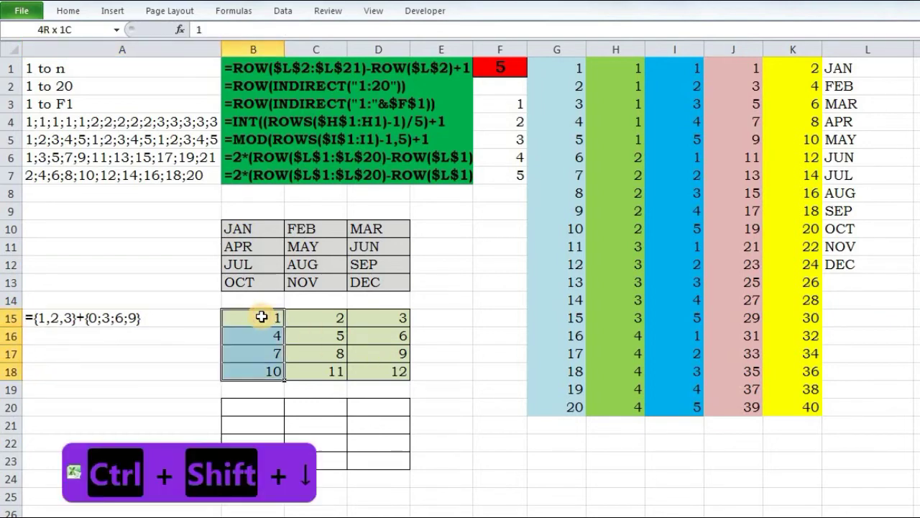
pyautogui.hotkey('ctrl', 'shift', 'Right')
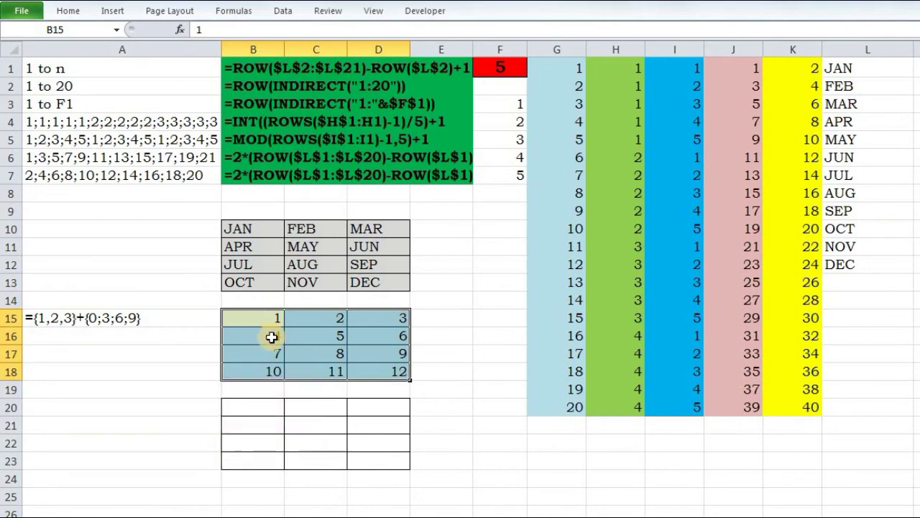
pyautogui.press('Delete')
# Enter ={1,2,3}+{0;3;6;9} as one array formula across the light green grid, B15:D18.
pyautogui.write('=')
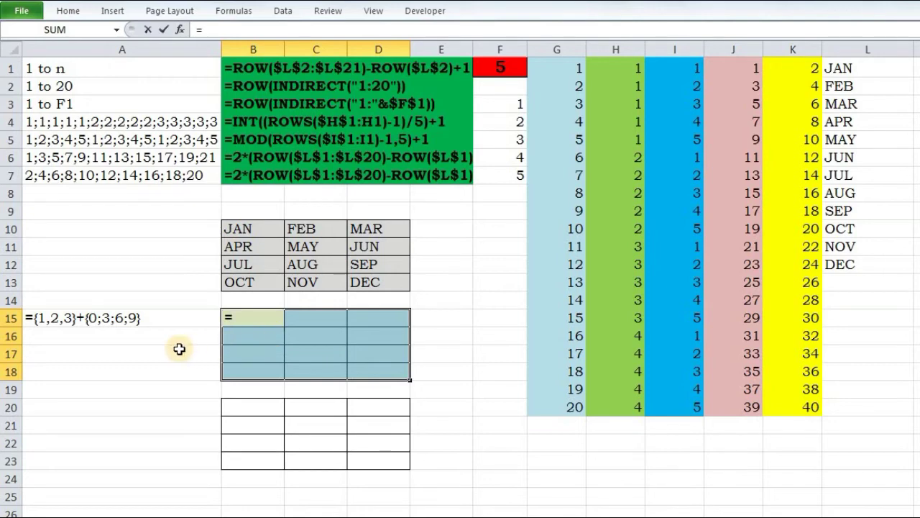
pyautogui.write('{1,2,3}+{')
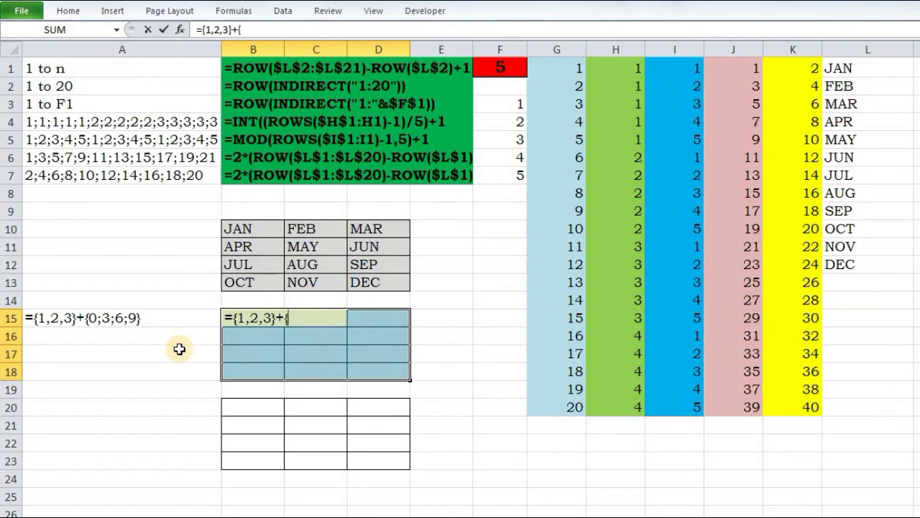
pyautogui.write('0;3;6;9')
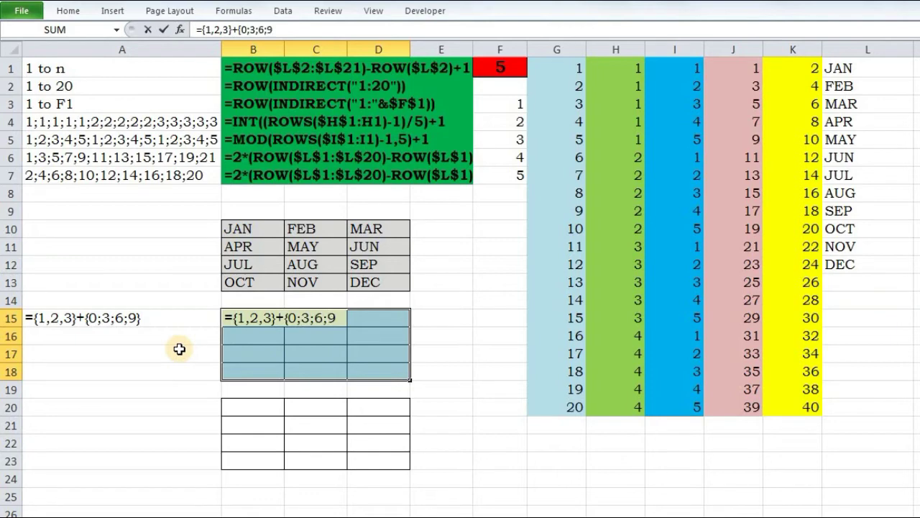
pyautogui.write('}')
pyautogui.hotkey('ctrl', 'shift', 'Return')
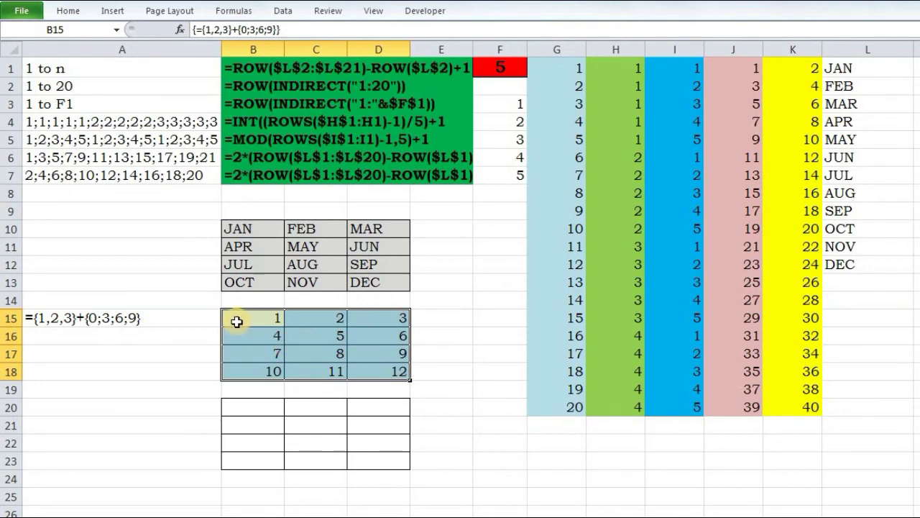
# Expand the grid's array formula to =INDEX($L$1:$L$12,{1,2,3}+{0;3;6;9}) so B15:D18 returns the month names.
pyautogui.click(204, 29)
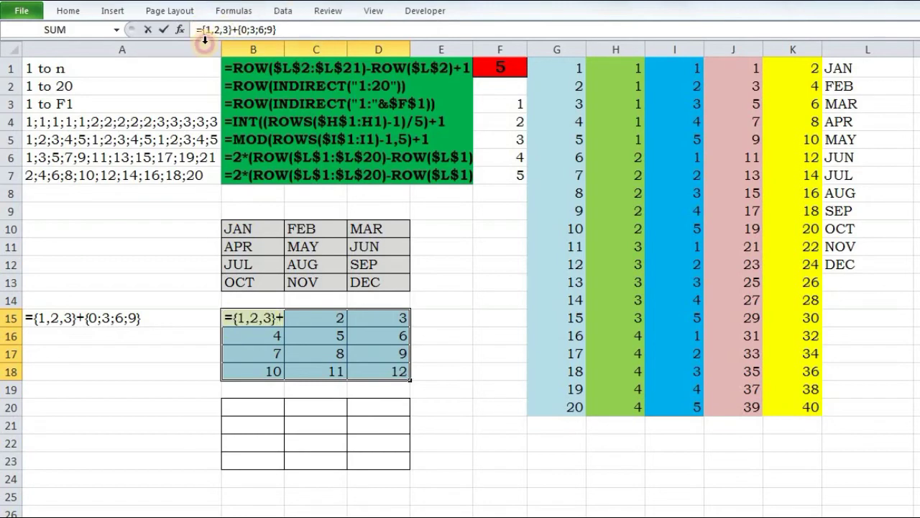
pyautogui.write('INDEX(')
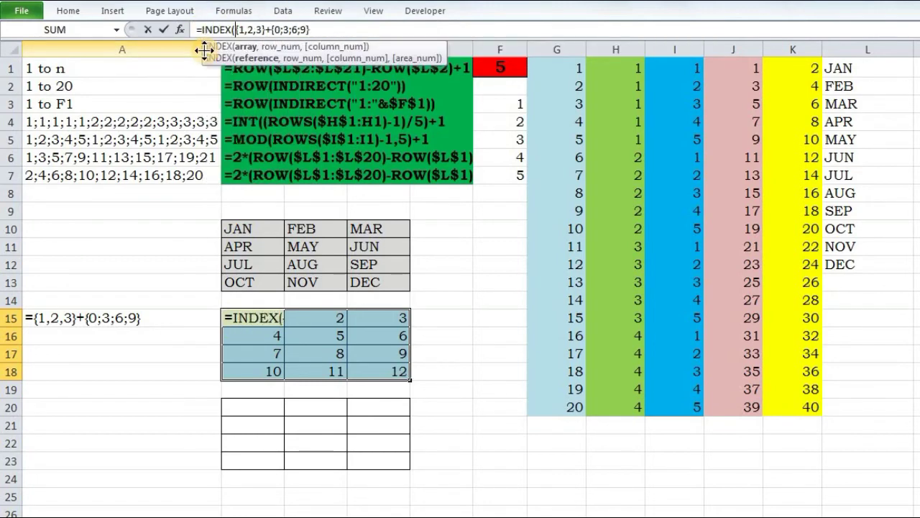
pyautogui.click(843, 71)
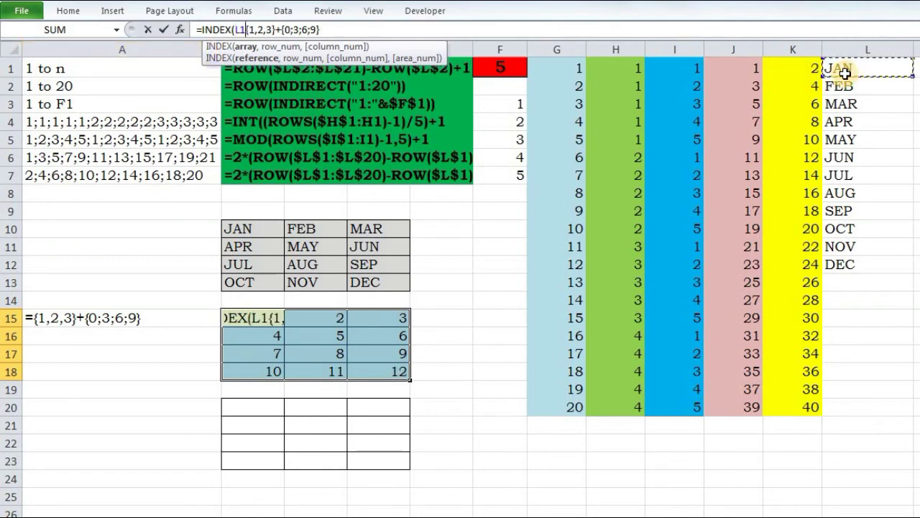
pyautogui.hotkey('ctrl', 'shift', 'Down')
pyautogui.press('F4')
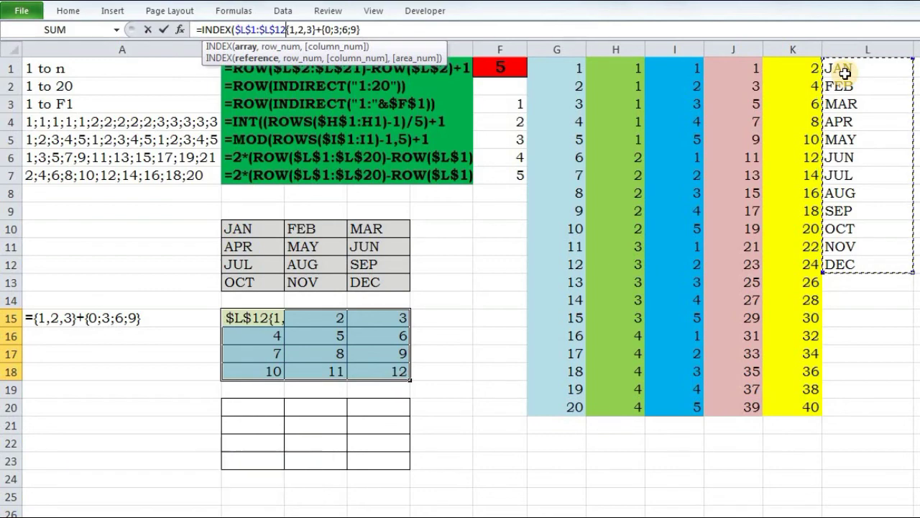
pyautogui.write(',')
pyautogui.write(')')
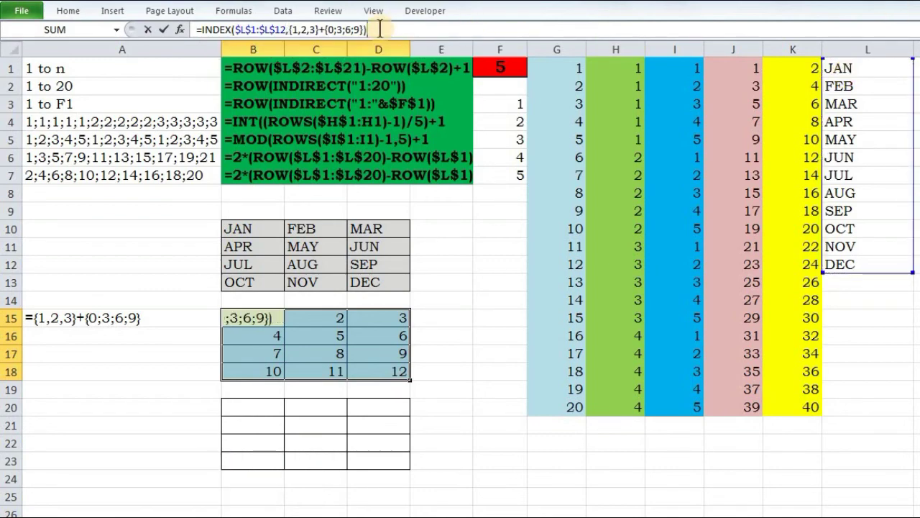
pyautogui.hotkey('ctrl', 'shift', 'Return')
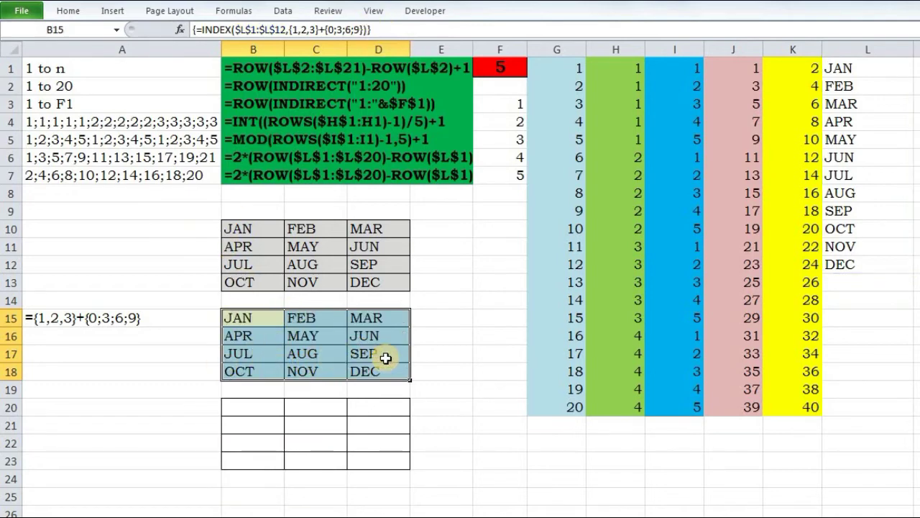
pyautogui.hotkey('ctrl', 'z')
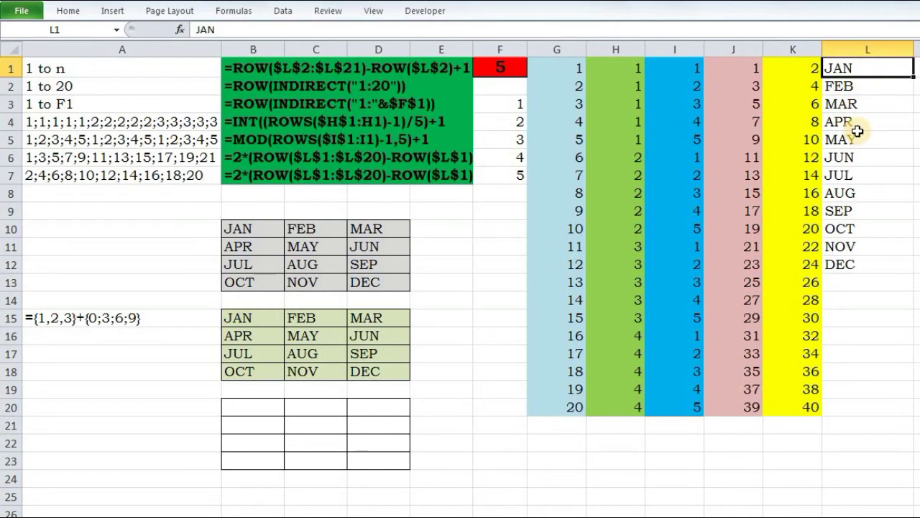
# Examine the source month list in column L from L1 down to L10.
pyautogui.hotkey('shift', 'Down')
pyautogui.hotkey('shift', 'Down')
pyautogui.hotkey('shift', 'Down')
pyautogui.hotkey('shift', 'Down')
pyautogui.hotkey('shift', 'Down')
pyautogui.hotkey('shift', 'Down')
pyautogui.hotkey('shift', 'Down')
pyautogui.hotkey('shift', 'Down')
pyautogui.hotkey('shift', 'Down')
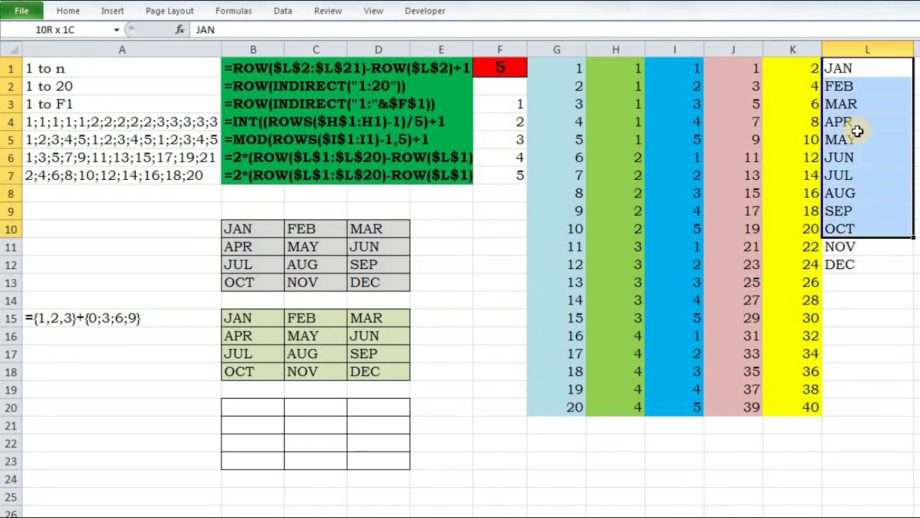
# Start a formula in E9 reading =ROWS($E$94:E9)-1), with the first reference absolute.
pyautogui.click(441, 210)
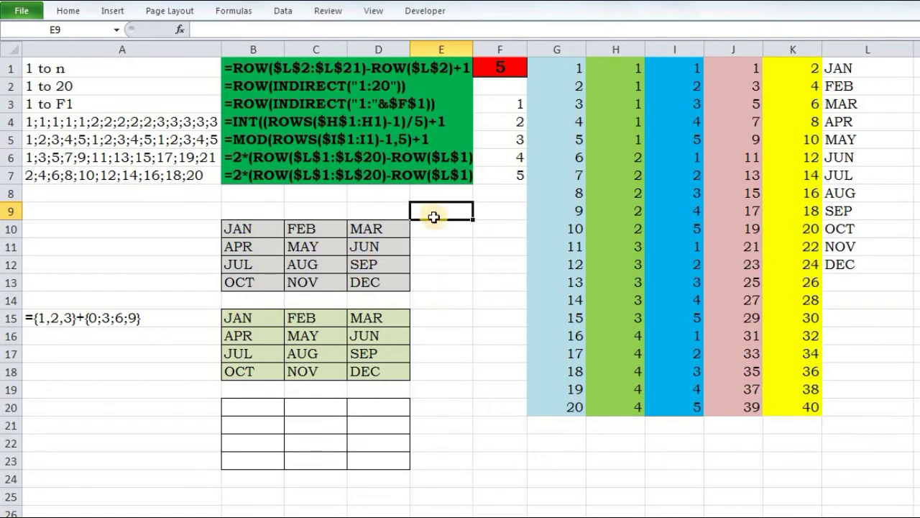
pyautogui.write('=')
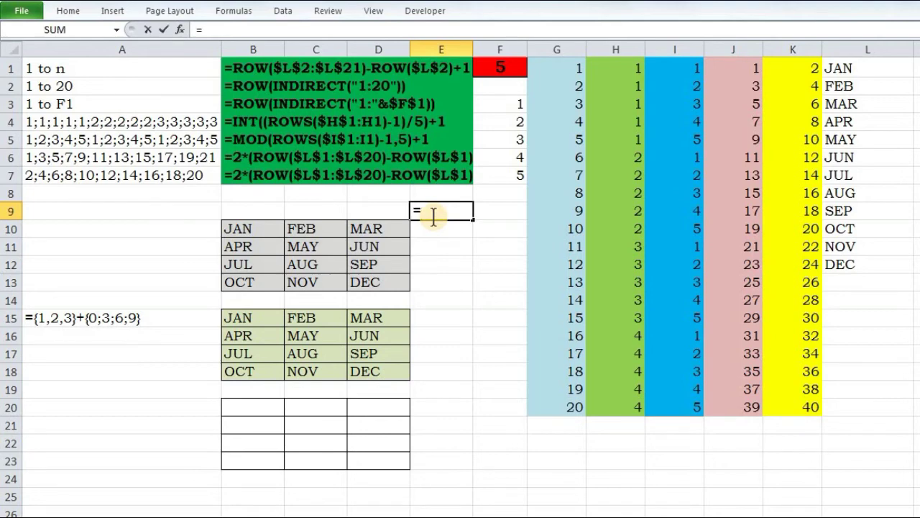
pyautogui.write('ROWS(')
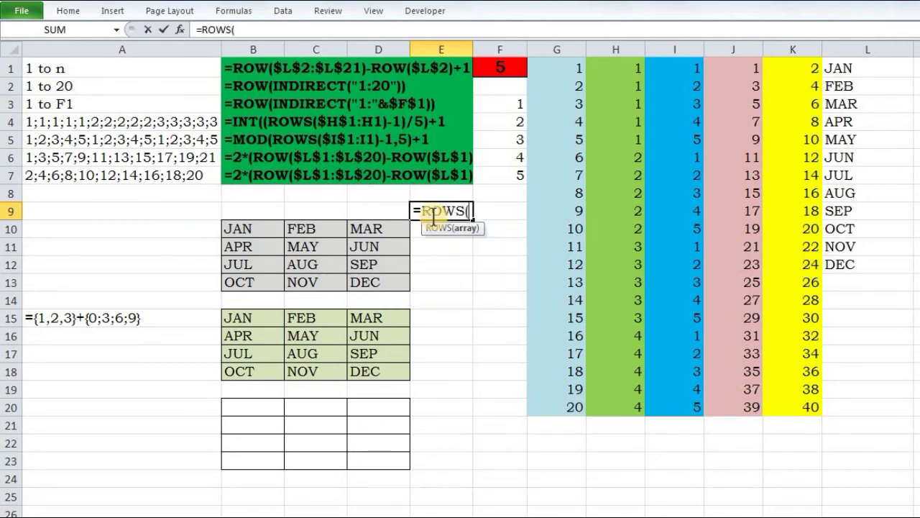
pyautogui.write('E9')
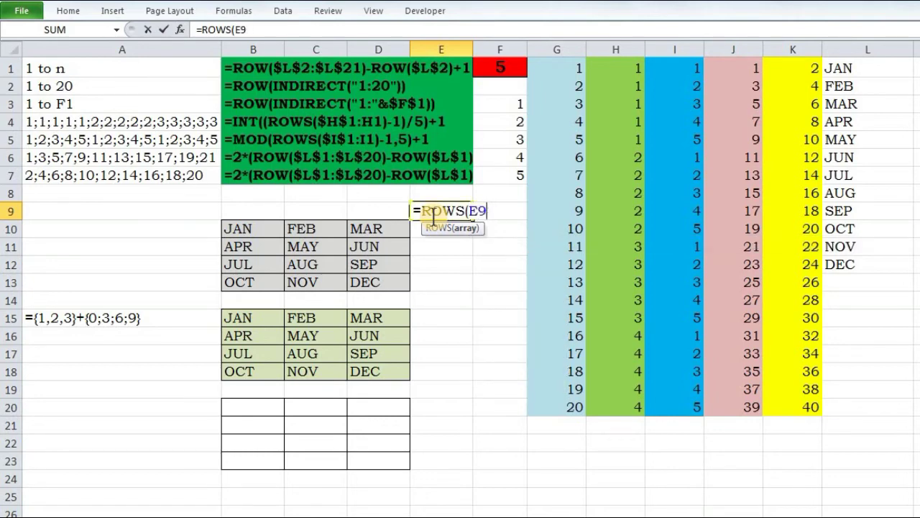
pyautogui.write('4:E9)')
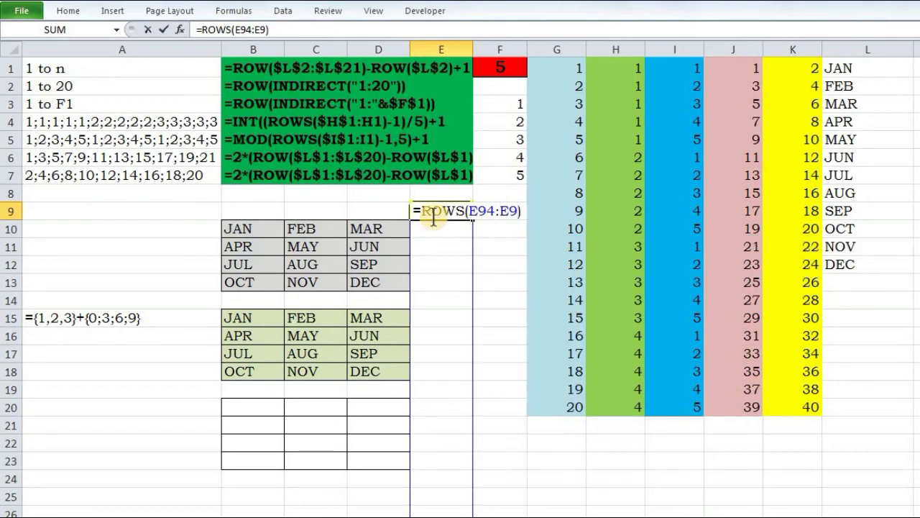
pyautogui.doubleClick(483, 214)
pyautogui.press('F4')
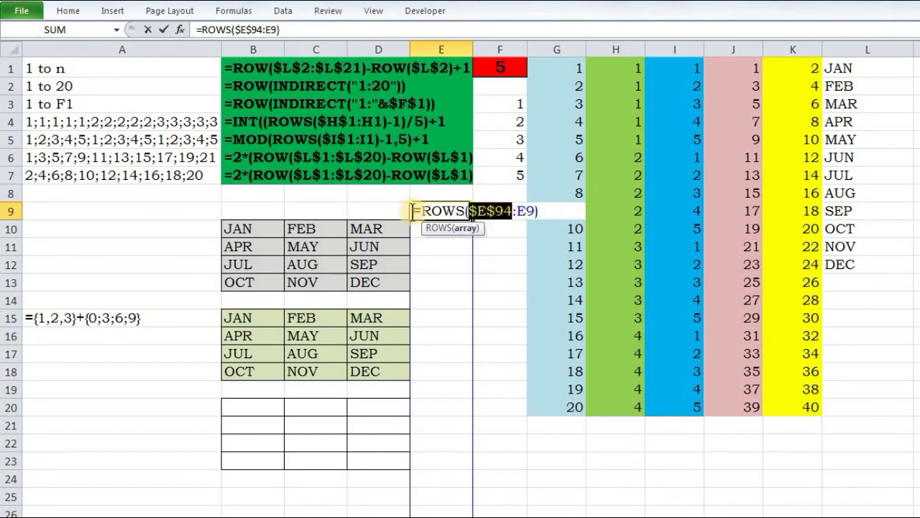
pyautogui.click(540, 211)
pyautogui.write('-')
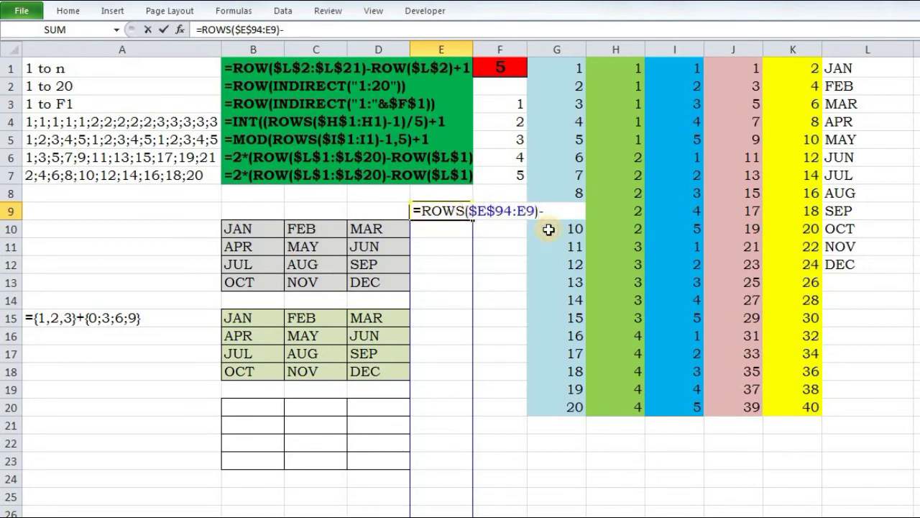
pyautogui.write('1)')
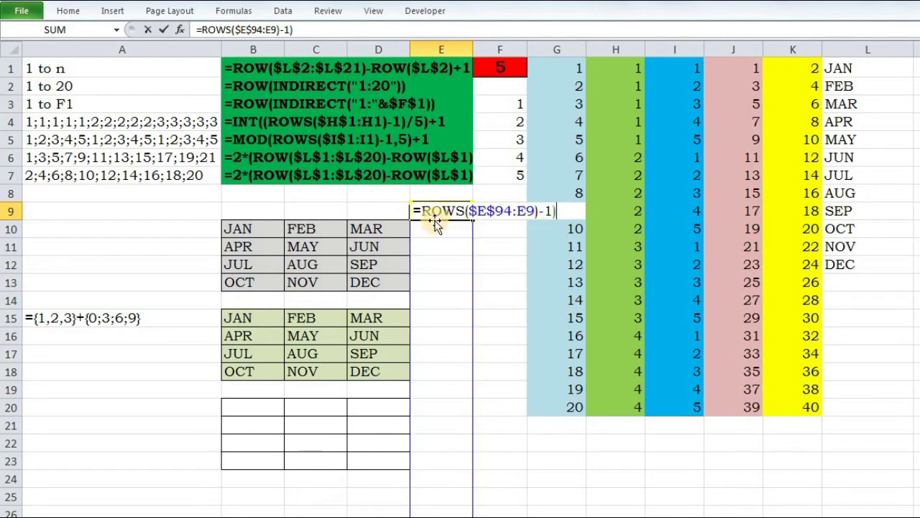
# Complete and enter the E9 formula as =INT((ROWS($E$94:E9)-1)/3)+1.
pyautogui.click(421, 210)
pyautogui.write('(')
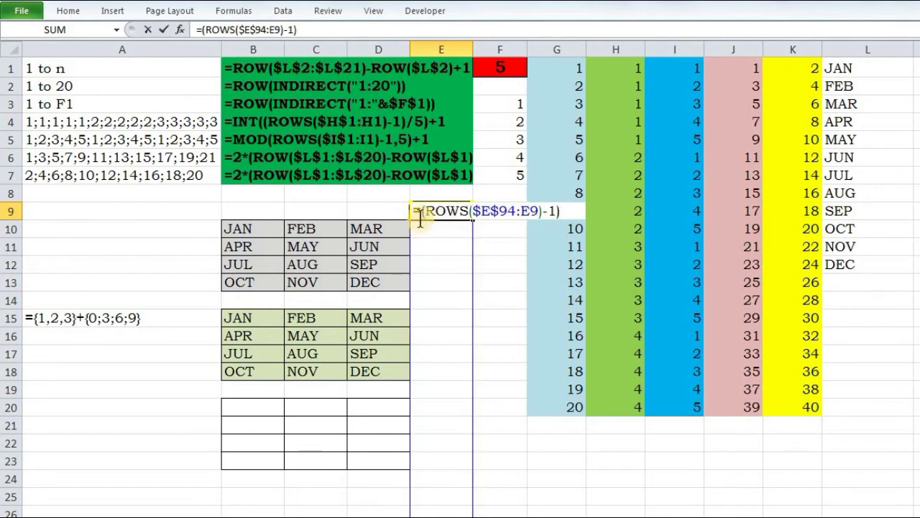
pyautogui.write('IN')
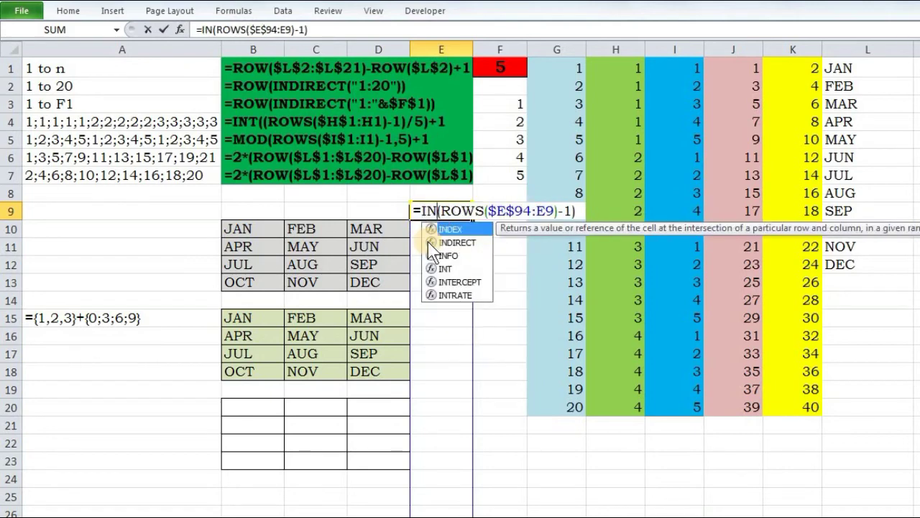
pyautogui.write('T')
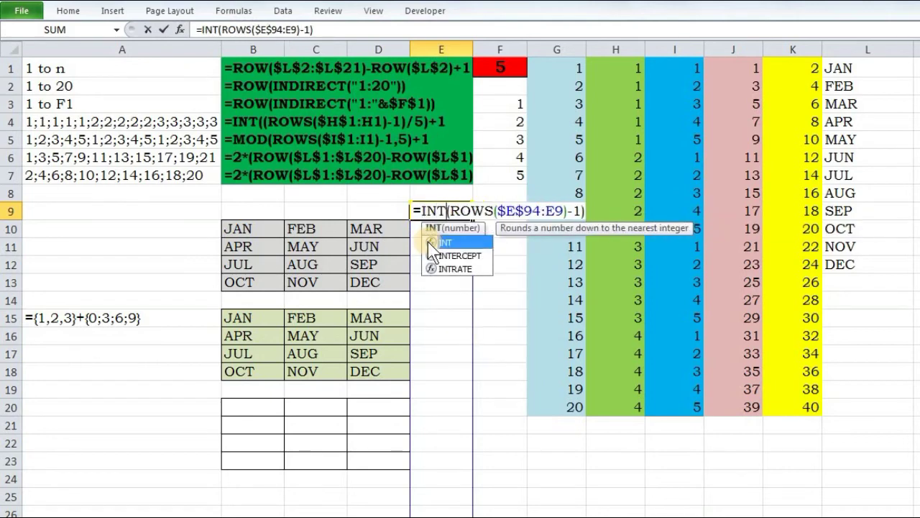
pyautogui.doubleClick(431, 245)
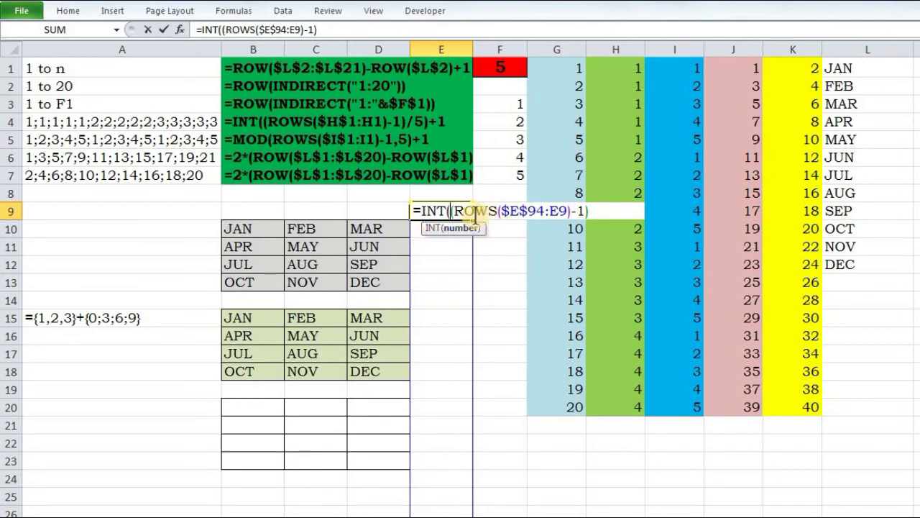
pyautogui.click(595, 211)
pyautogui.write('/')
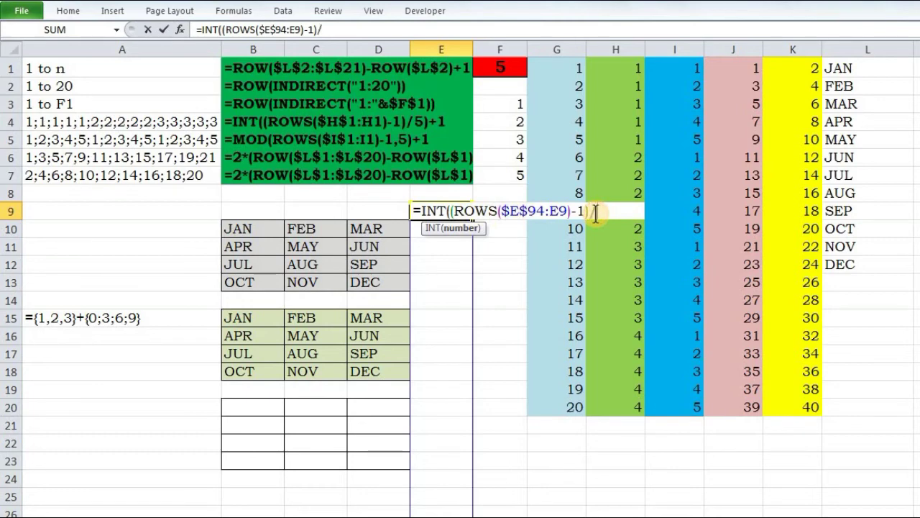
pyautogui.write('3)')
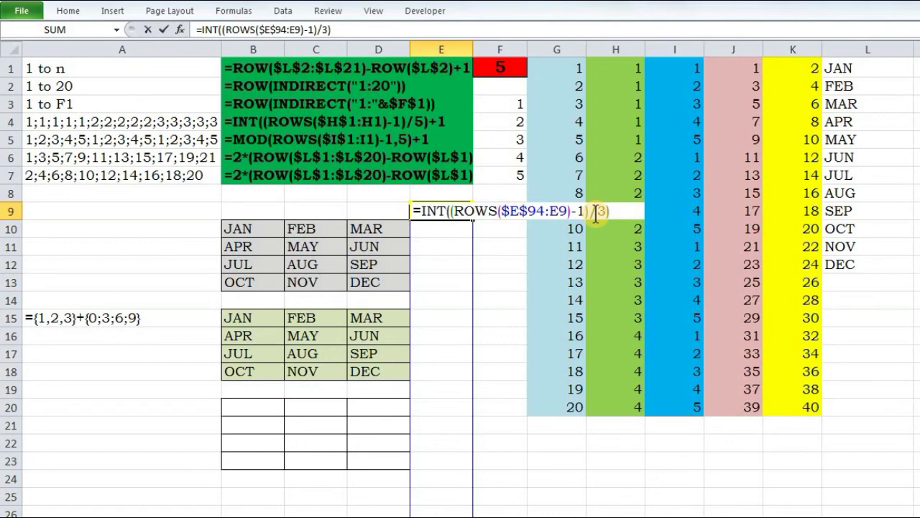
pyautogui.write('+1')
pyautogui.press('Return')
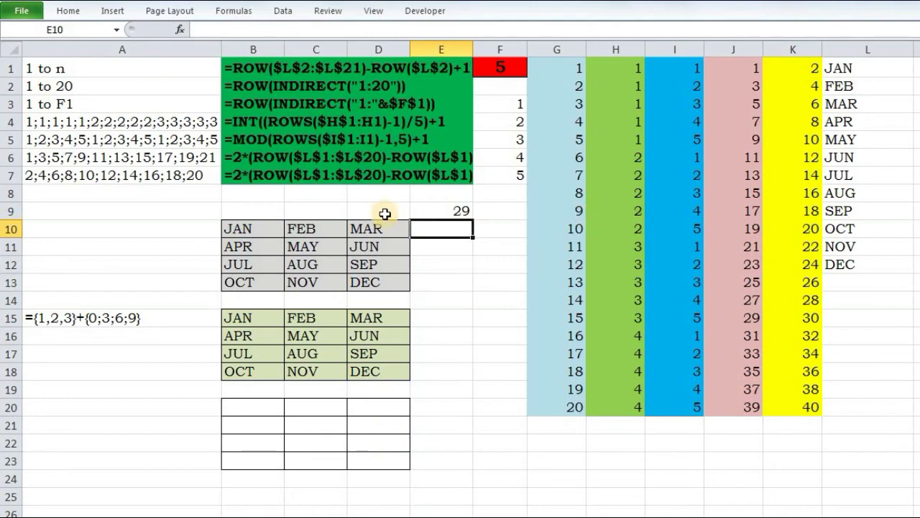
# Correct the mistyped range end in E9 so the formula reads =INT((ROWS($E9:E$9)-1)/3)+1.
pyautogui.click(419, 210)
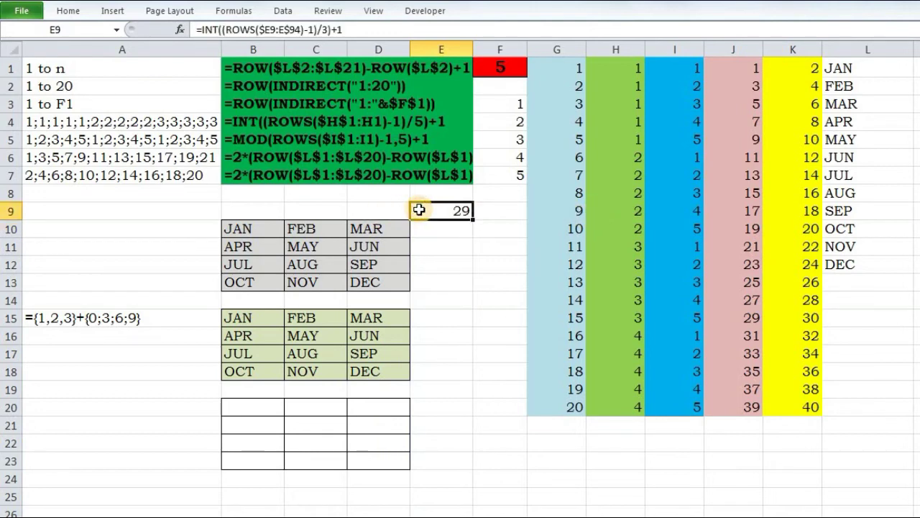
pyautogui.doubleClick(419, 209)
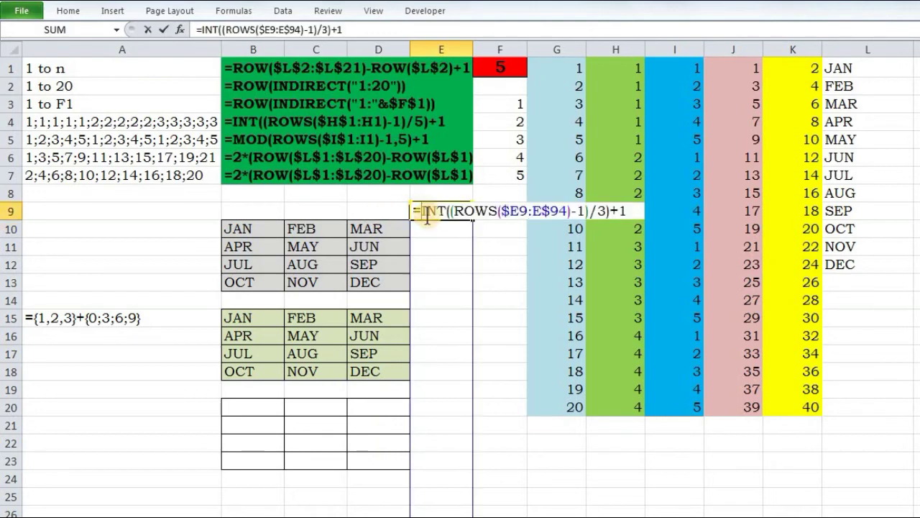
pyautogui.click(557, 210)
pyautogui.press('Delete')
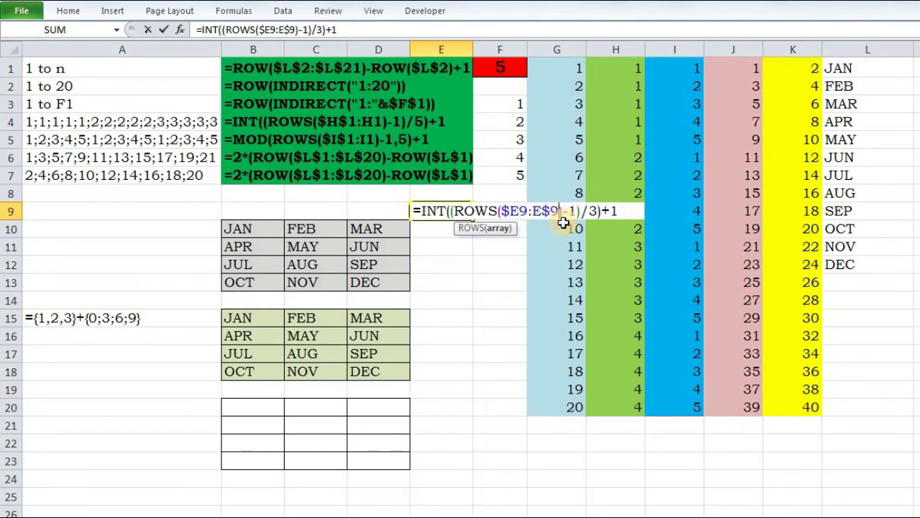
pyautogui.press('Return')
# Fill the E9 formula down to E22 and clear the surplus results in E21:E22.
pyautogui.click(462, 207)
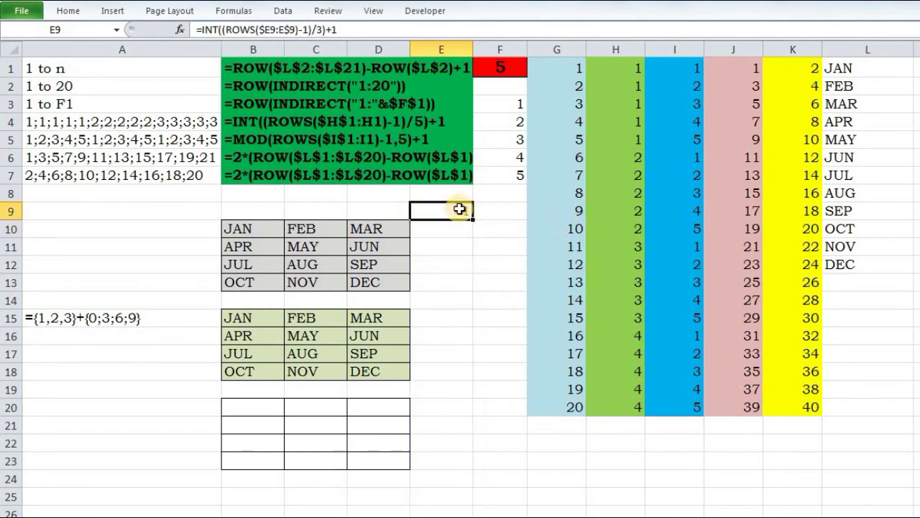
pyautogui.moveTo(473, 222); pyautogui.dragTo(478, 446)
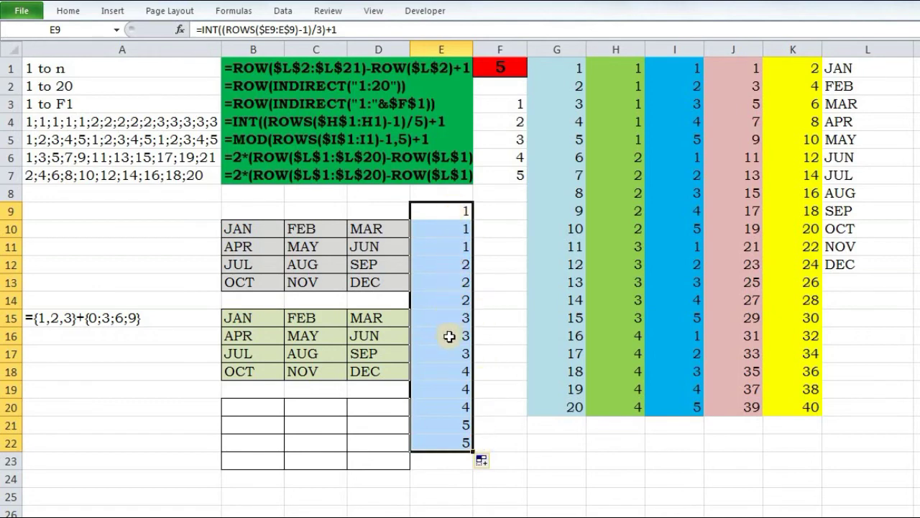
pyautogui.click(457, 426)
pyautogui.hotkey('ctrl', 'shift', 'Down')
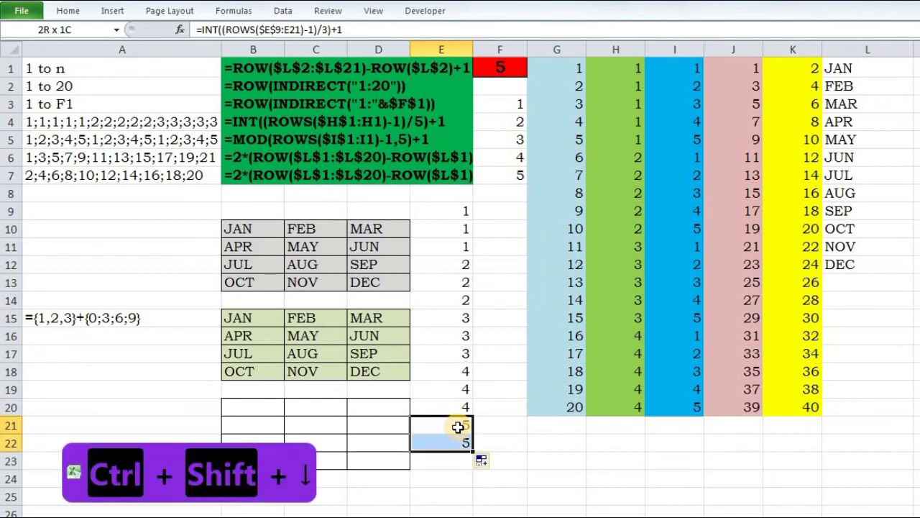
pyautogui.hotkey('ctrl', 'shift', 'Delete')
pyautogui.press('Delete')
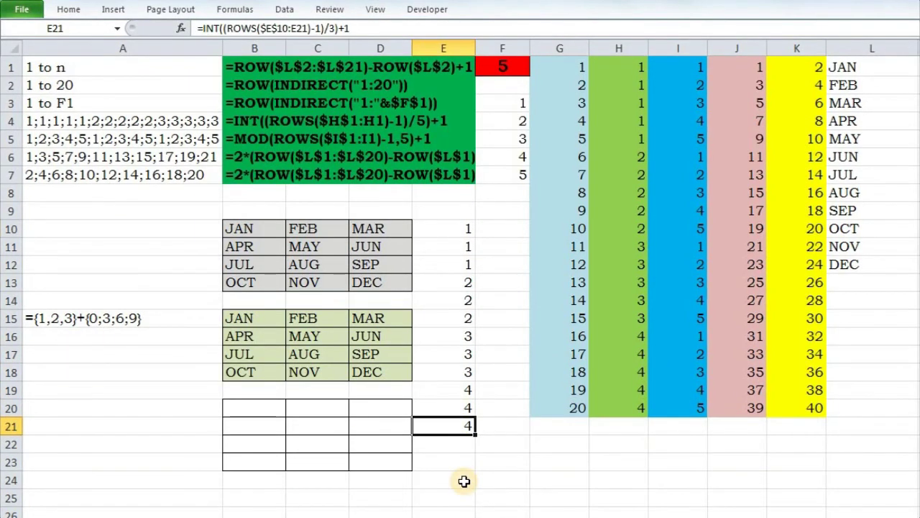
# Examine the copied INT and ROWS formulas in column E from E21 up to E10.
pyautogui.press('Up')
pyautogui.press('Up')
pyautogui.press('Up')
pyautogui.press('Up')
pyautogui.press('Up')
pyautogui.press('Up')
pyautogui.press('Up')
pyautogui.press('Up')
pyautogui.press('Up')
pyautogui.press('Up')
pyautogui.press('Up')
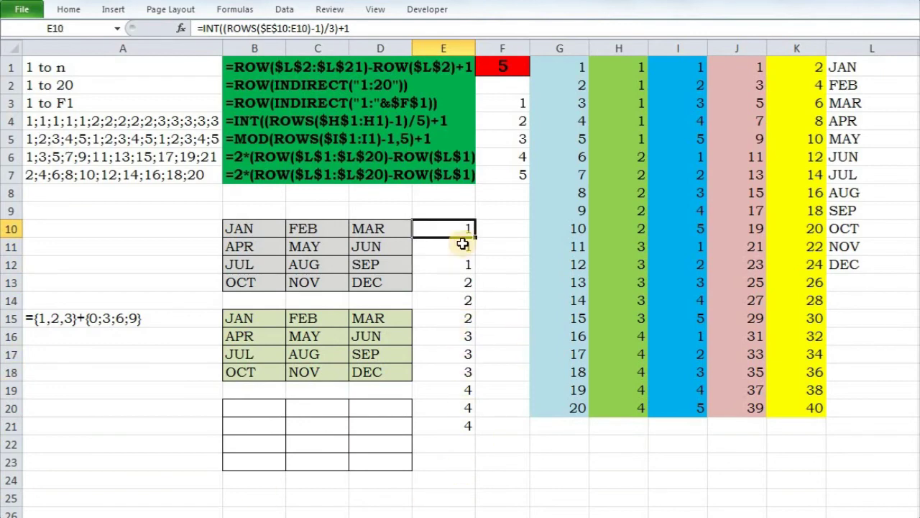
# Wrap the E10 formula in INDEX with $B$10:$D$13 as the absolute array, keeping the INT expression as the row number.
pyautogui.doubleClick(432, 229)
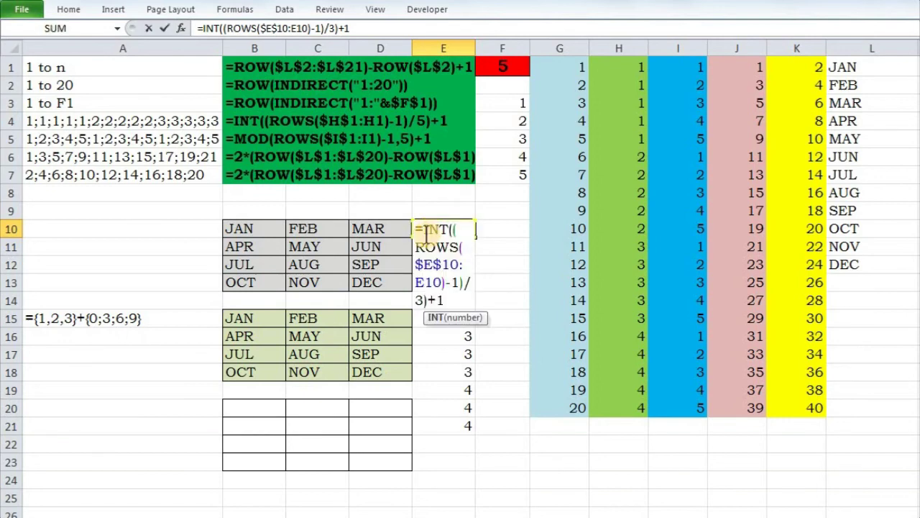
pyautogui.click(425, 230)
pyautogui.write('INDEX')
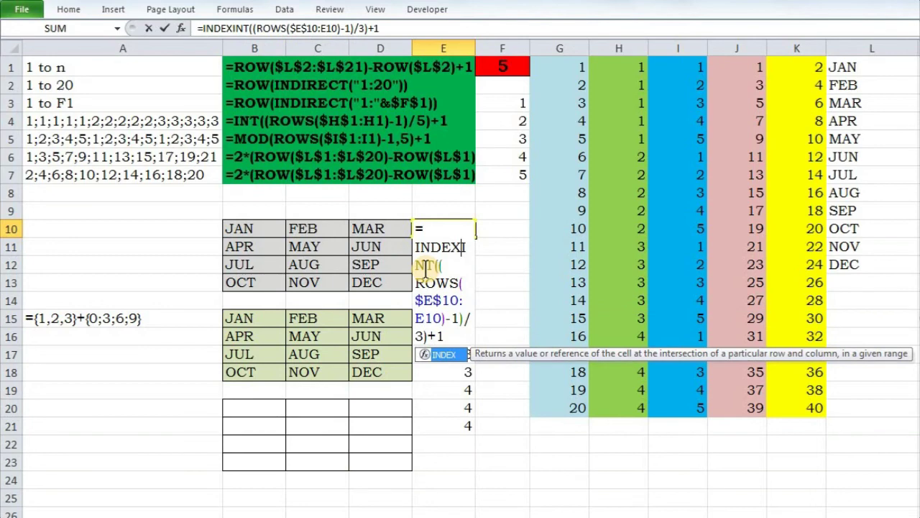
pyautogui.write('(')
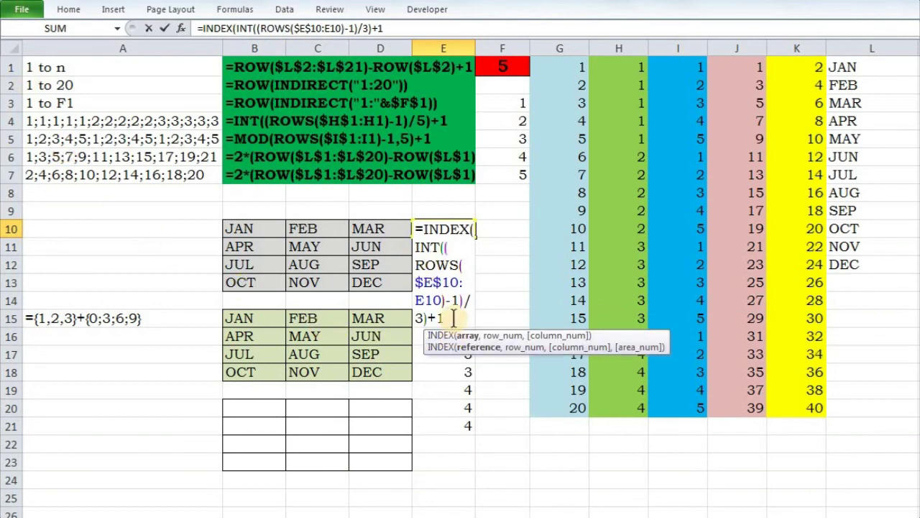
pyautogui.click(228, 228)
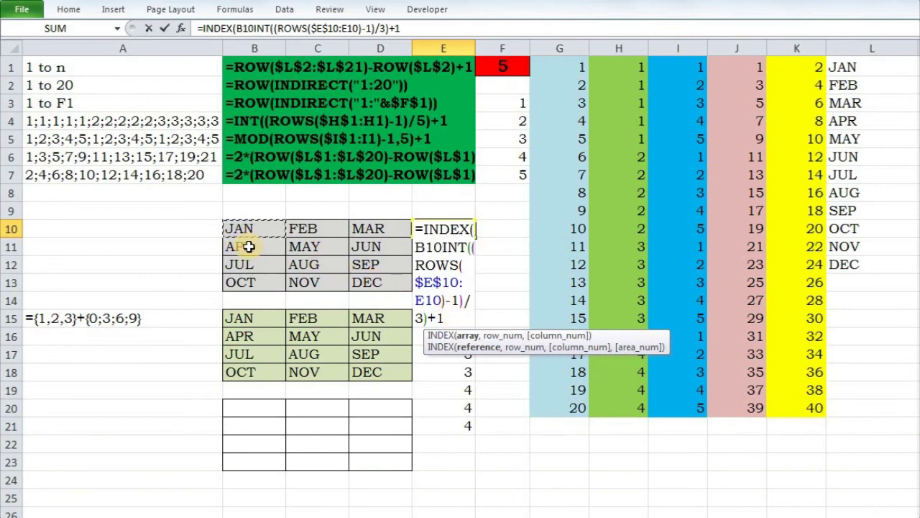
pyautogui.hotkey('shift', 'Right')
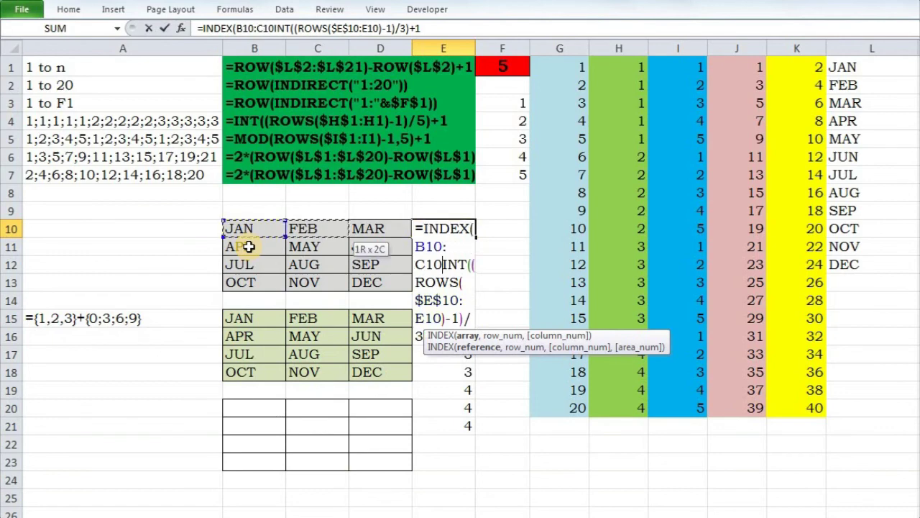
pyautogui.hotkey('shift', 'Right')
pyautogui.hotkey('shift', 'Down')
pyautogui.hotkey('shift', 'Down')
pyautogui.hotkey('shift', 'Down')
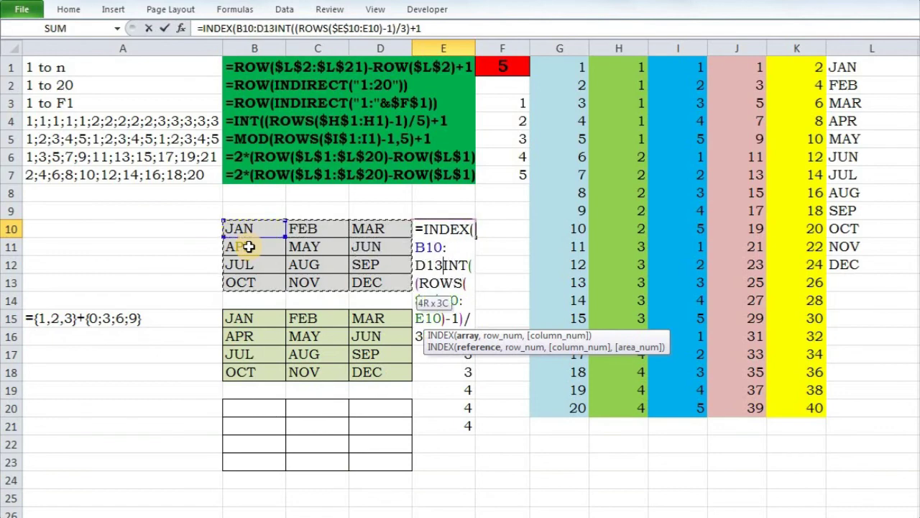
pyautogui.press('F4')
pyautogui.write(',')
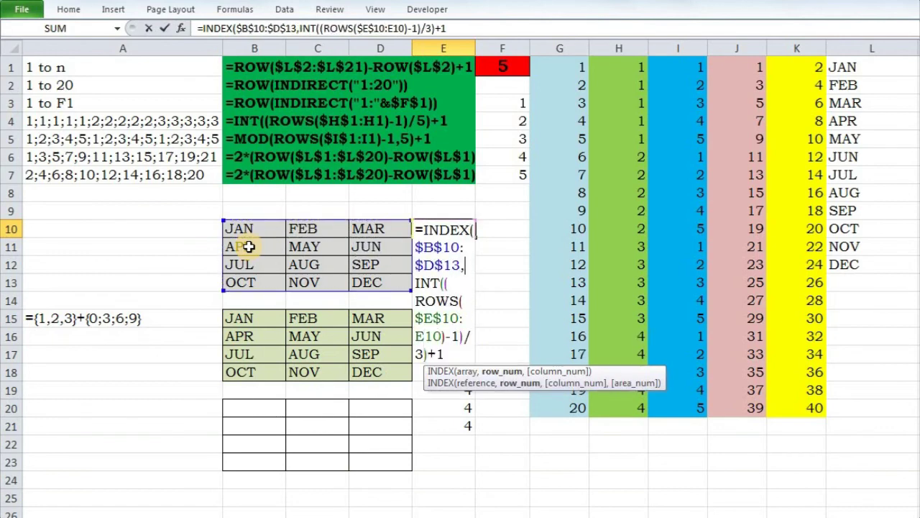
# Preview the value of the row_num argument in the E10 formula, and restore the expression.
pyautogui.click(512, 372)
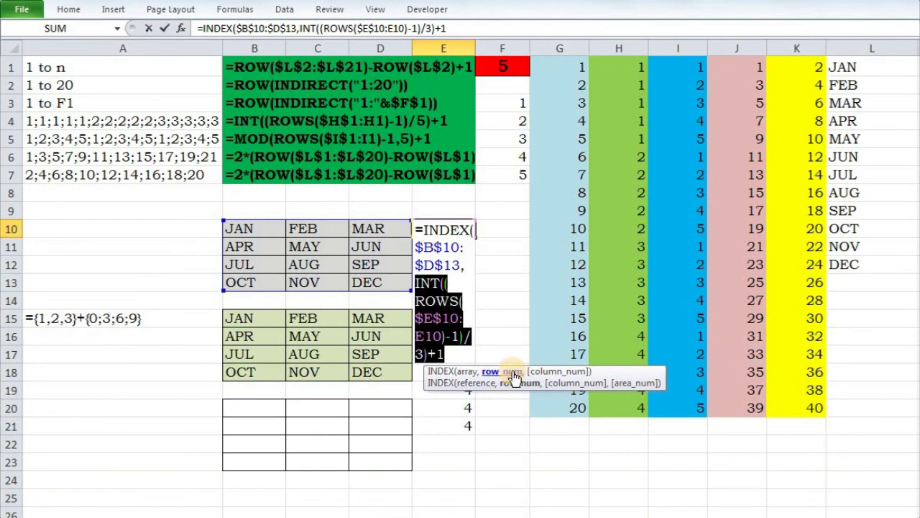
pyautogui.write('10:$D$13,1')
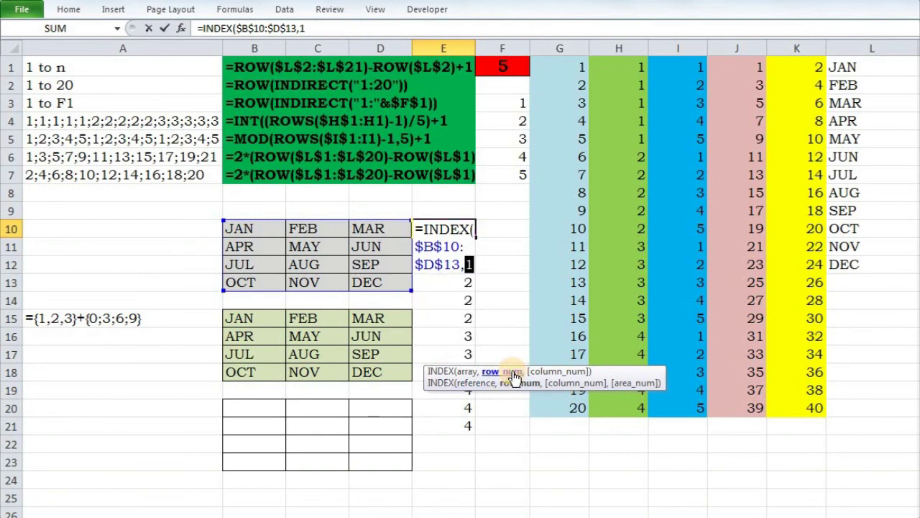
pyautogui.hotkey('ctrl', 'z')
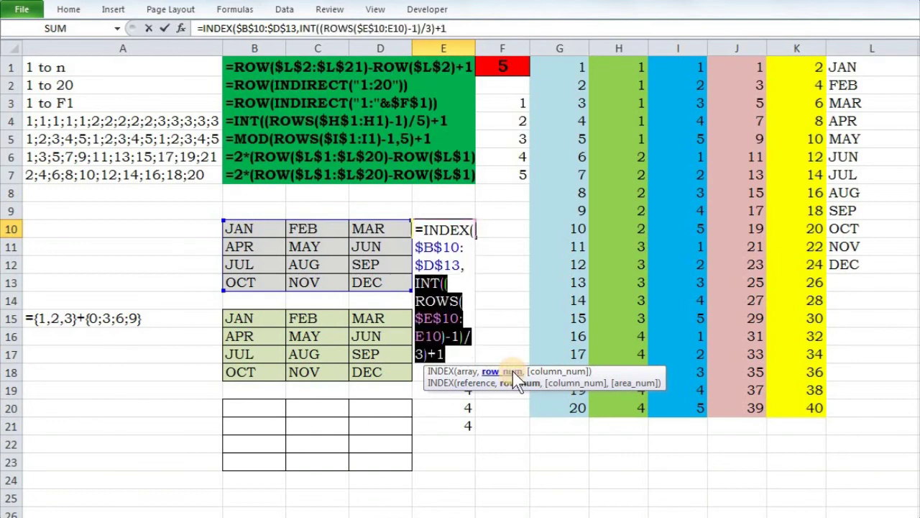
# Add a column number argument to the INDEX formula in E10, beginning with MOD(ROWS($E$10:E10)-1.
pyautogui.click(461, 358)
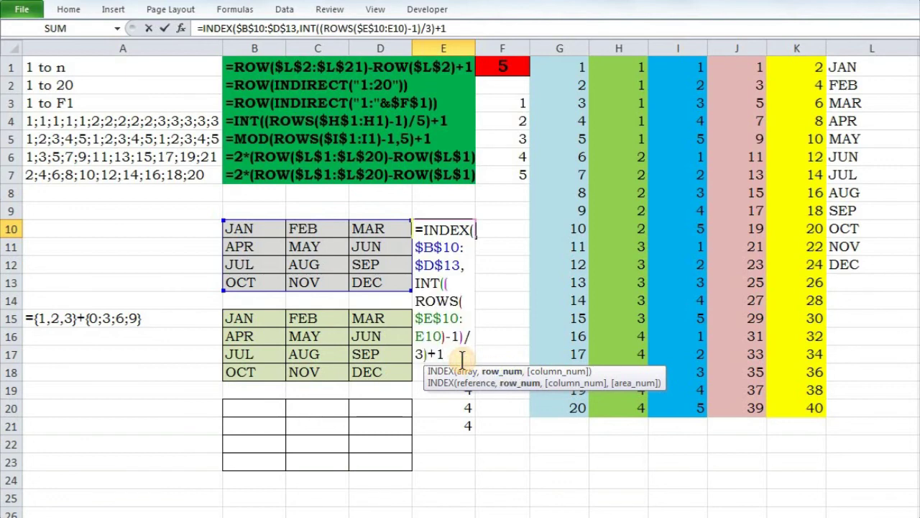
pyautogui.write(',')
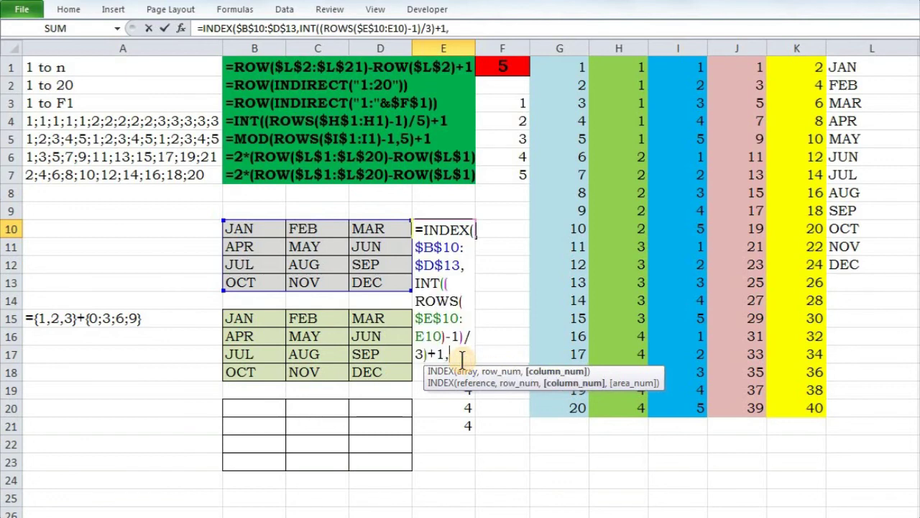
pyautogui.write('MOD')
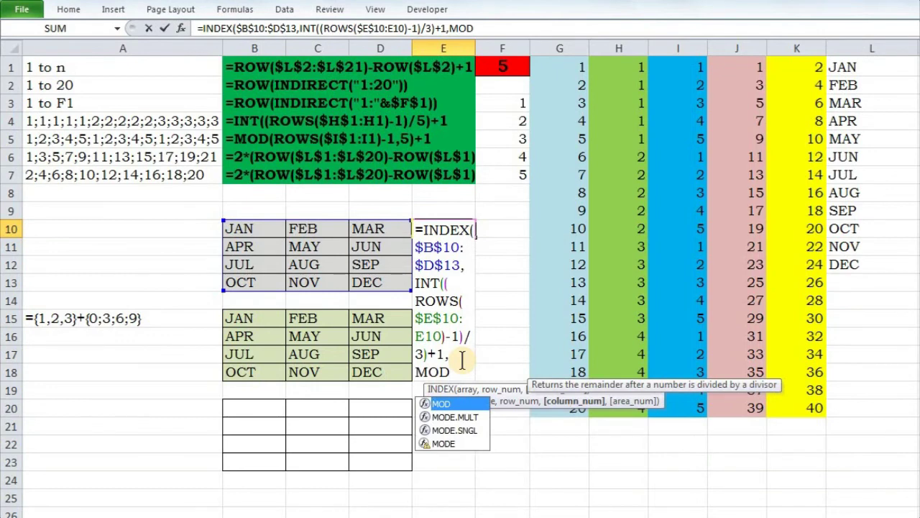
pyautogui.write('(ROWS($')
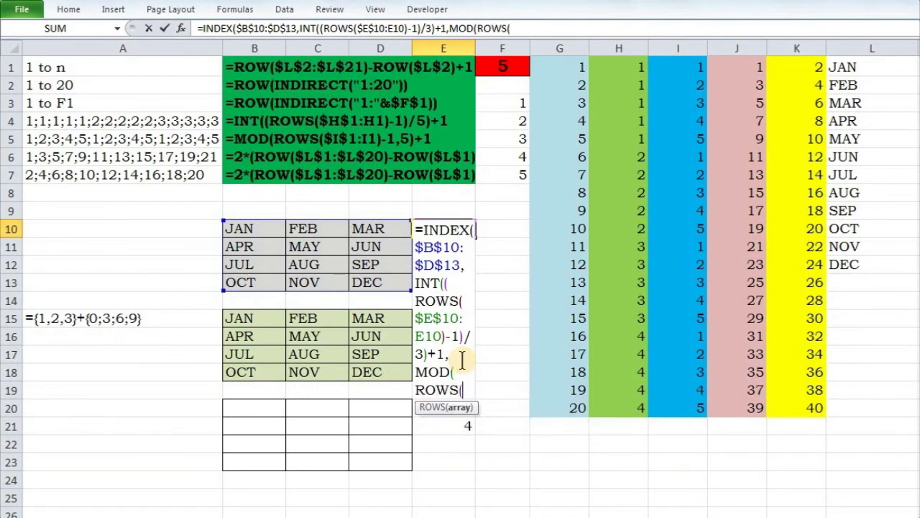
pyautogui.write('E$10')
pyautogui.press('F4')
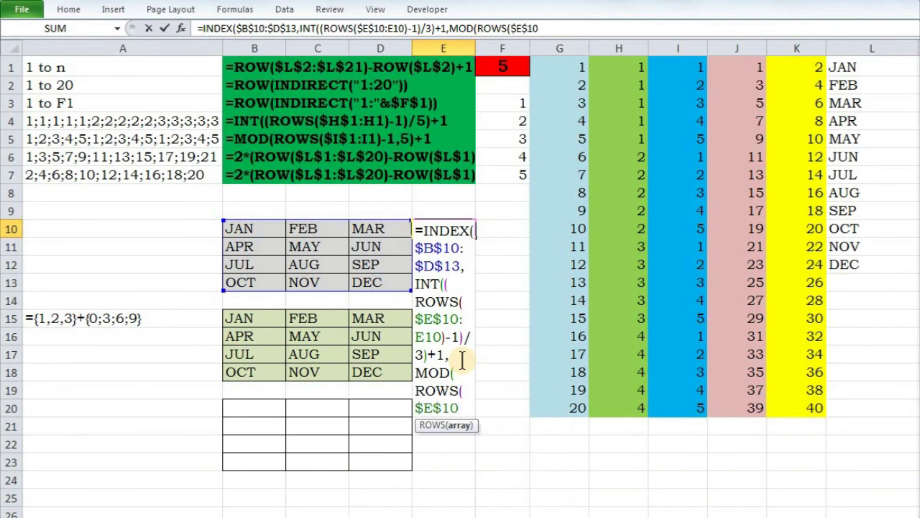
pyautogui.write(':E10)')
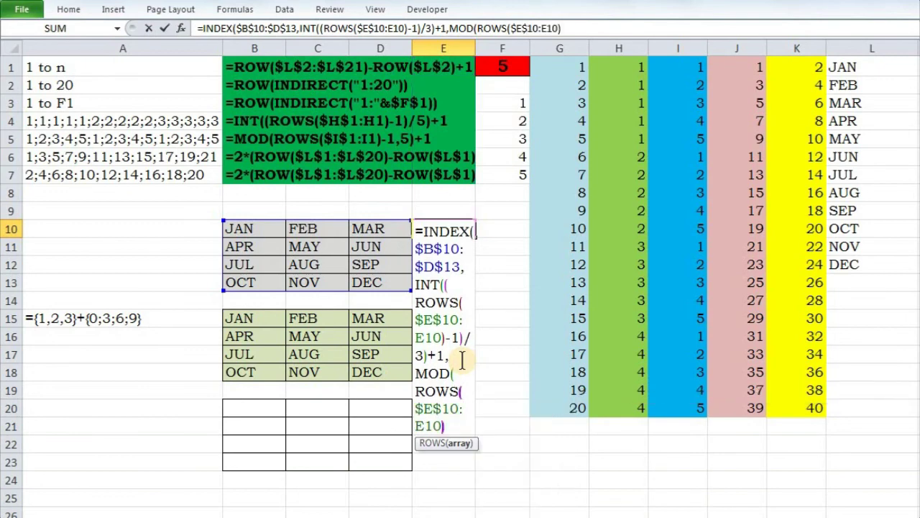
pyautogui.write('-1')
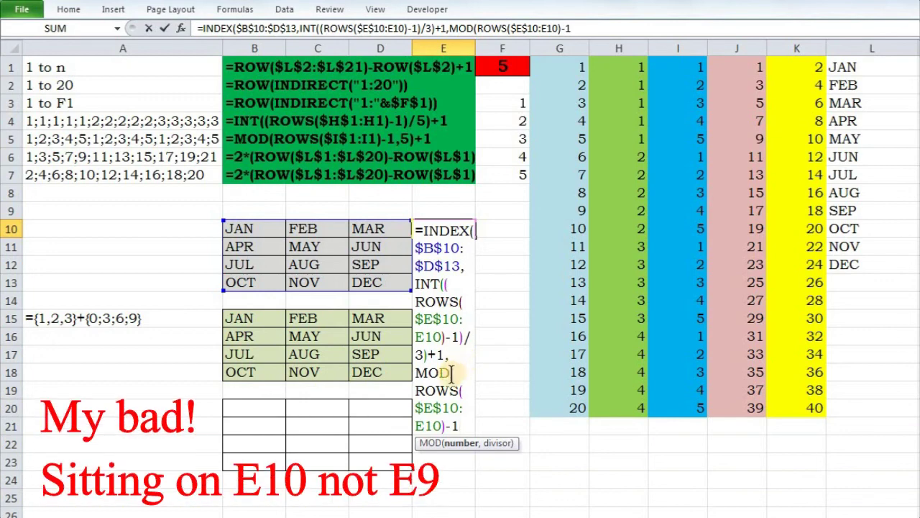
pyautogui.click(451, 372)
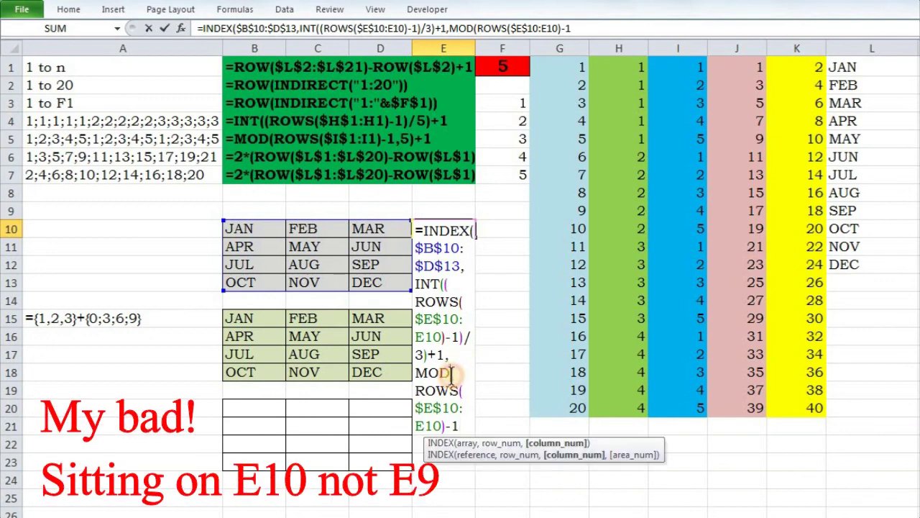
pyautogui.click(415, 391)
pyautogui.write('(')
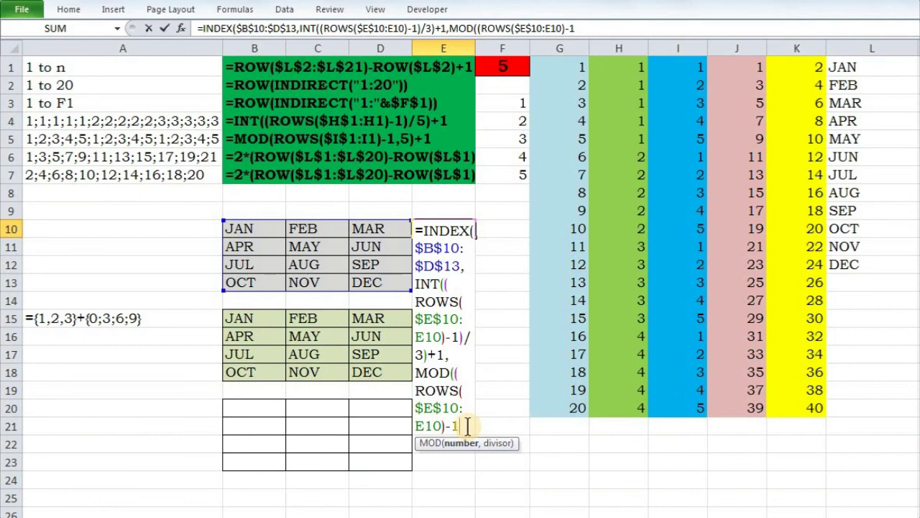
pyautogui.click(458, 372)
pyautogui.press('BackSpace')
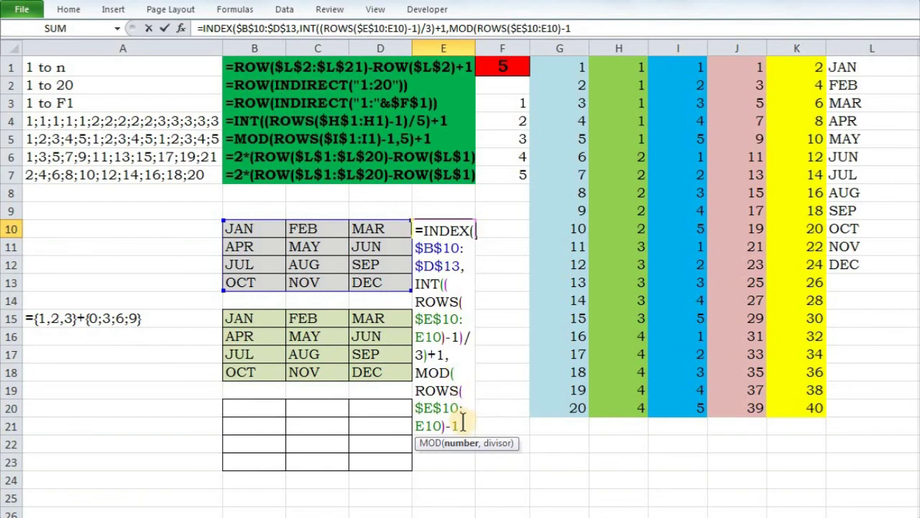
# Complete the MOD expression in E10 with divisor 3 and +1, and close the INDEX formula.
pyautogui.write(',3')
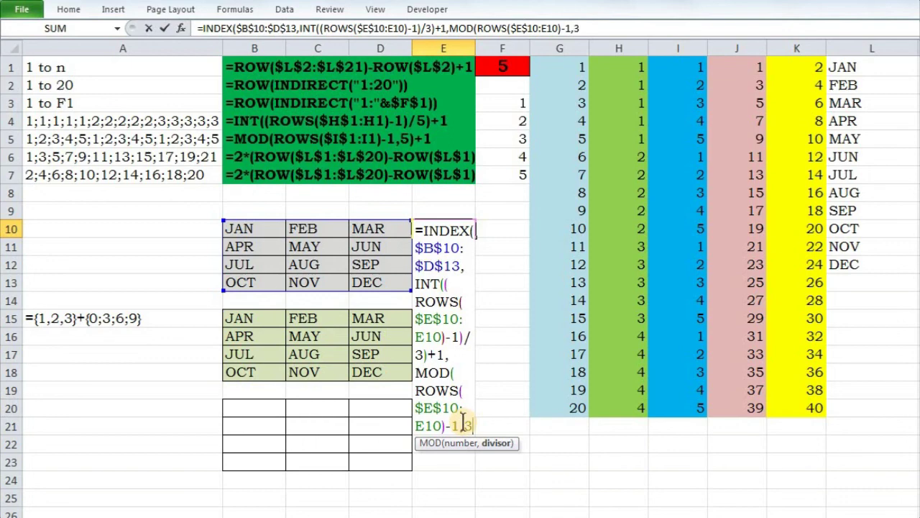
pyautogui.write(')')
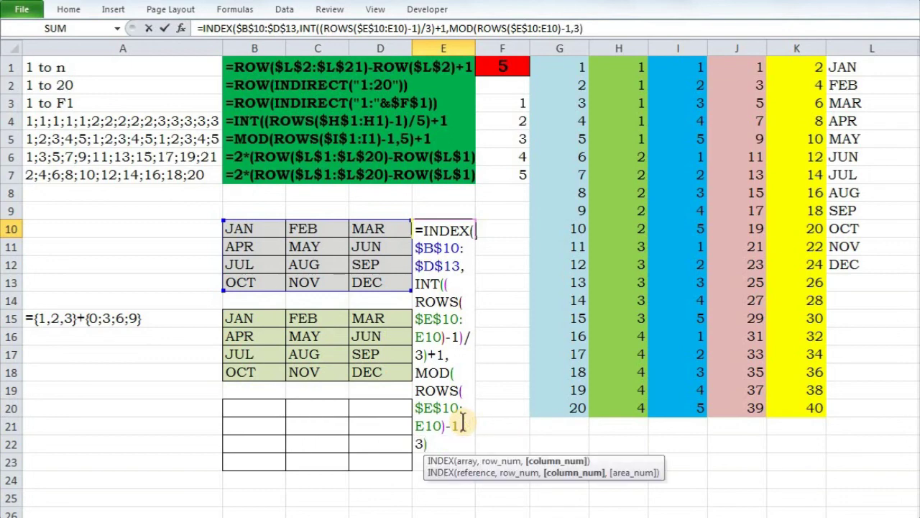
pyautogui.write('+1)')
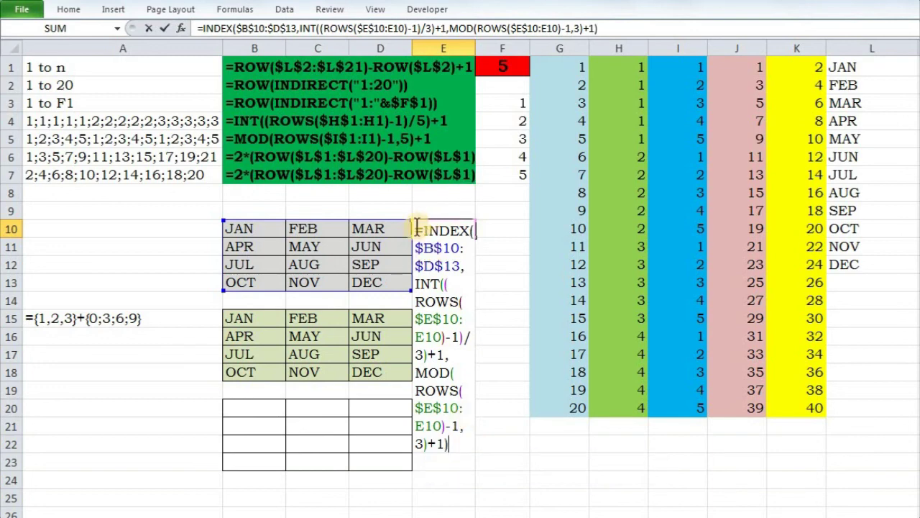
# Preview the result of the whole INDEX formula in E10, and restore the formula text.
pyautogui.moveTo(415, 230); pyautogui.dragTo(468, 474)
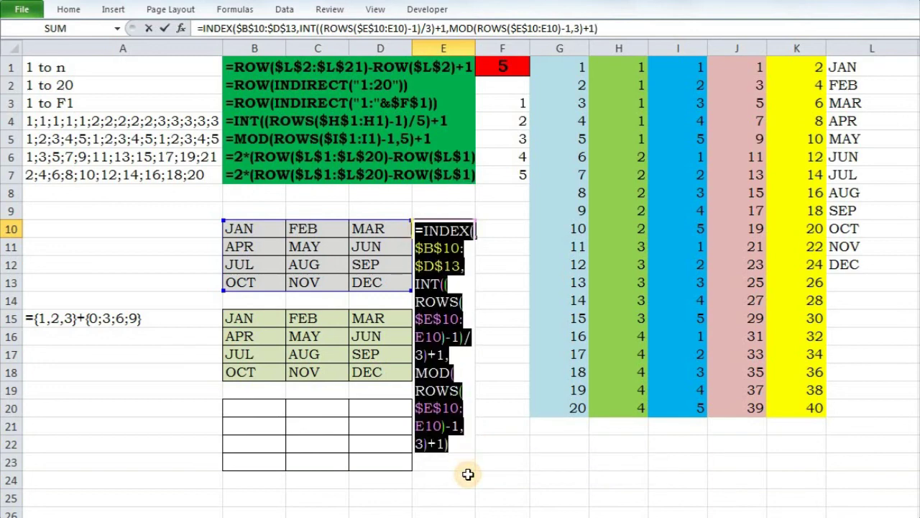
pyautogui.press('F9')
pyautogui.hotkey('ctrl', 'z')
# Enter the INDEX formula in E10 and fill it down to E21.
pyautogui.press('Return')
pyautogui.click(460, 230)
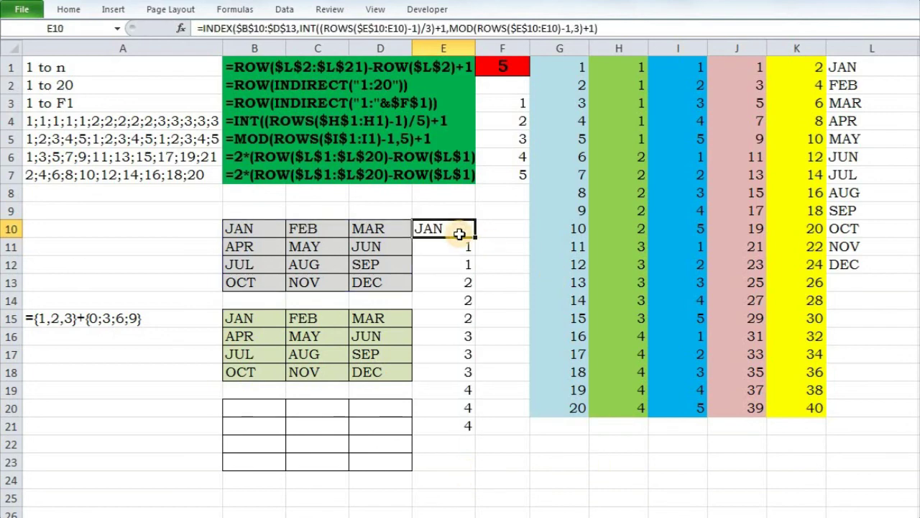
pyautogui.doubleClick(474, 238)
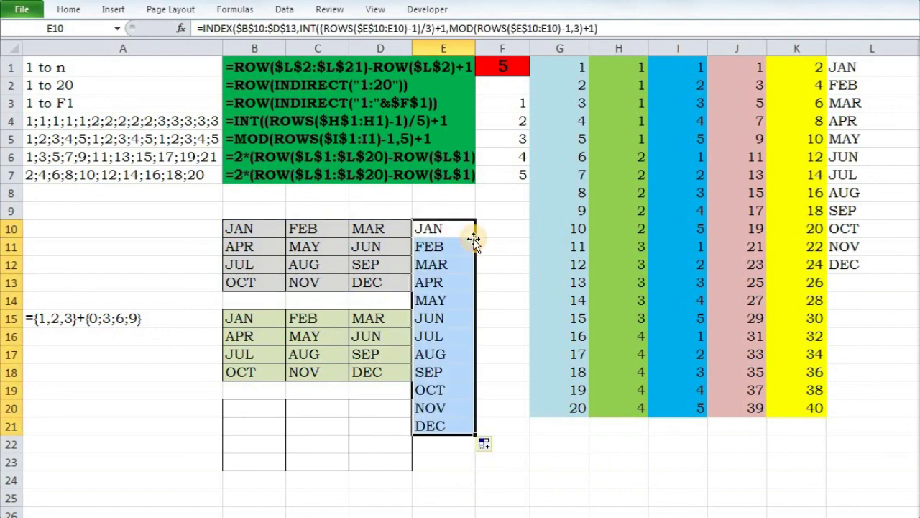